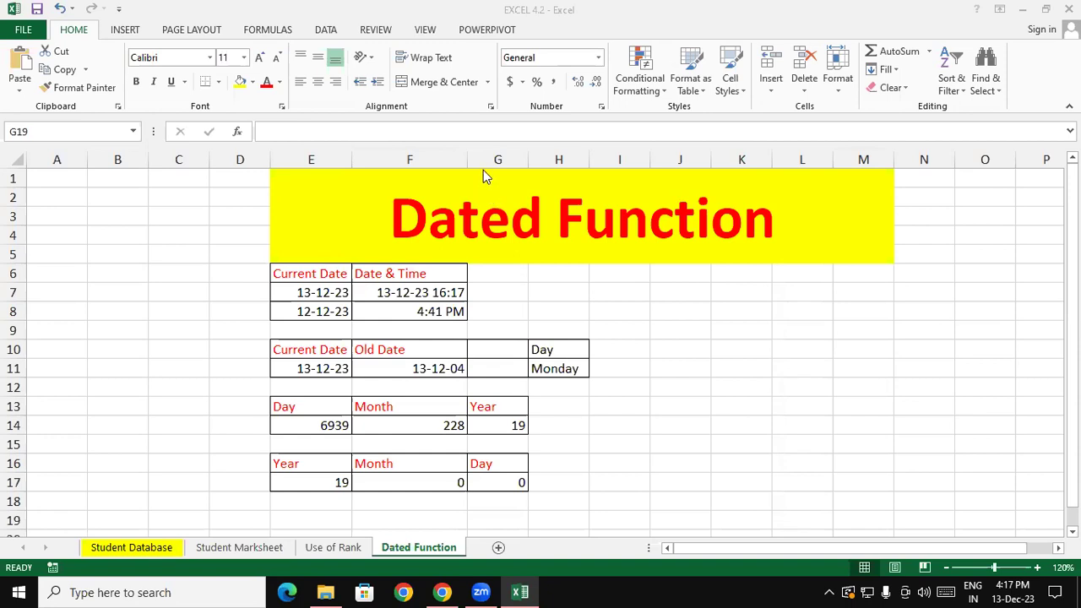
Add a new blank worksheet after the Dated Function sheet
left_click(498, 551)
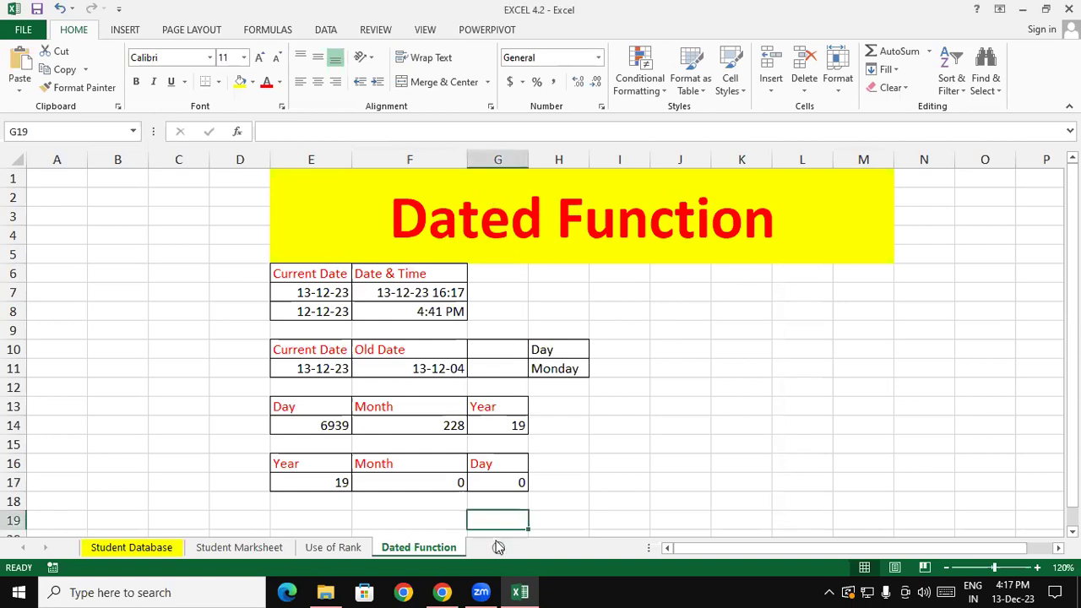
left_click(499, 548)
left_click(361, 328)
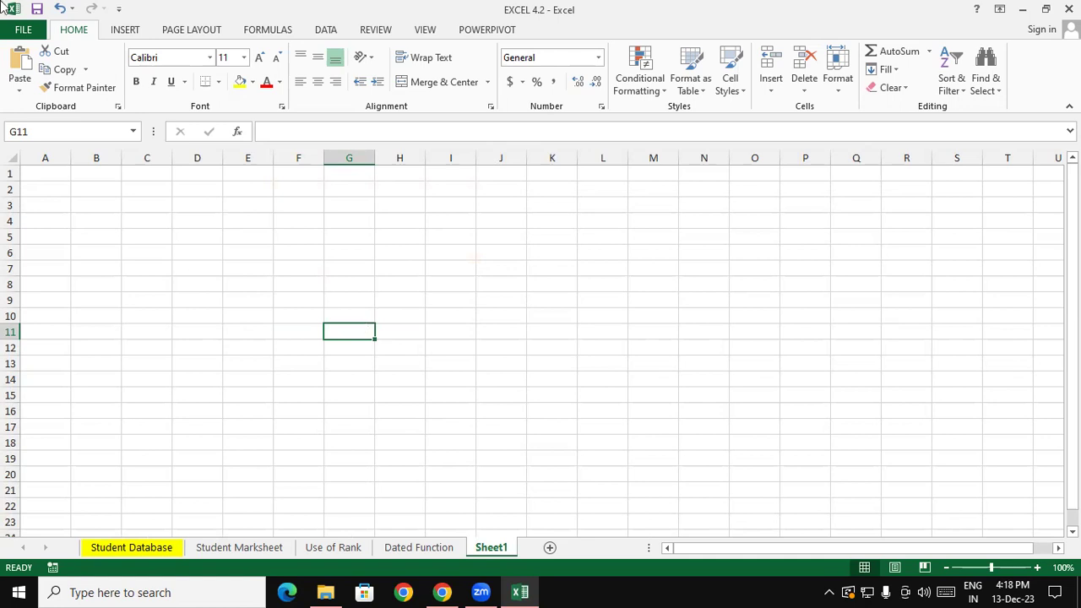
left_click(348, 186)
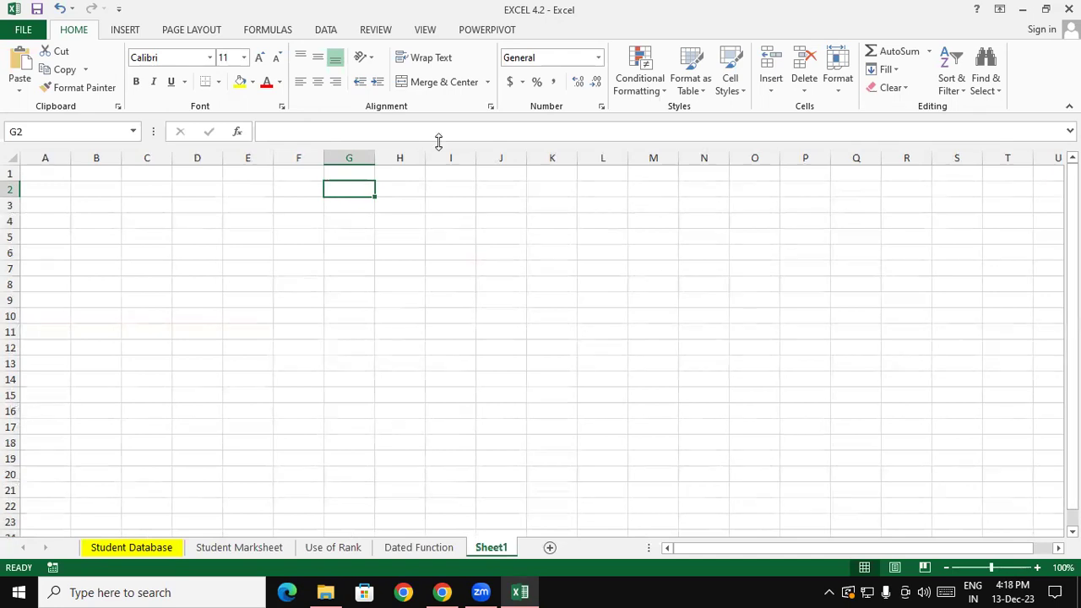
Merge and center cells F1:O5 and enter the title "Choose Function" in them
left_click_drag(302, 175, 738, 236)
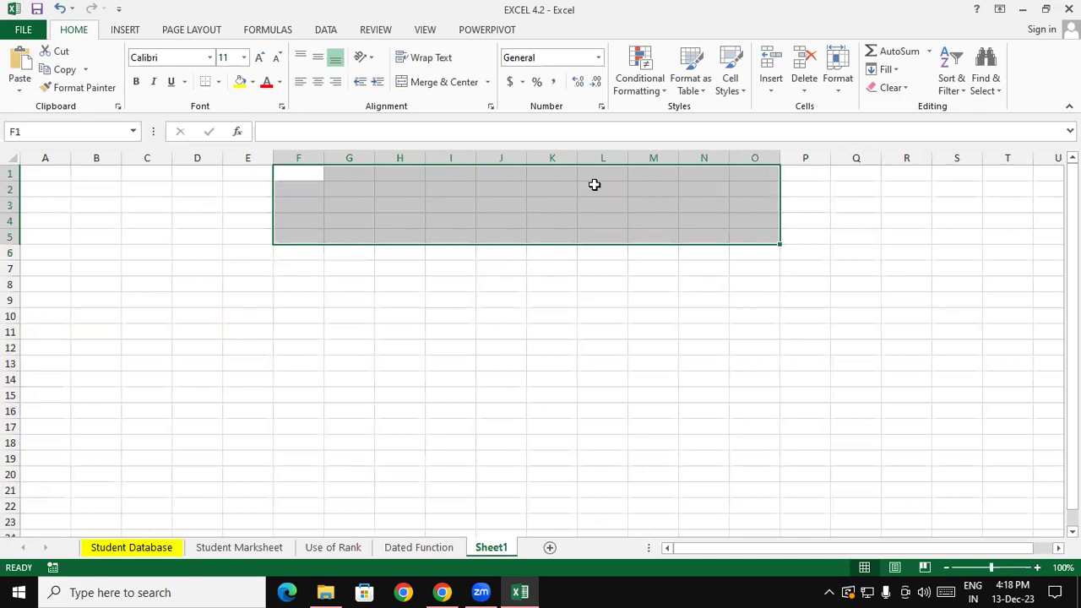
left_click(438, 84)
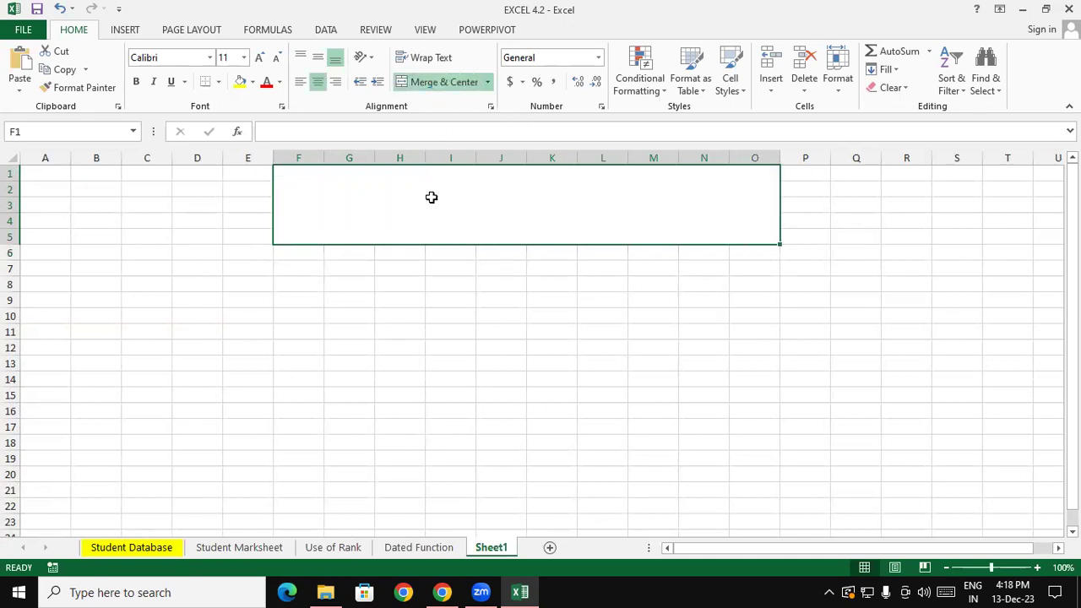
double_click(431, 196)
type("Choose ")
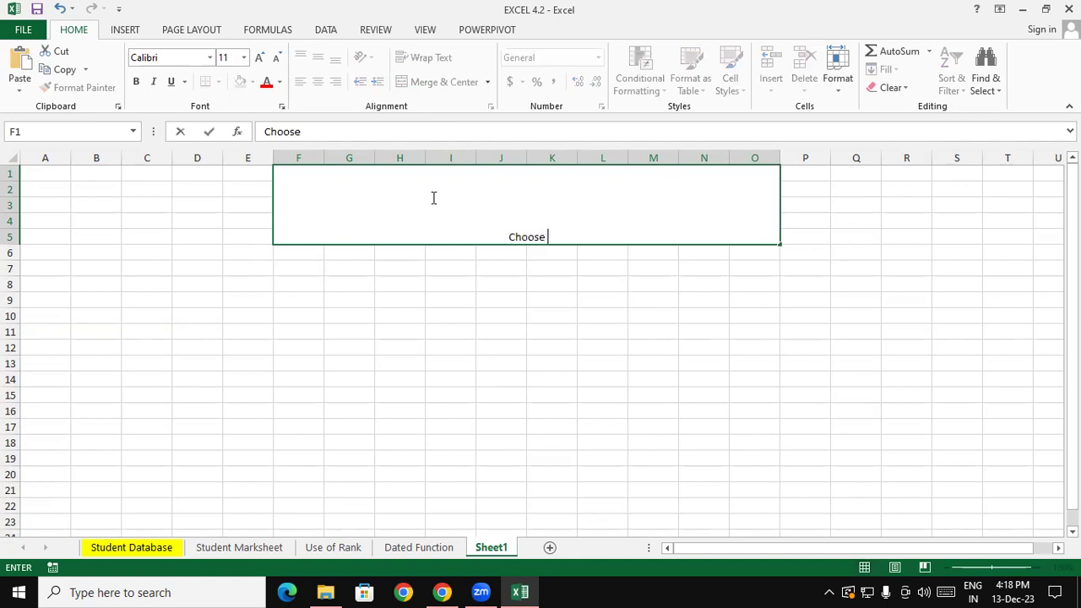
type("Function")
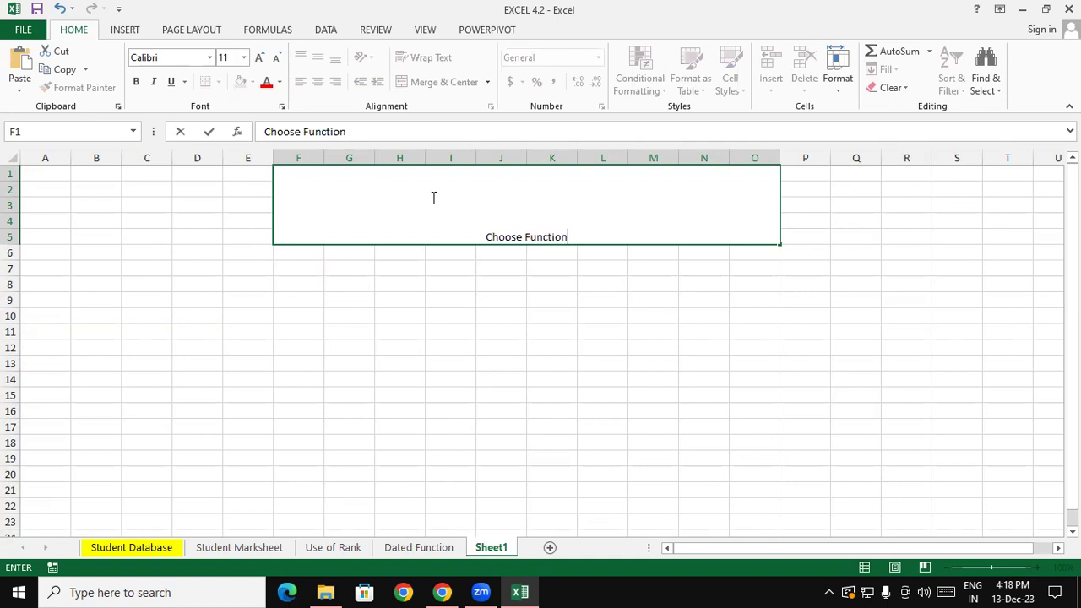
key("Return")
Format the "Choose Function" title at font size 48, vertically middle-aligned and bold
left_click(431, 198)
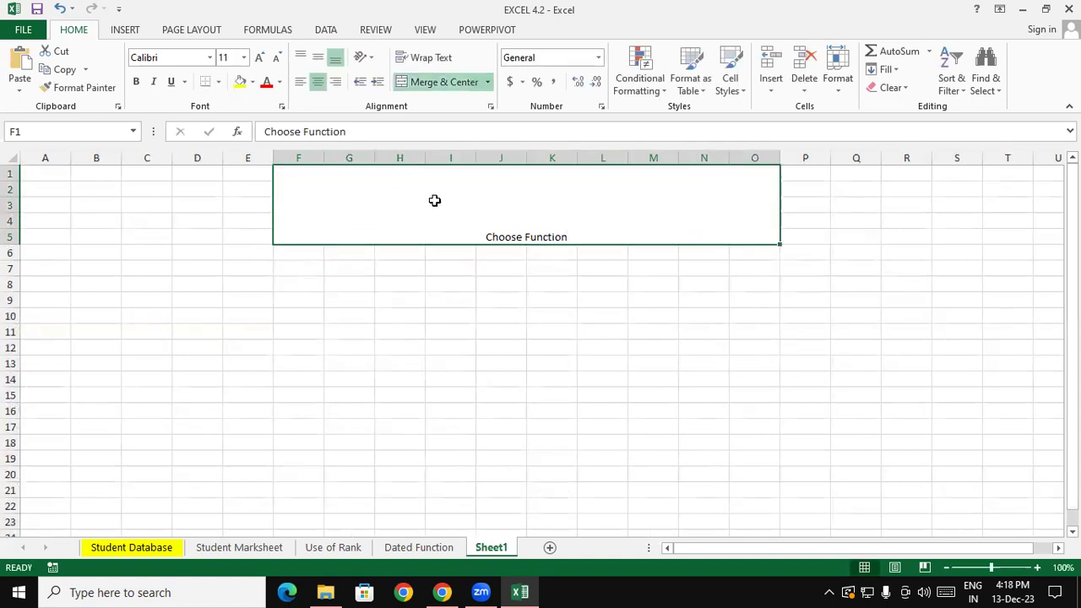
left_click(259, 57)
left_click(259, 57)
left_click(258, 57)
left_click(258, 57)
left_click(258, 57)
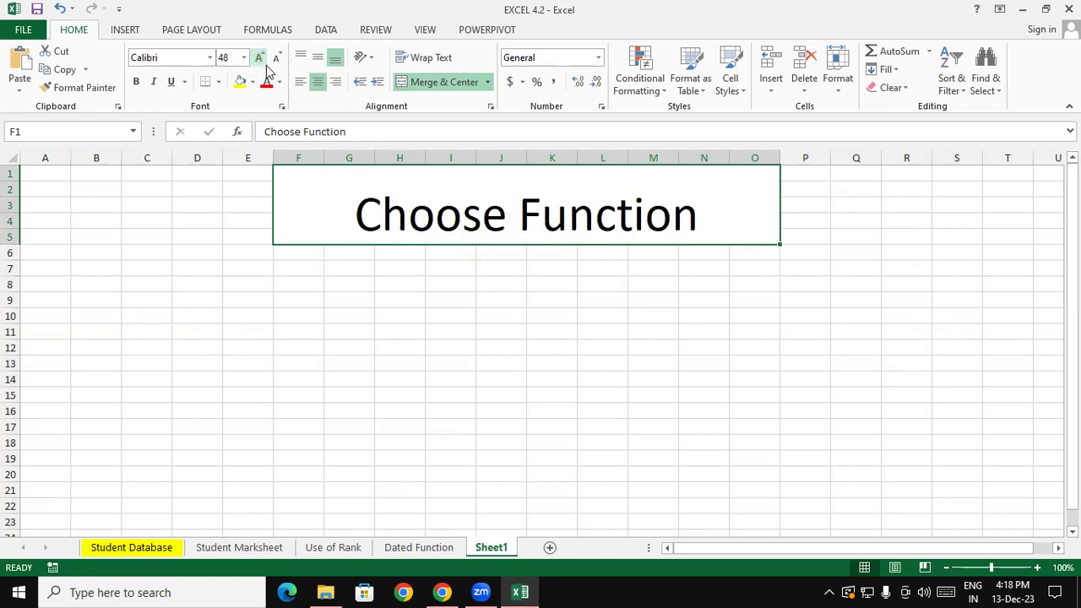
left_click(318, 57)
left_click(136, 81)
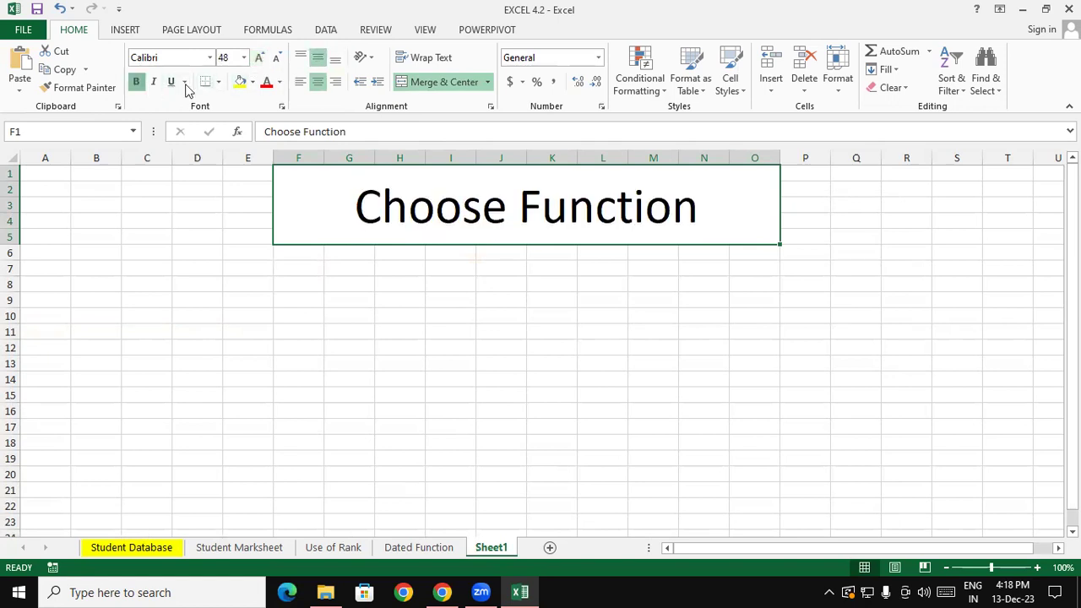
Give the merged title cell a gray fill and make its text white
left_click(279, 82)
left_click(333, 137)
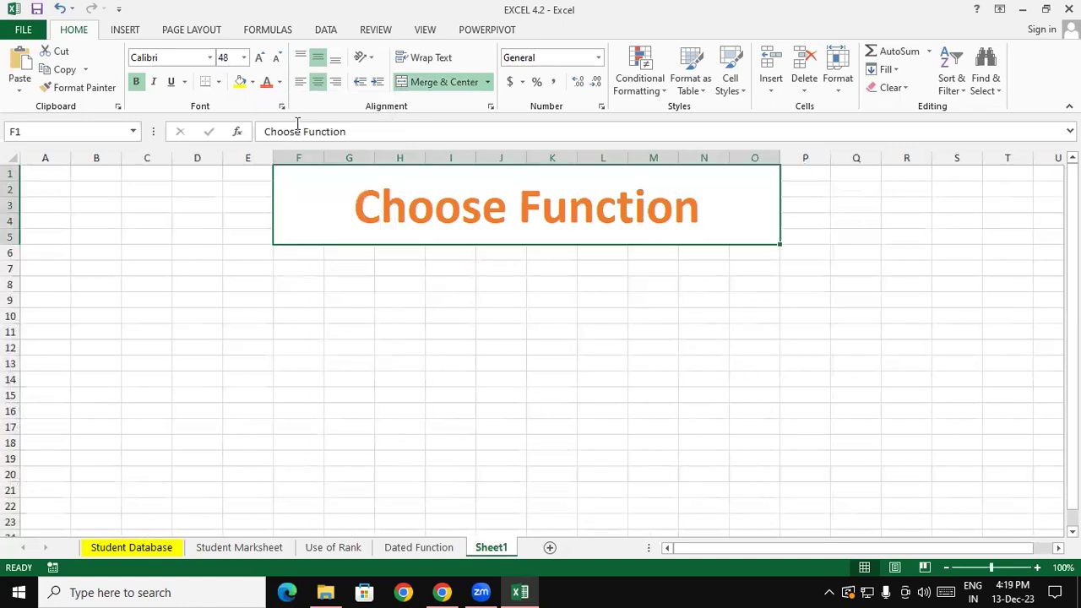
left_click(252, 82)
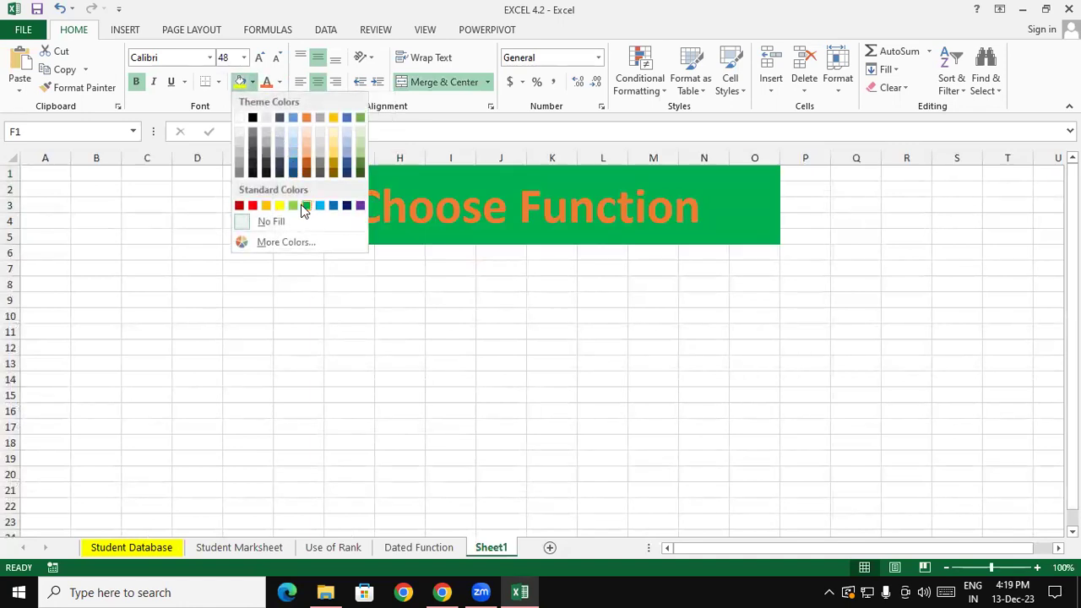
left_click(266, 144)
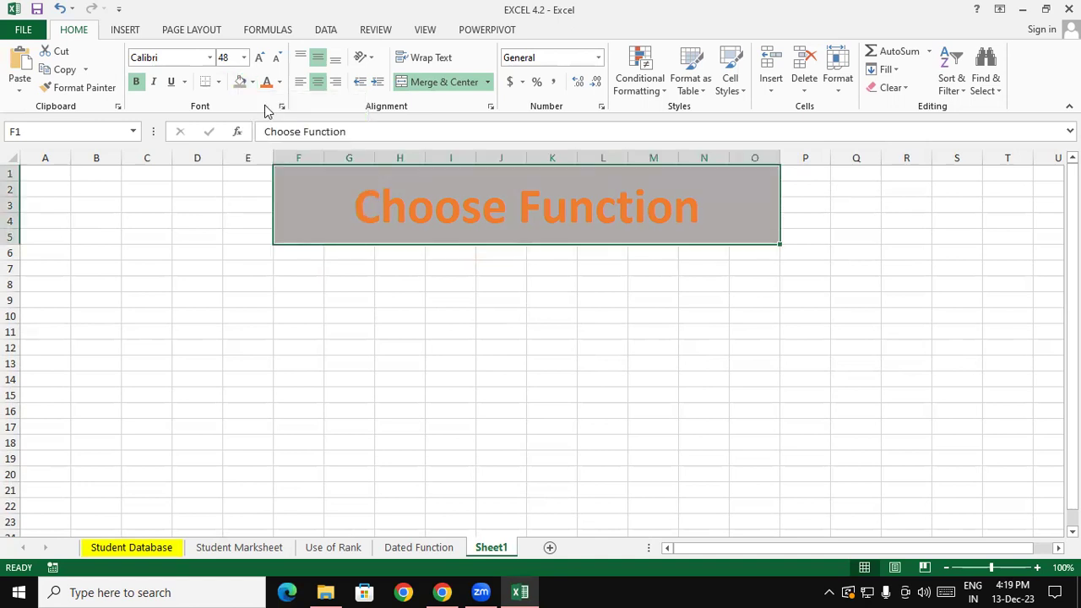
left_click(280, 82)
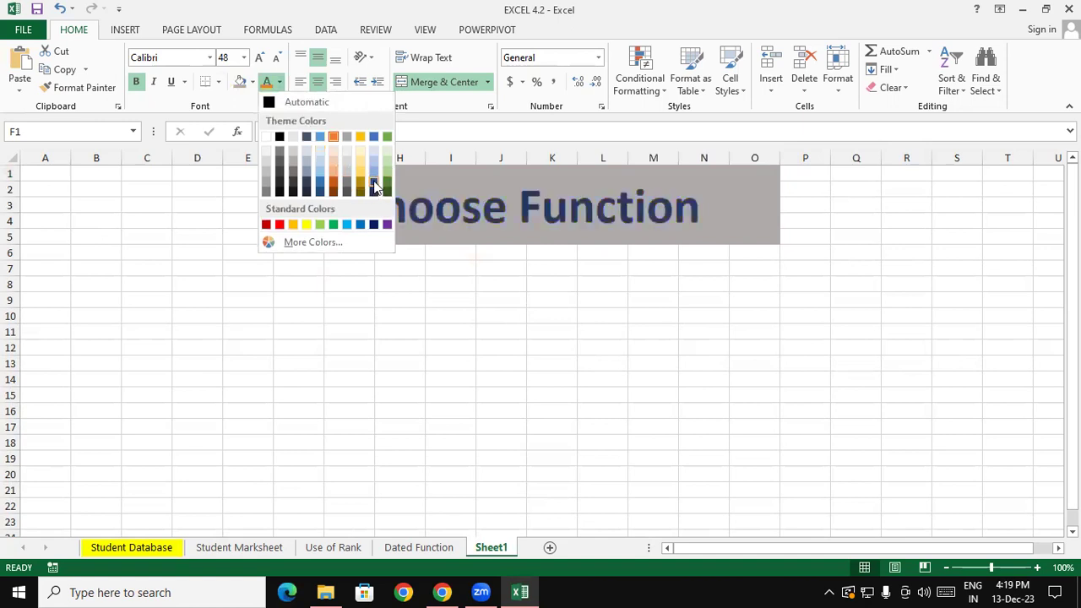
left_click(267, 137)
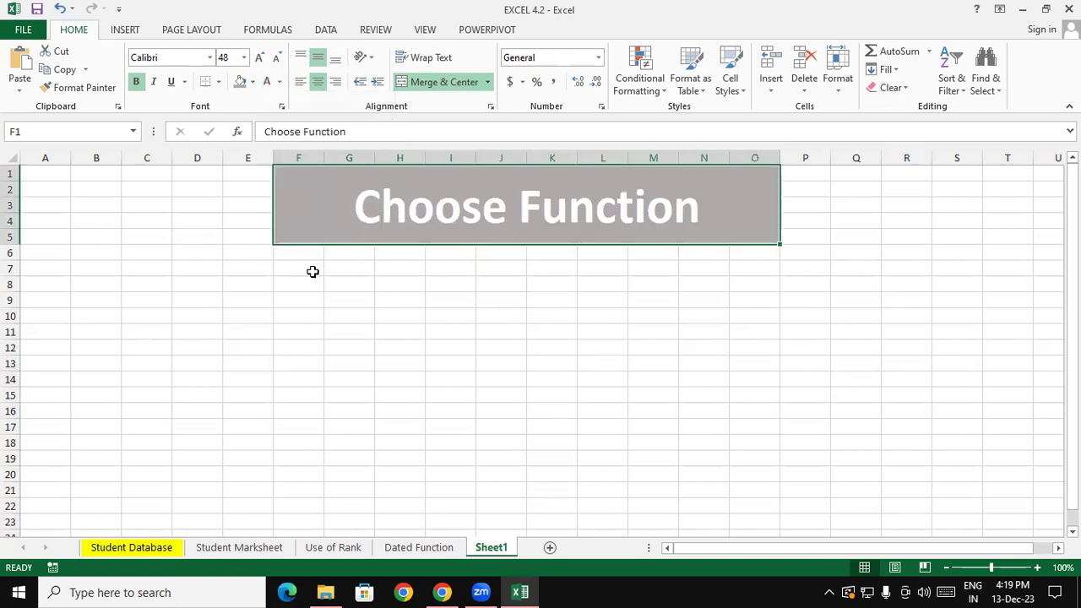
Enter the column headers "Index" in F8 and "Formula" in G8
left_click(316, 280)
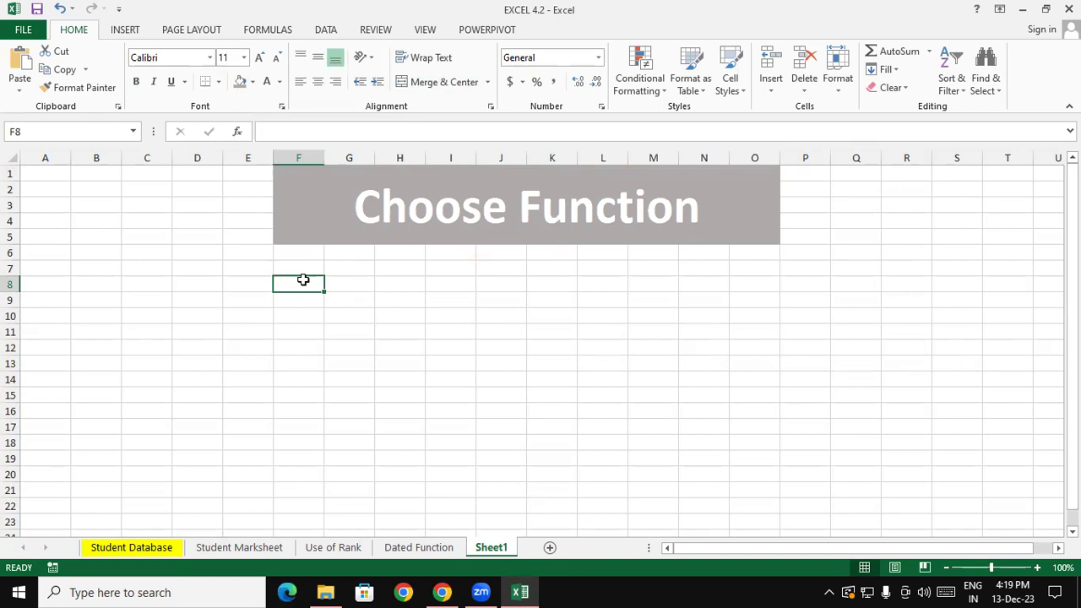
left_click_drag(308, 285, 401, 288)
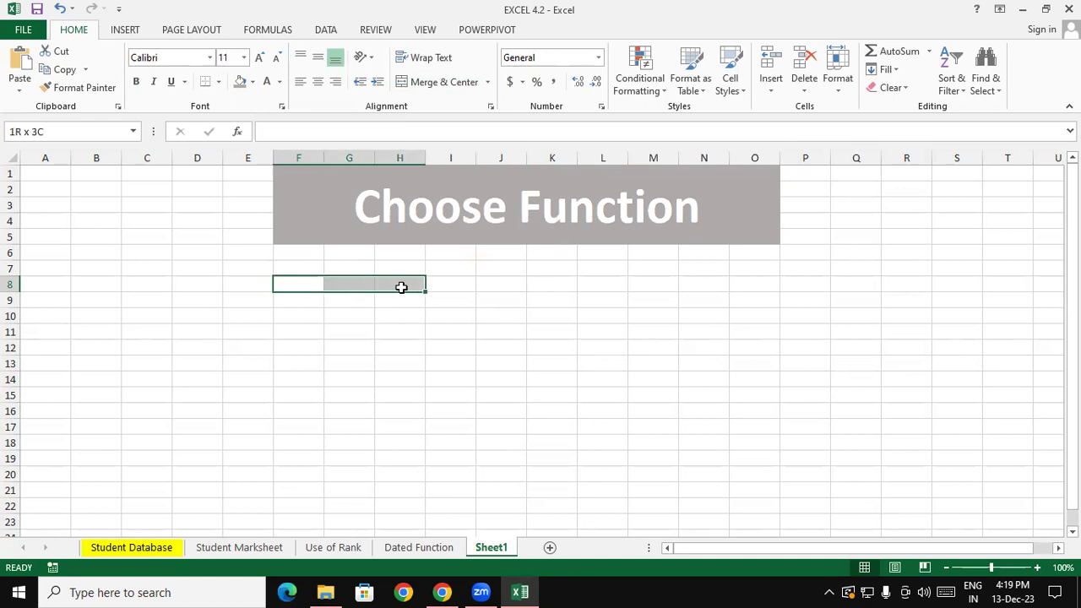
left_click(313, 310)
left_click(312, 282)
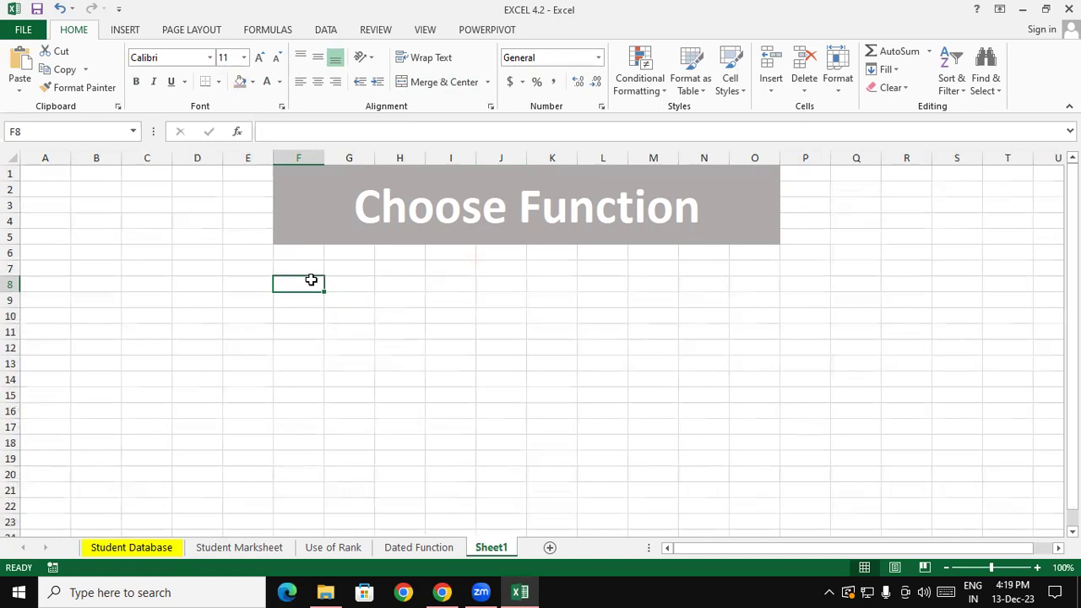
type("Index")
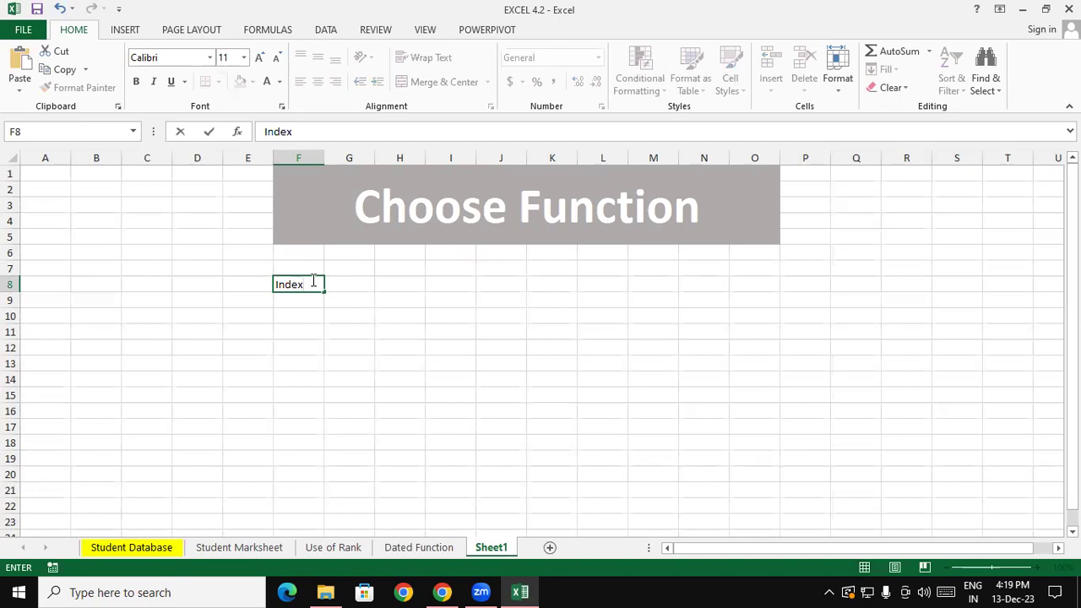
key("Tab")
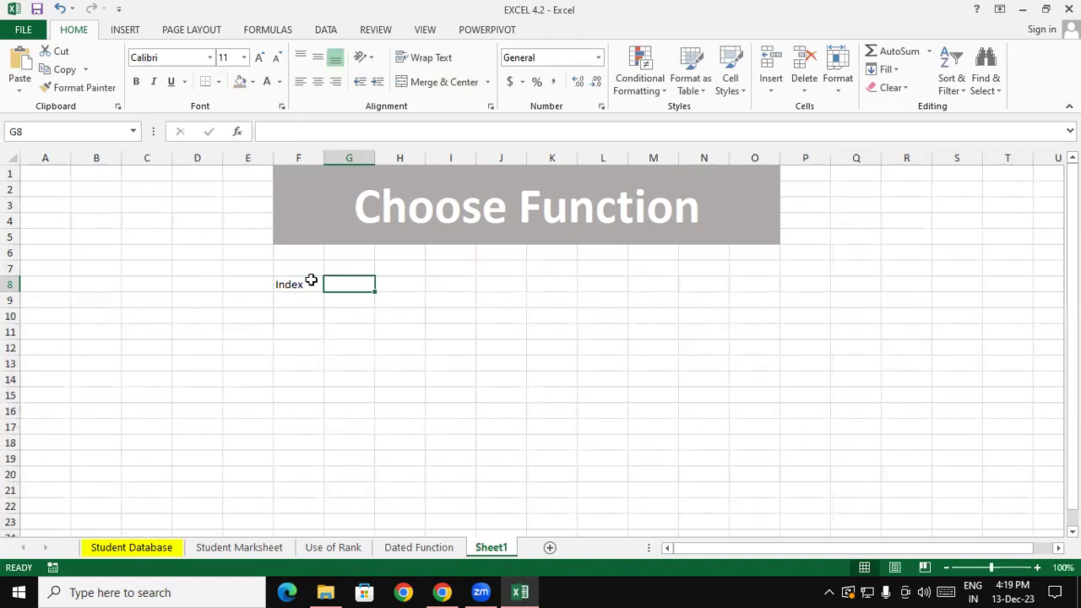
type("Fo")
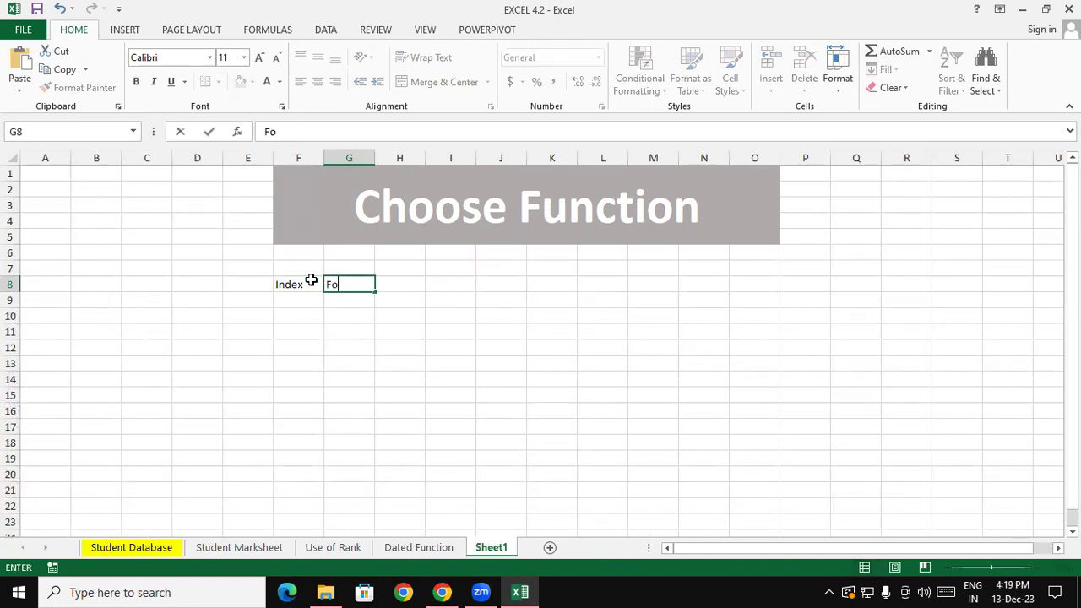
type("rmula")
key("Tab")
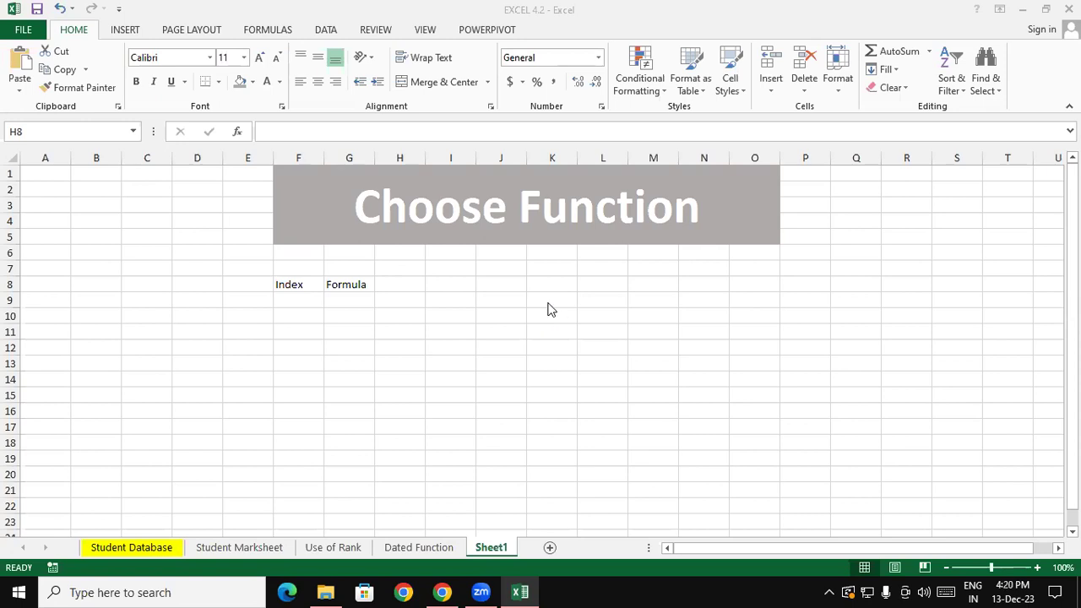
Add the column header "Number" in H8, beside the Formula header
left_click(294, 282)
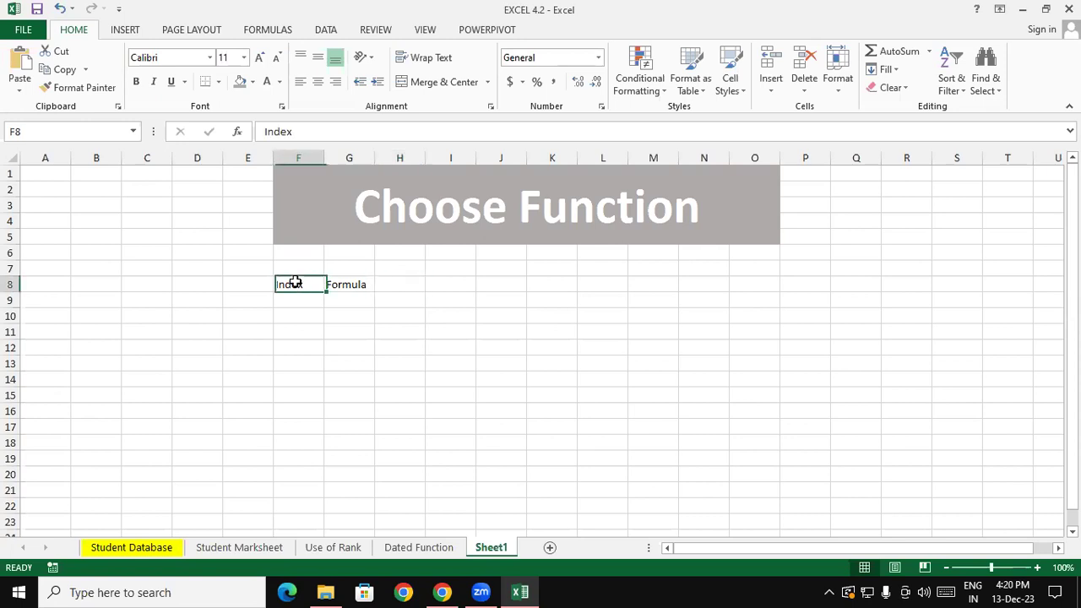
left_click(339, 287)
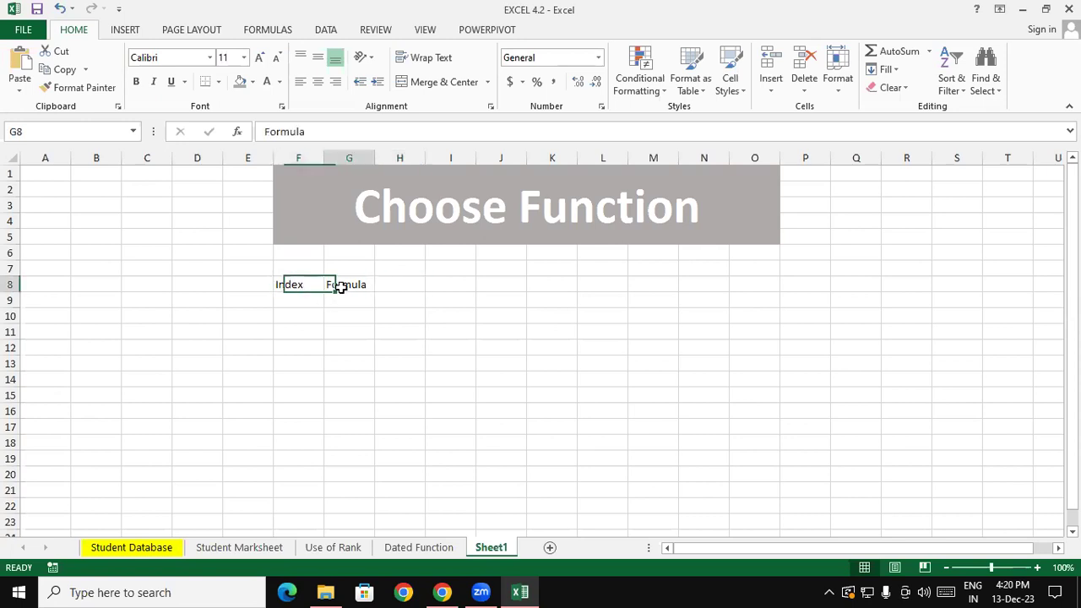
left_click(401, 286)
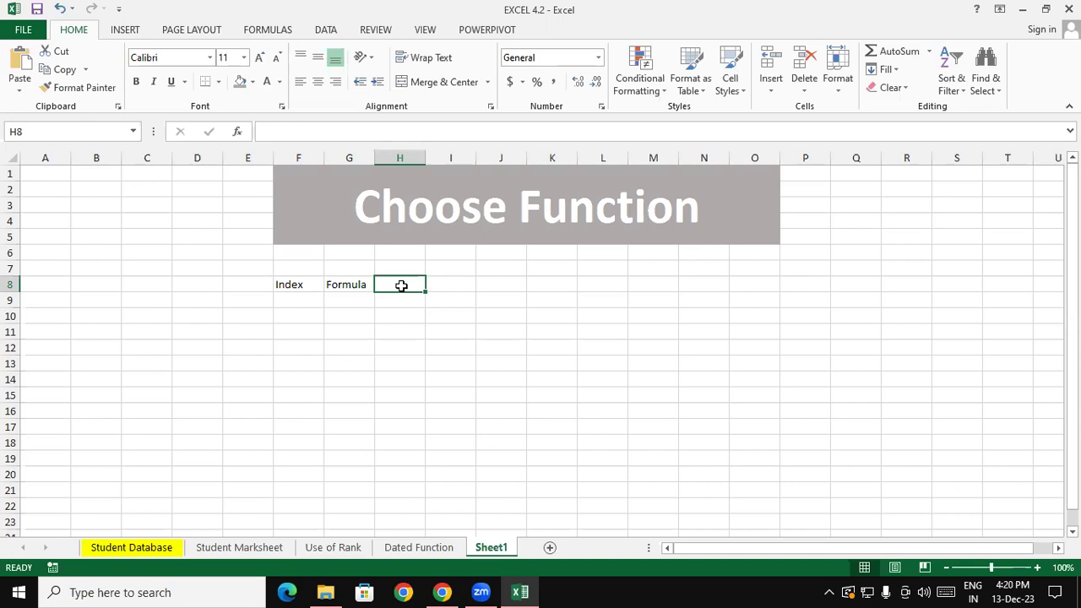
type("Number")
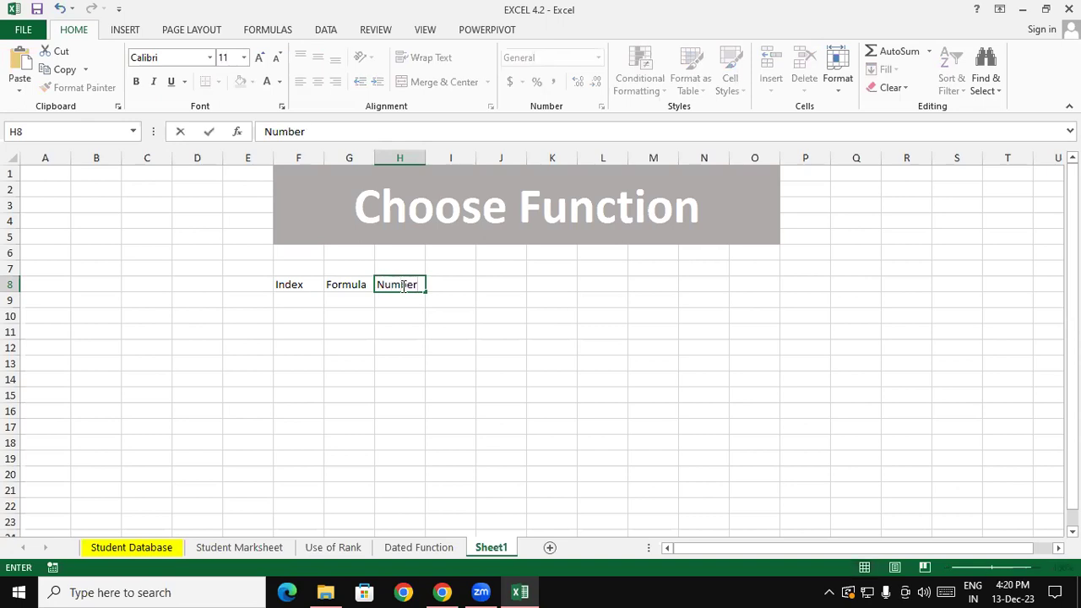
key("Return")
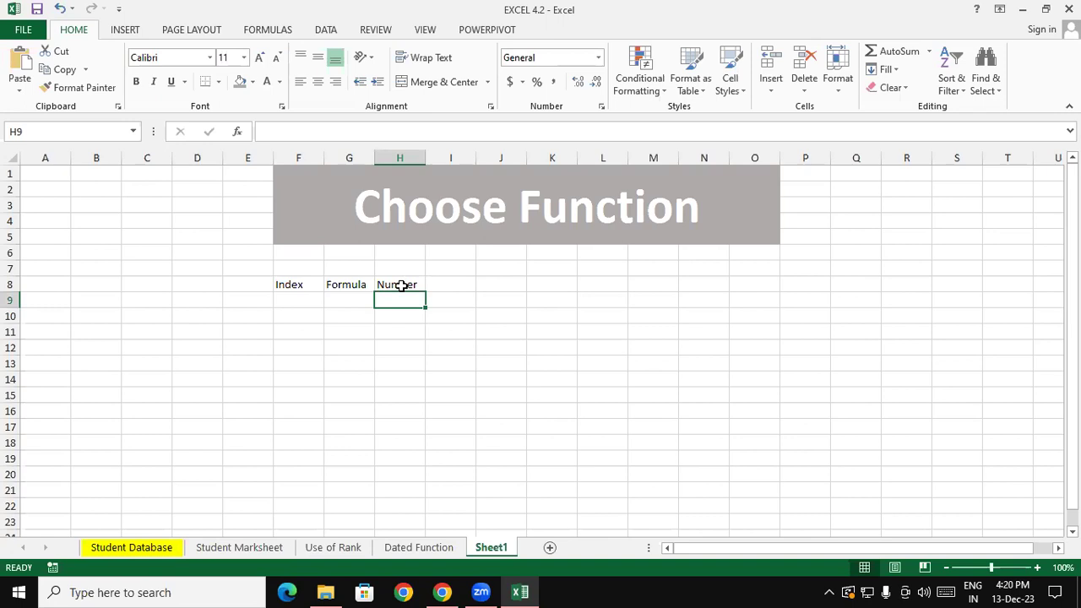
Number the Index column from 1 to 5 in cells F9:F13
left_click(397, 327)
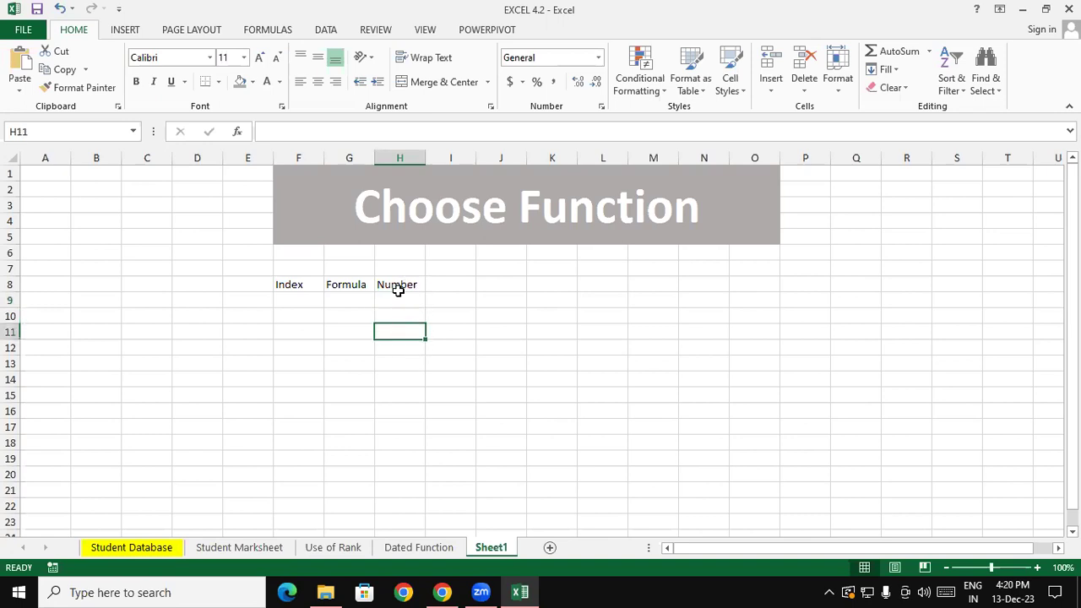
left_click(292, 288)
left_click(294, 298)
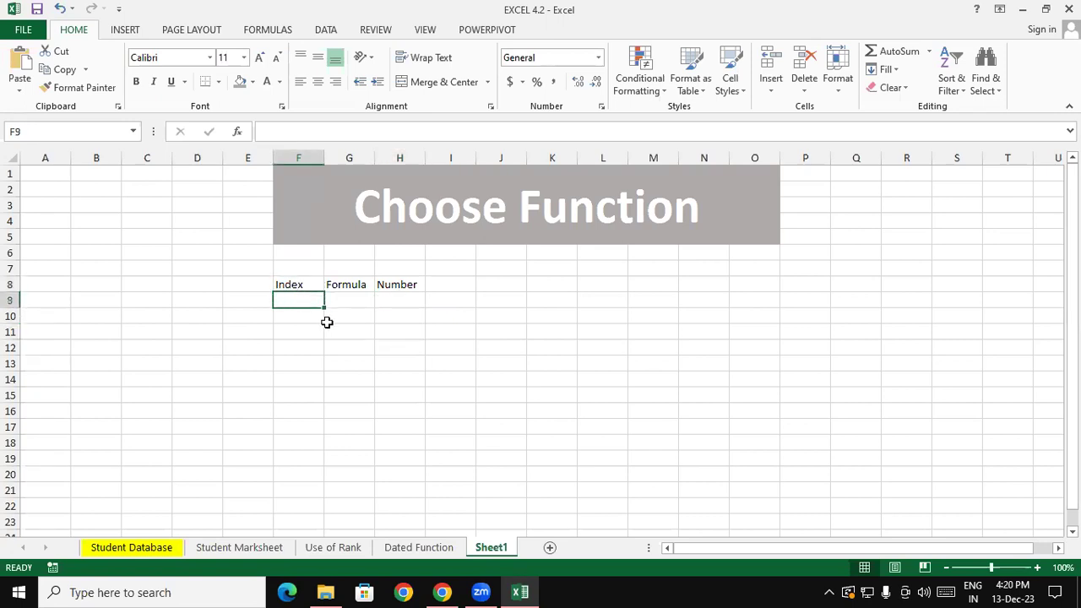
type("1")
key("Return")
type("2")
key("Return")
type("3")
key("Return")
type("4")
key("Return")
type("5")
key("Return")
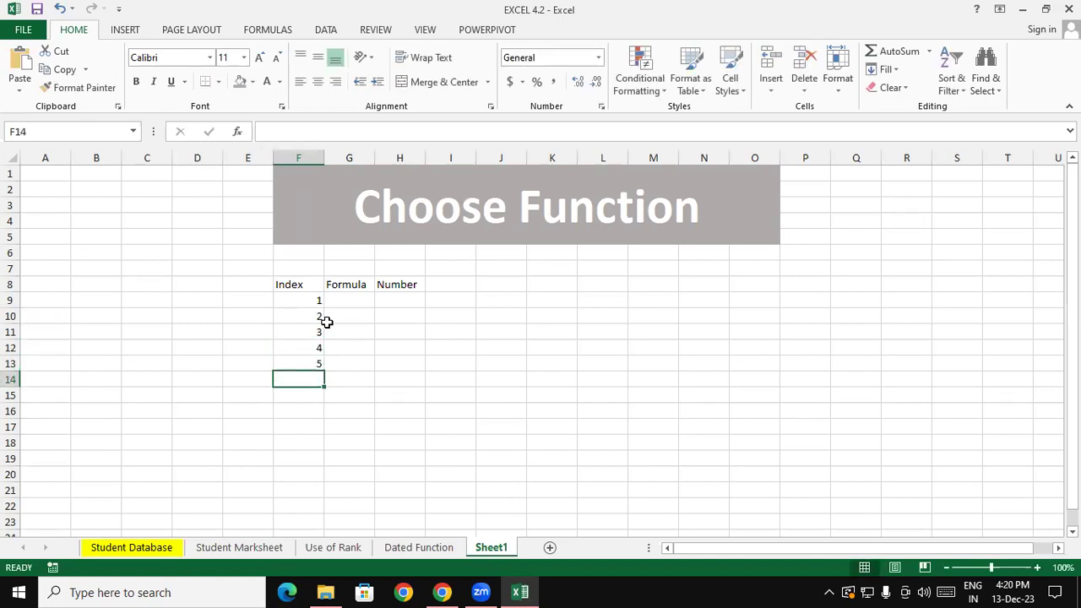
Fill the Formula column G9:G13 with the names Sum, Min, Max, Count and Avarage
left_click(358, 299)
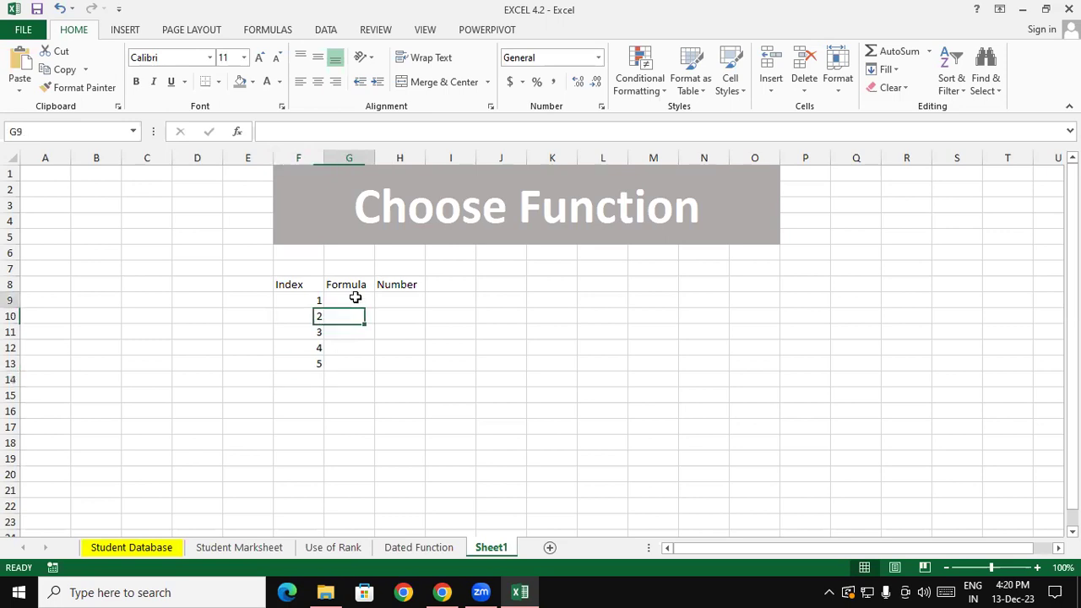
type("Sum")
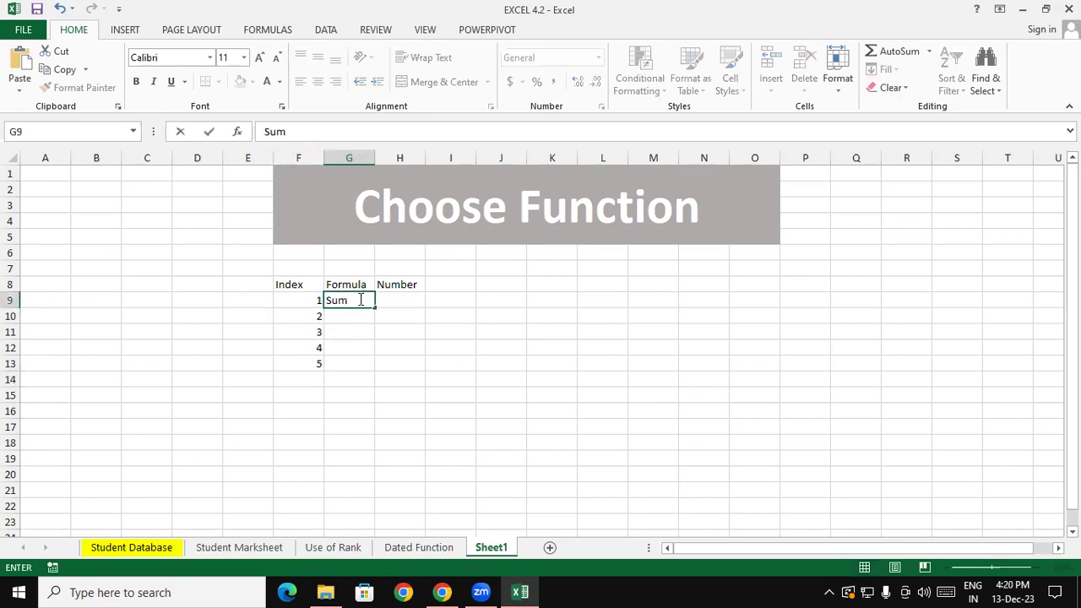
key("Return")
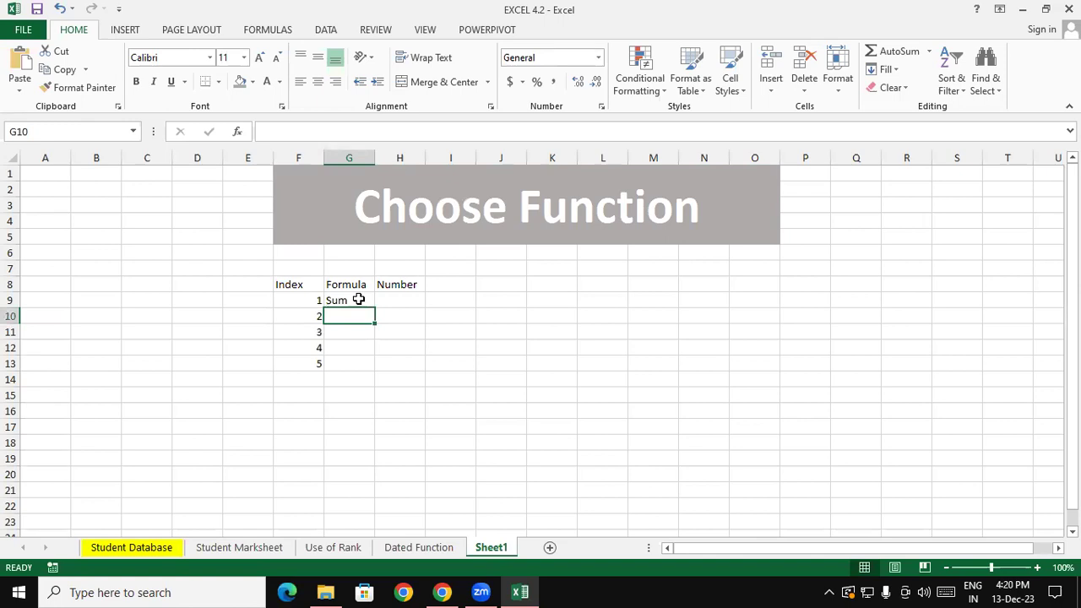
type("Min")
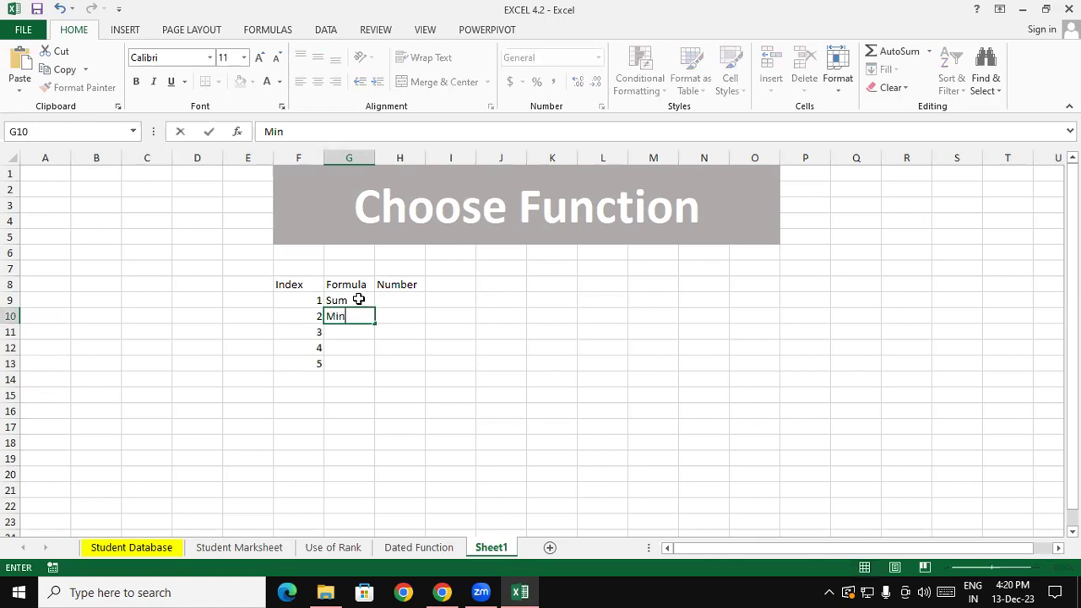
key("Return")
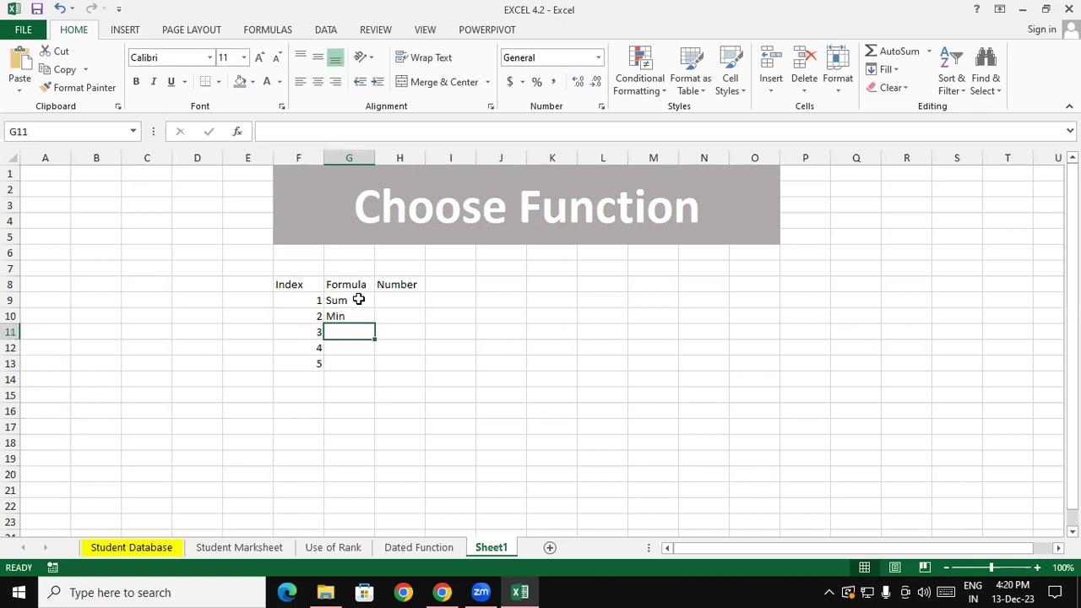
type("Max")
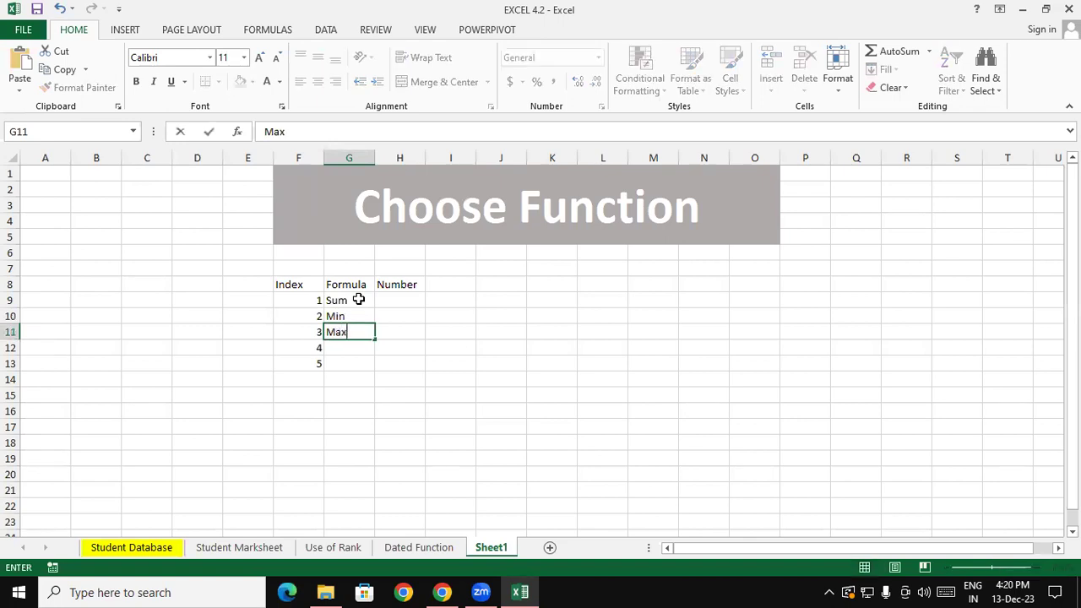
key("Return")
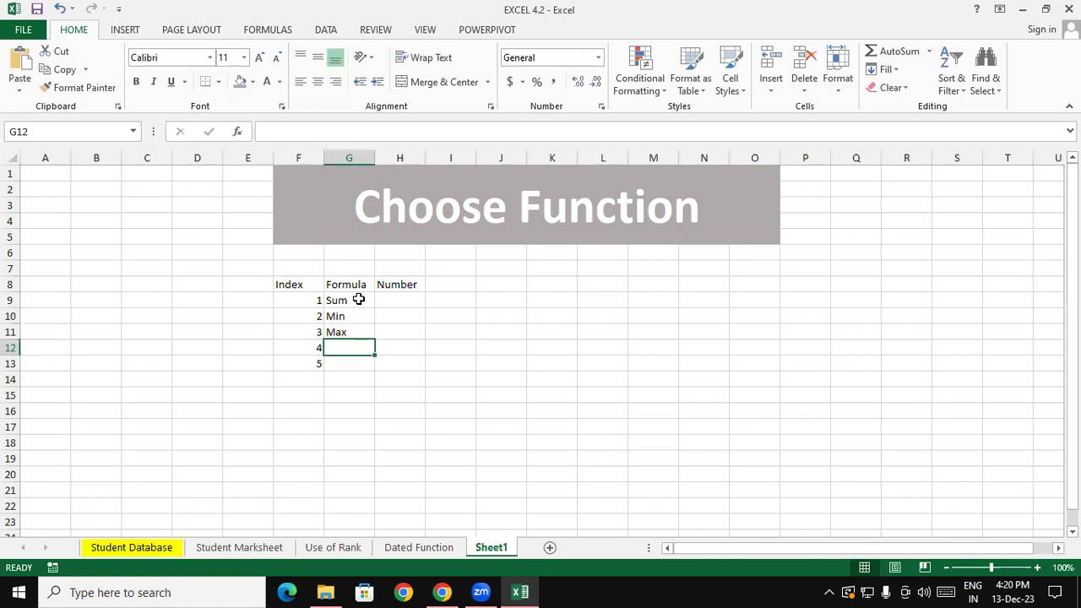
type("Count")
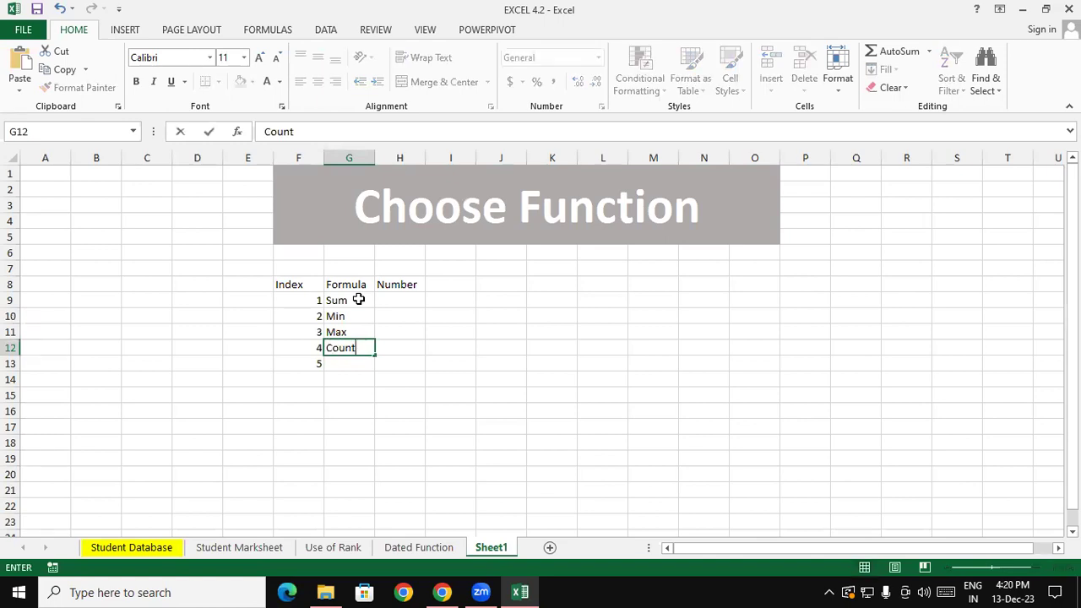
key("Return")
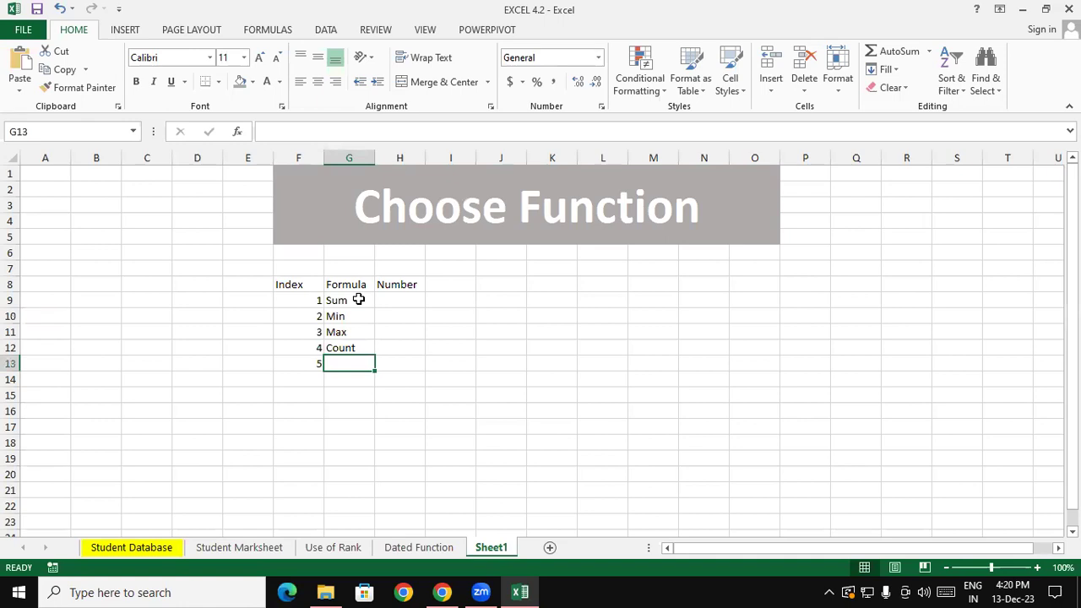
type("Ava")
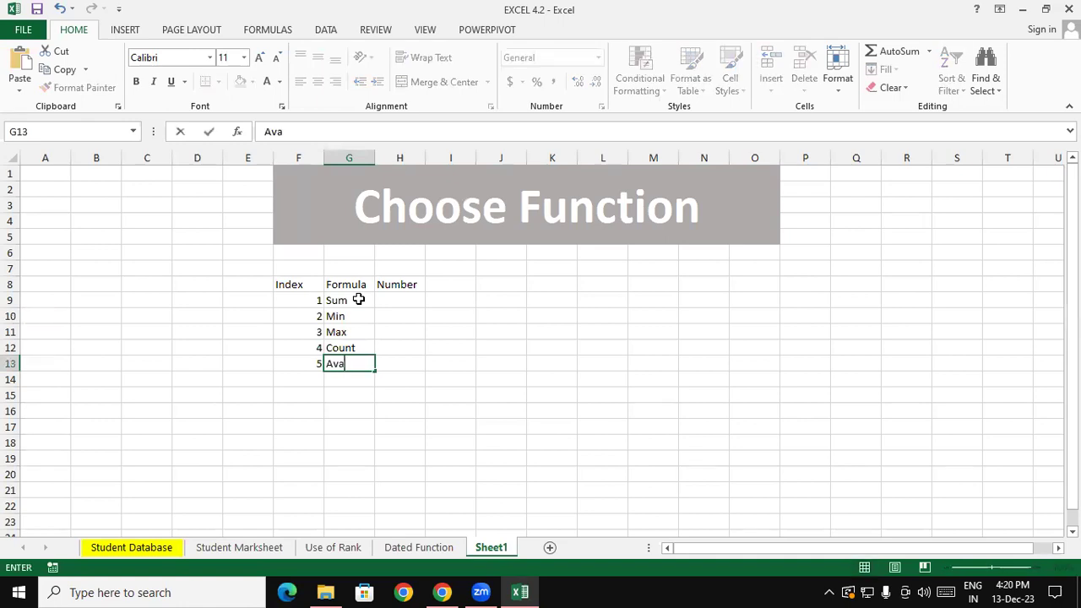
type("rage")
key("Return")
left_click(349, 392)
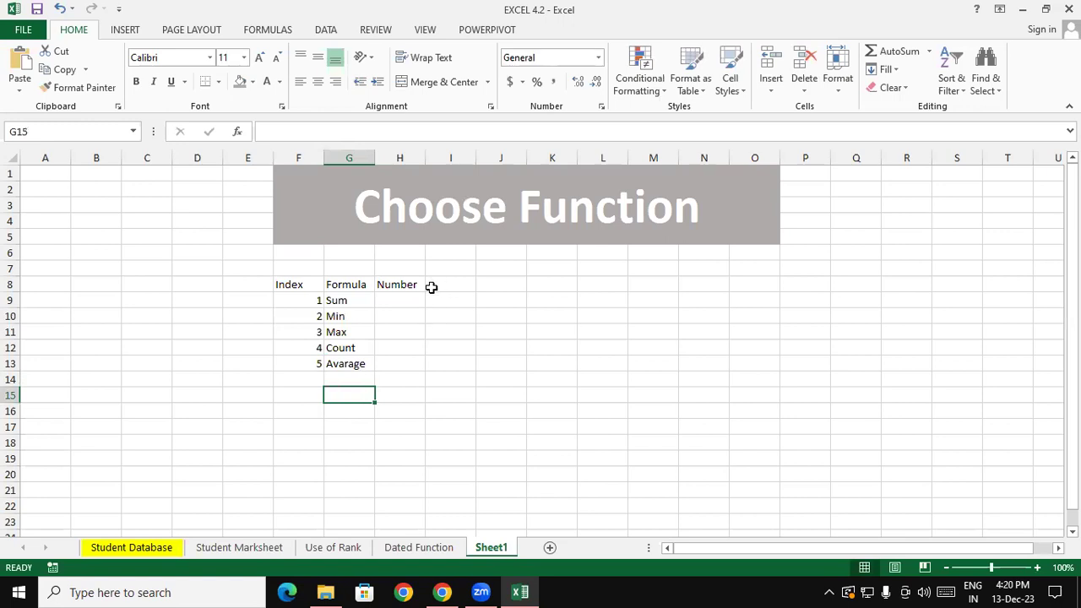
Enter the formula =RANDBETWEEN(20,90) in H9, the first cell under the Number header
left_click(404, 299)
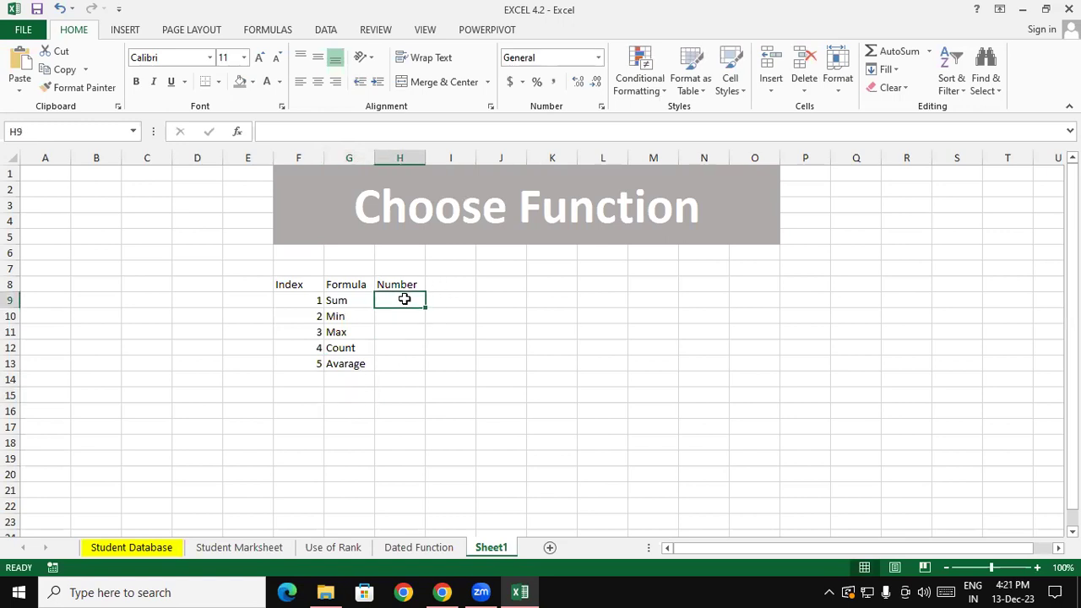
type("=")
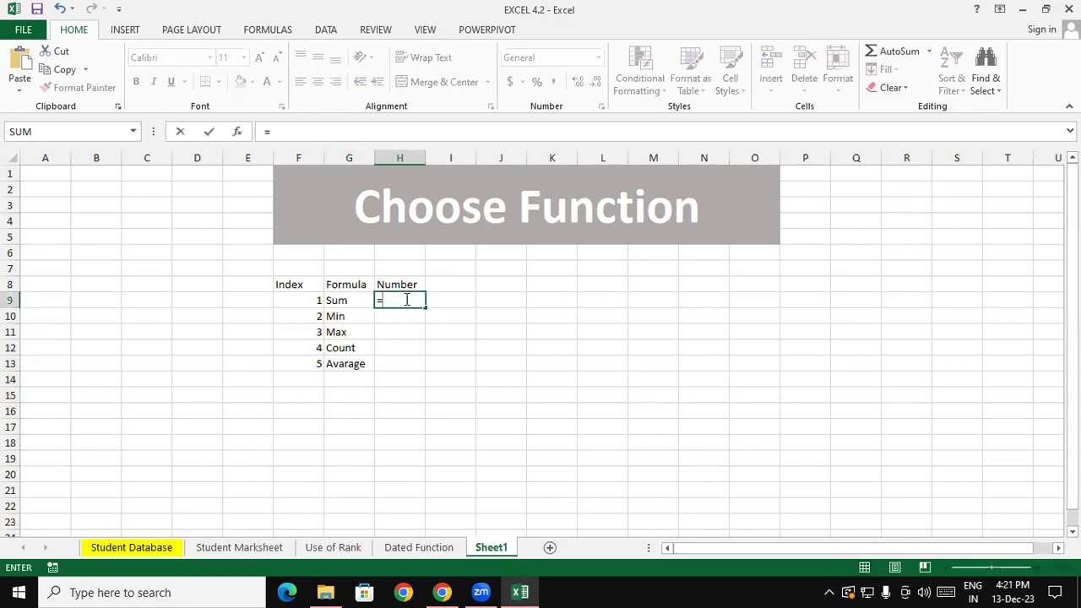
type("rand")
key("Down")
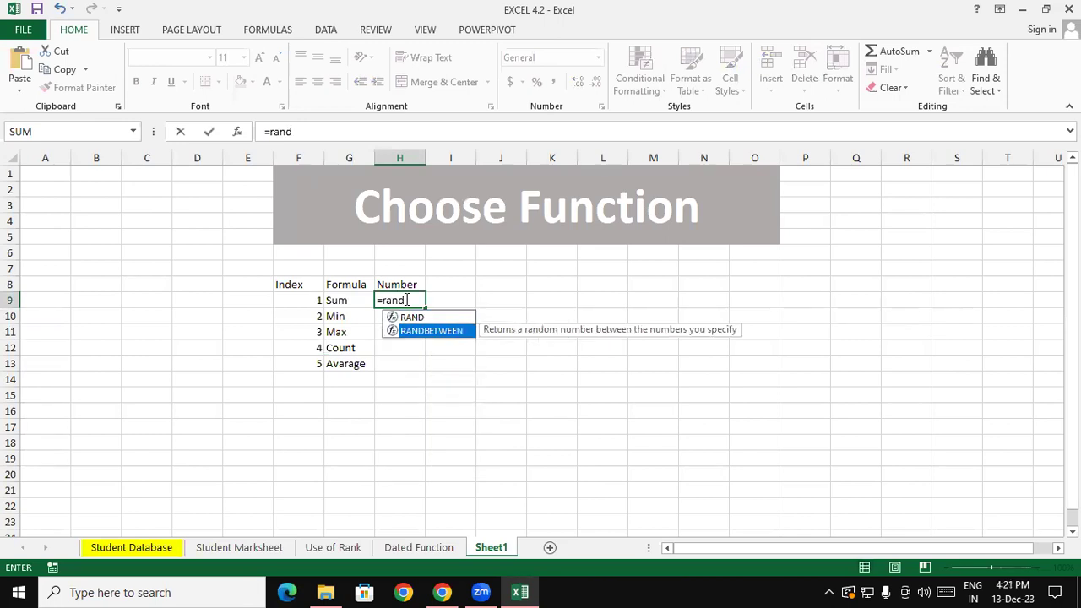
key("Tab")
type("20,90")
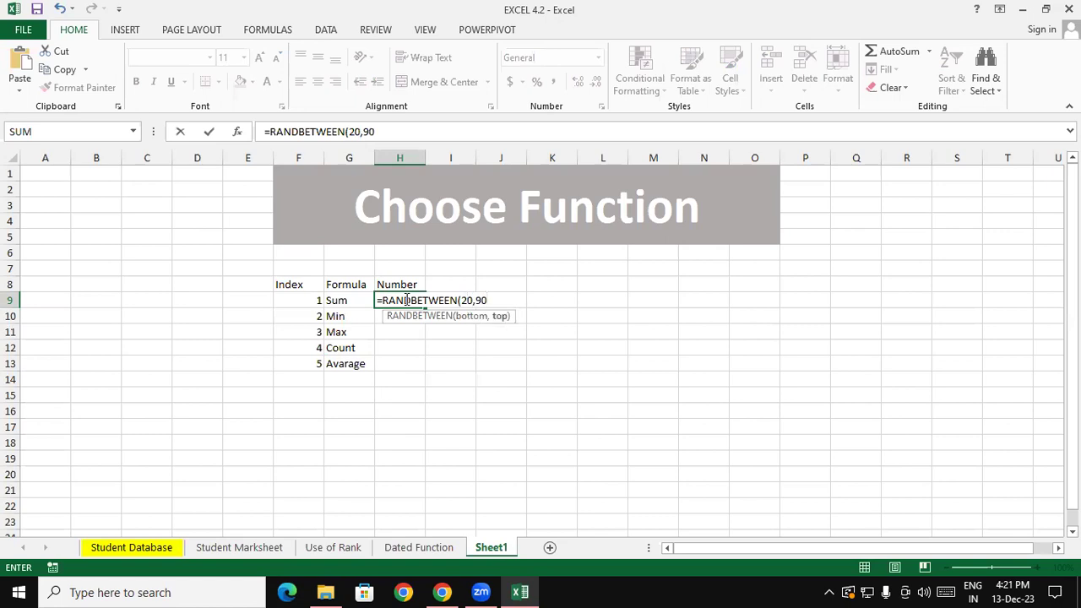
type(")")
key("Return")
Copy the random number formula from H9 down through H22
left_click(411, 299)
left_click_drag(427, 311, 410, 515)
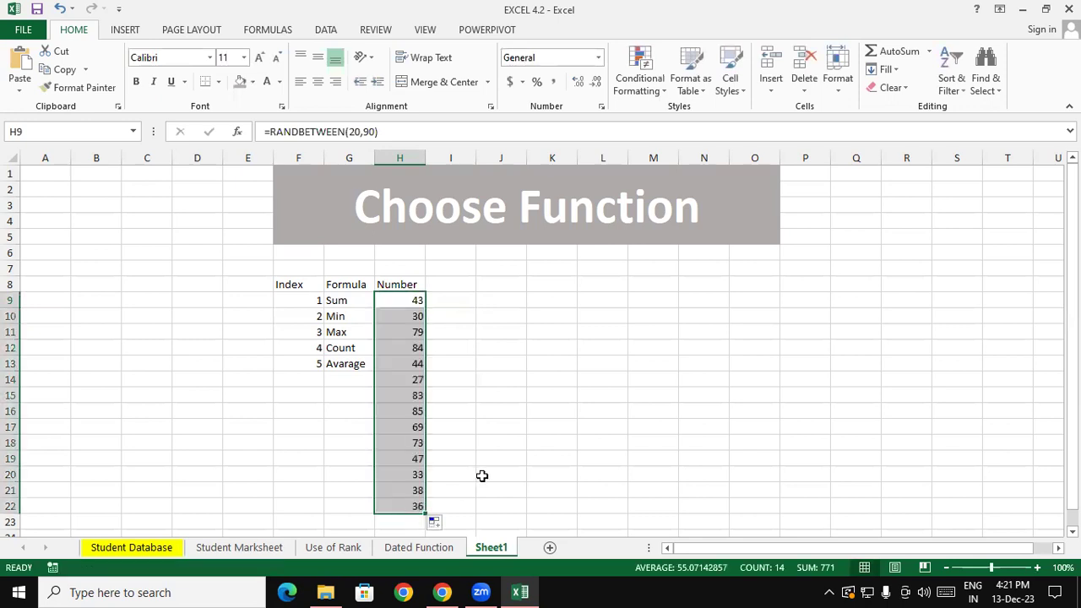
left_click(498, 420)
left_click(479, 383)
left_click_drag(414, 306, 420, 498)
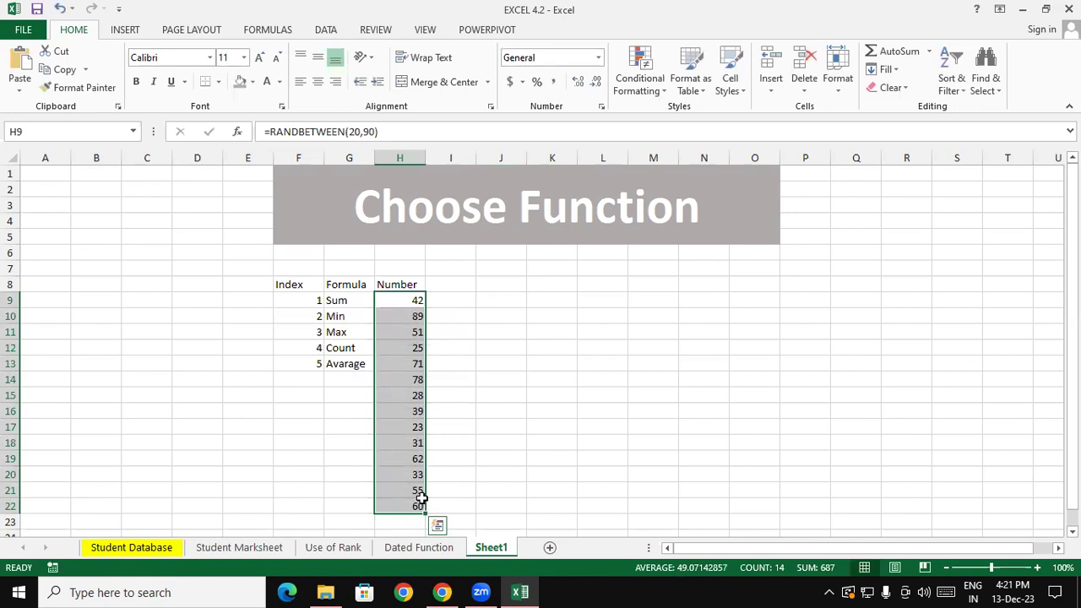
left_click_drag(314, 304, 359, 368)
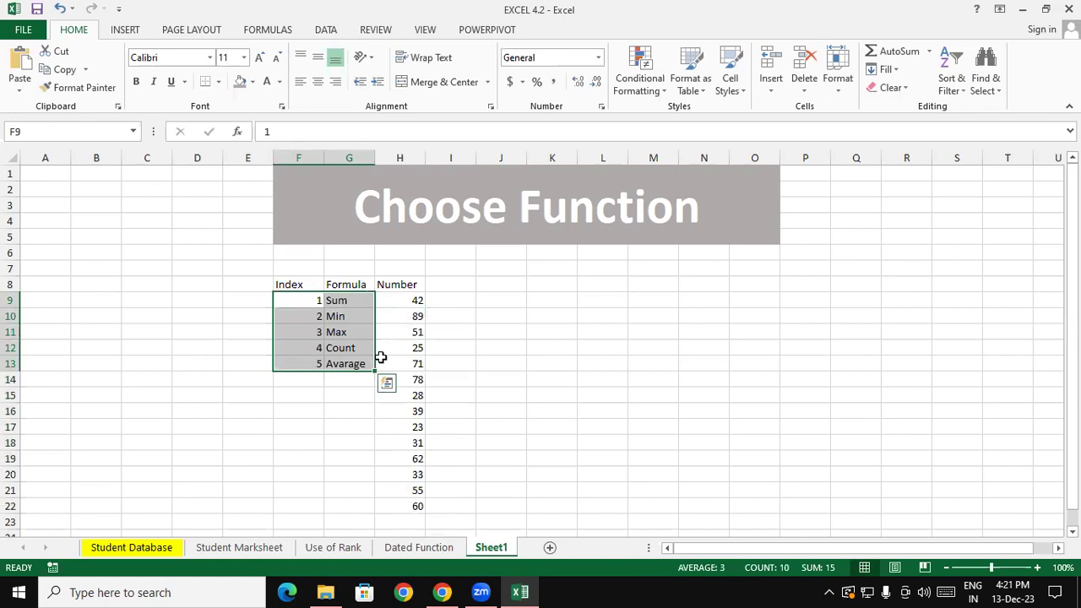
left_click_drag(298, 289, 347, 363)
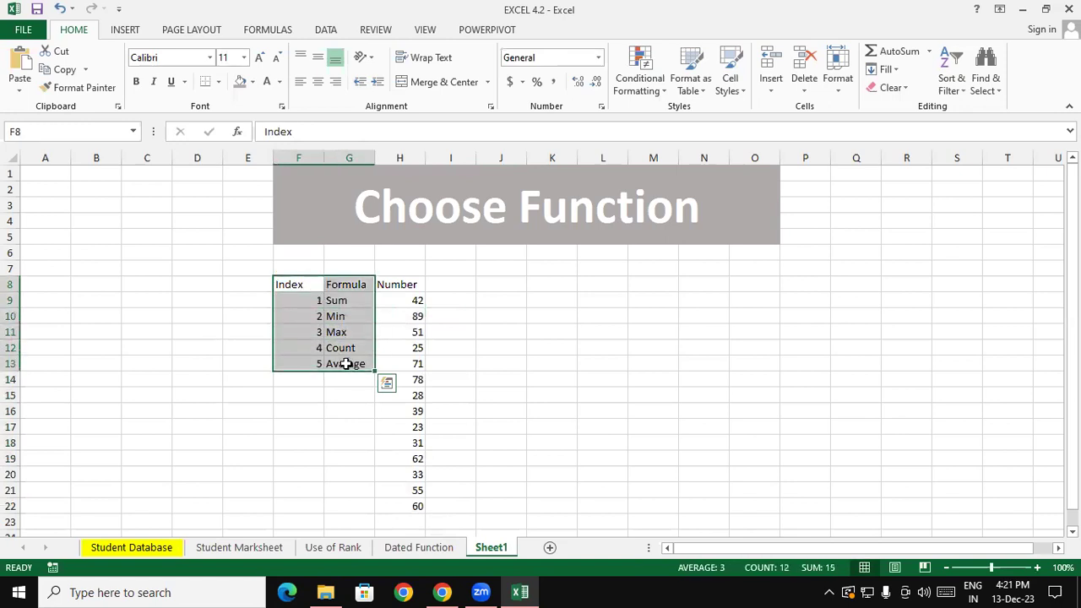
left_click(347, 410)
left_click_drag(299, 285, 353, 364)
Replace the random number formulas in H9:H22 with their static values by copying and pasting values in place
left_click_drag(403, 300, 415, 504)
right_click(396, 378)
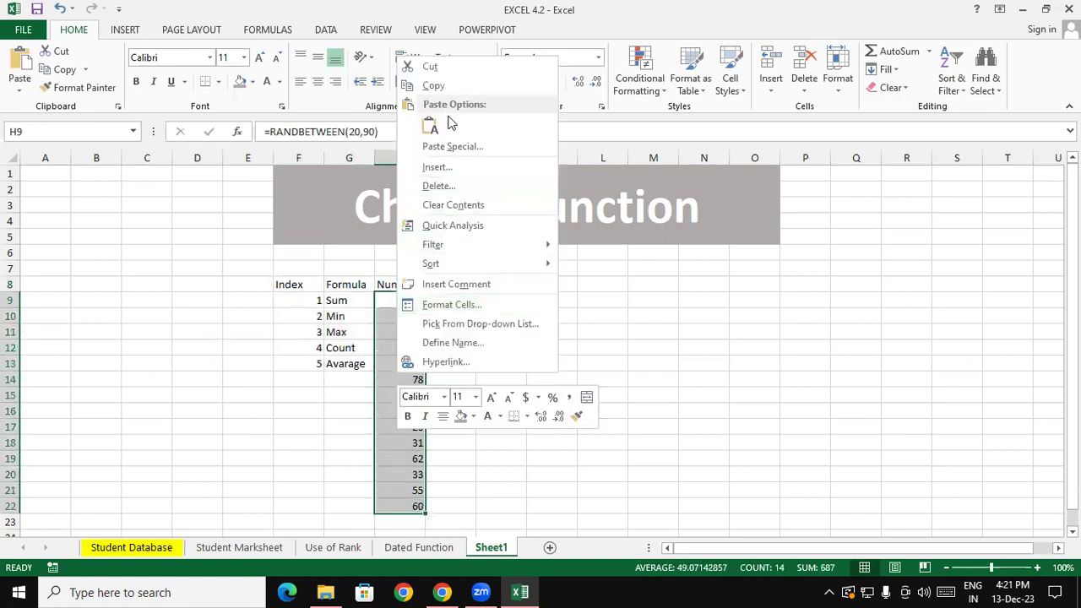
left_click(445, 91)
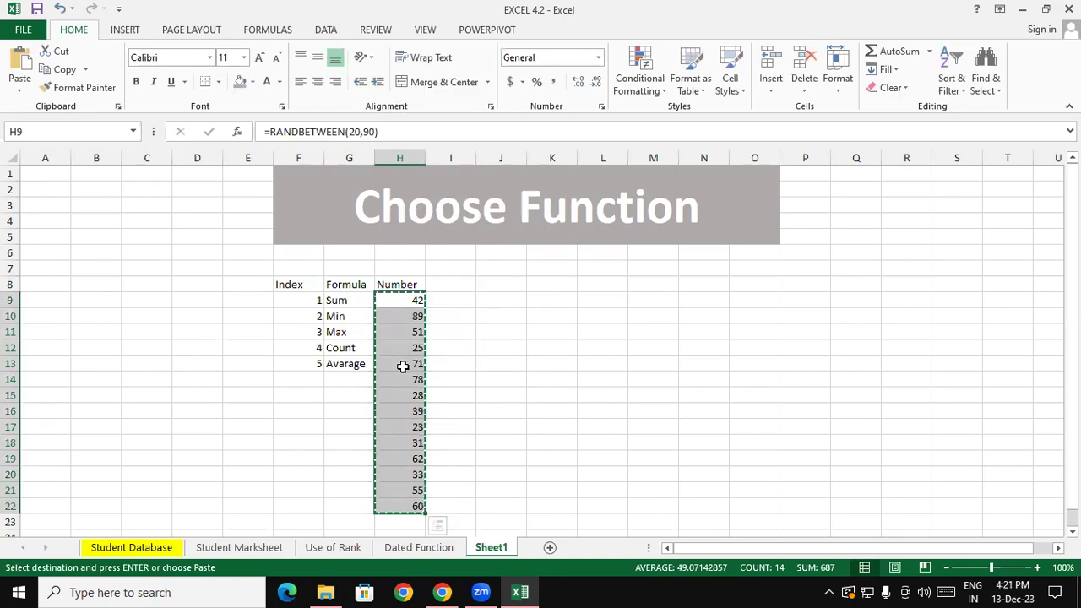
right_click(404, 372)
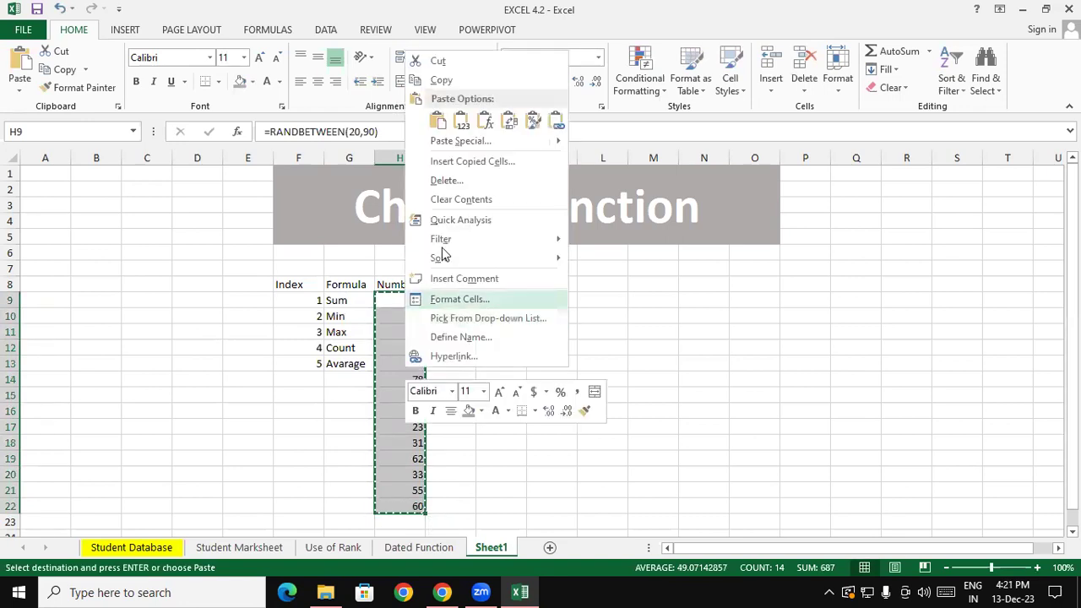
left_click(461, 120)
key("Escape")
left_click(450, 307)
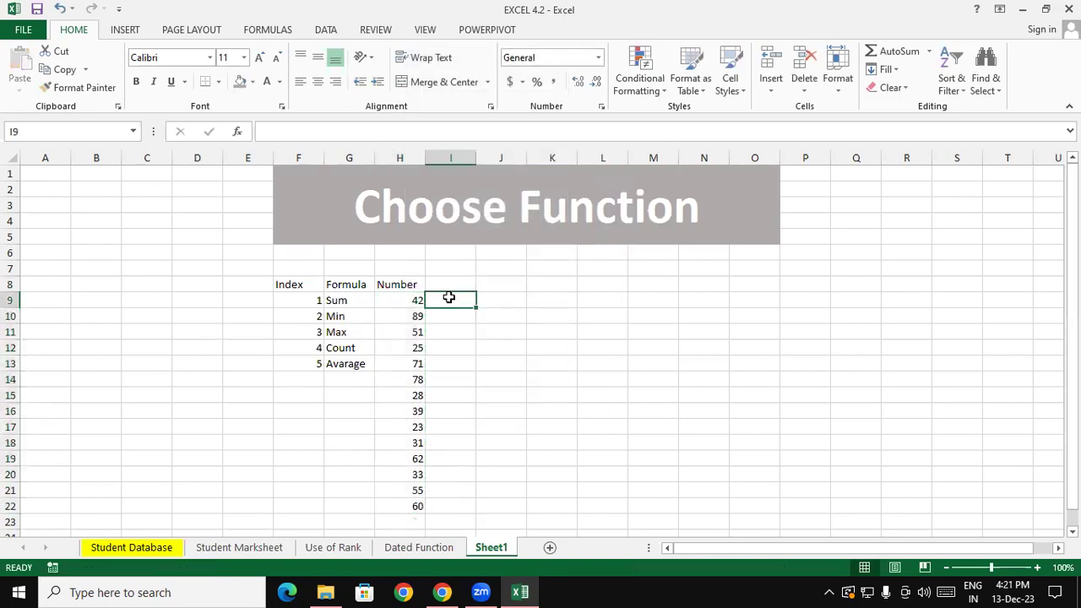
left_click(470, 344)
left_click(448, 314)
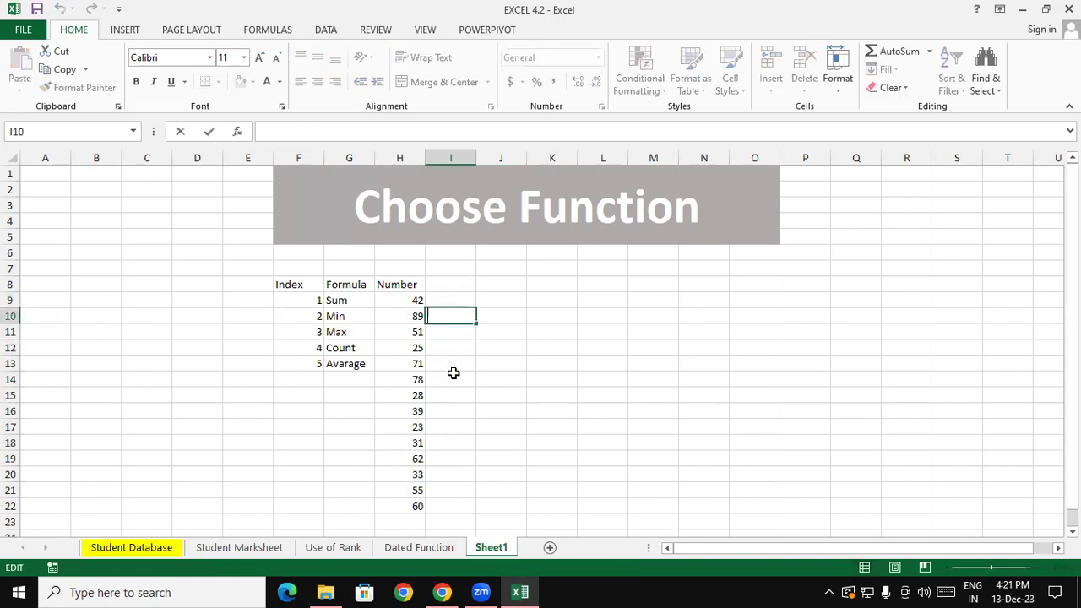
left_click(454, 377)
Add the headers "Index" in J13 and "Result" in K13 for the lookup area
left_click(511, 361)
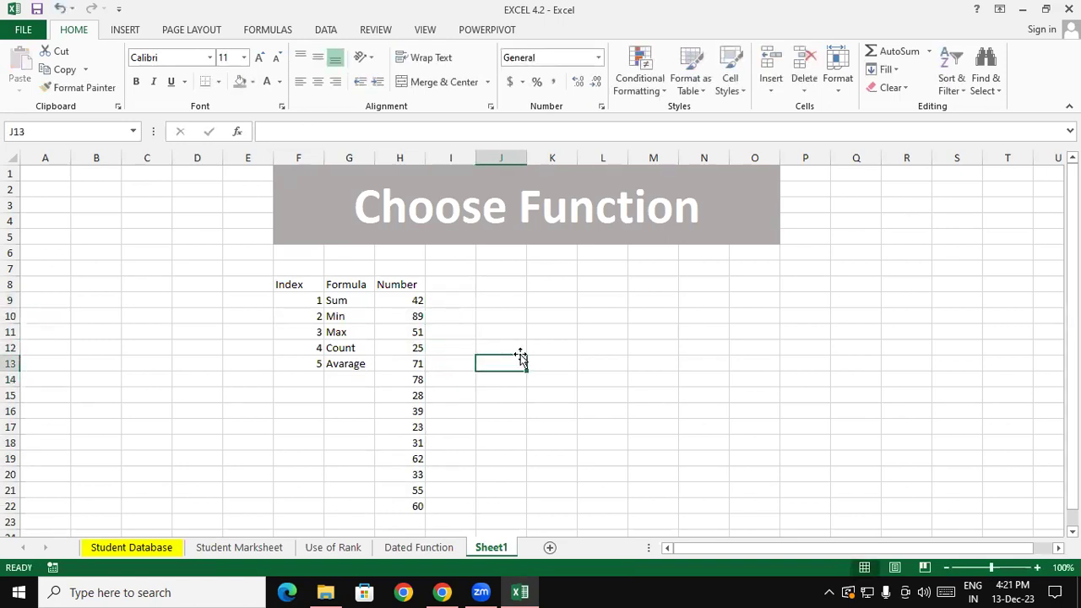
type("Inde")
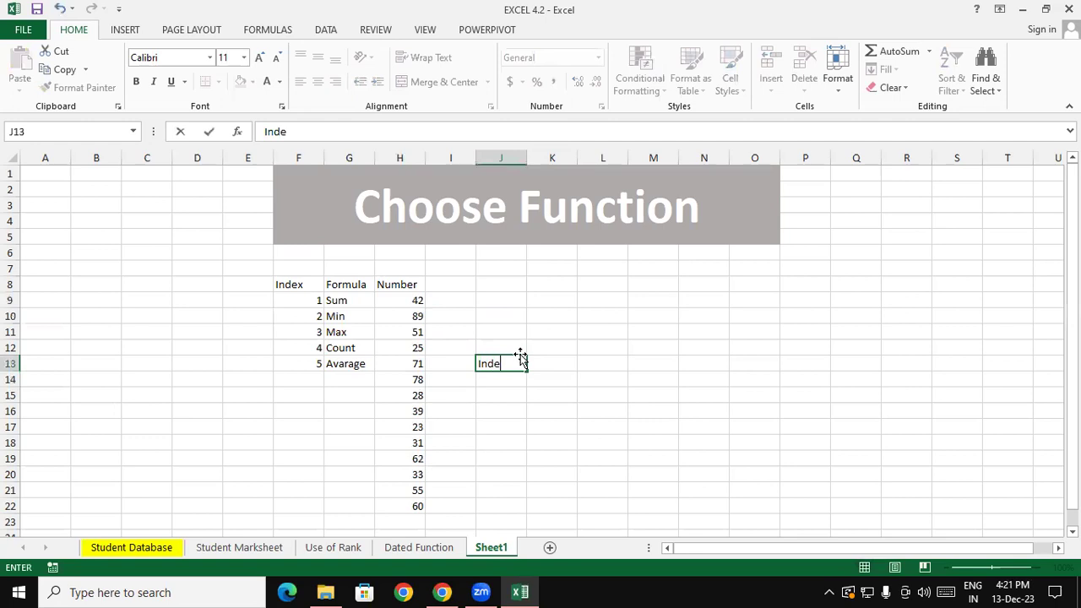
type("x")
key("Tab")
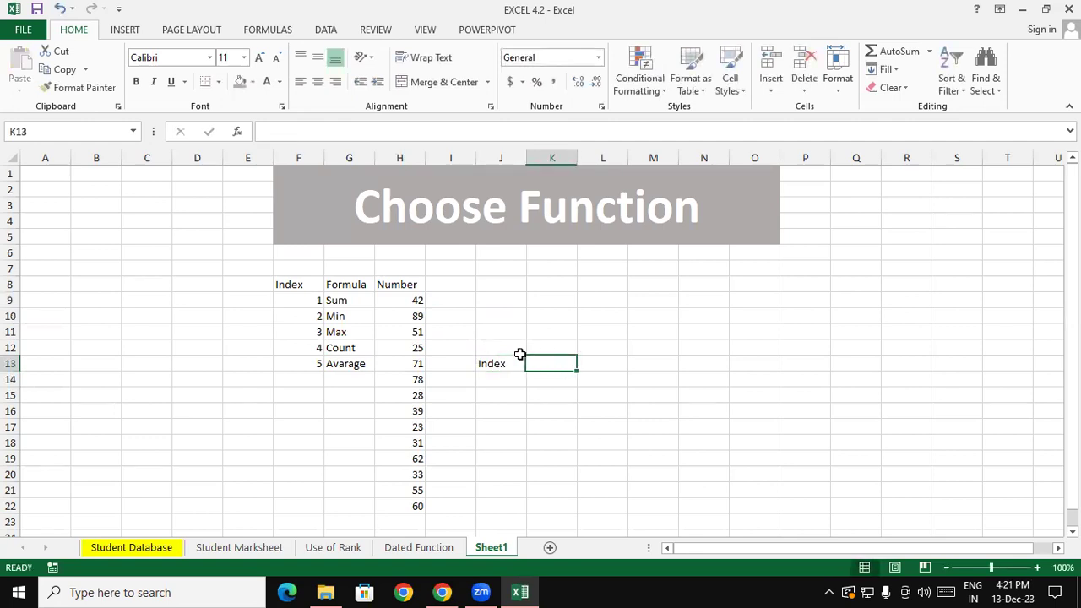
type("RE")
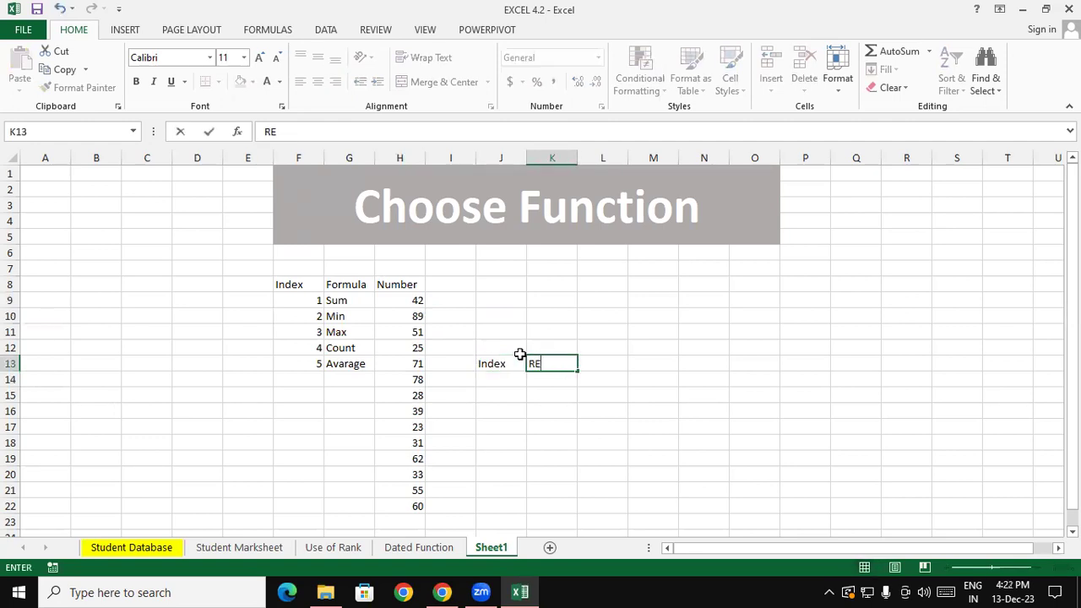
key("BackSpace")
type("esult")
key("Return")
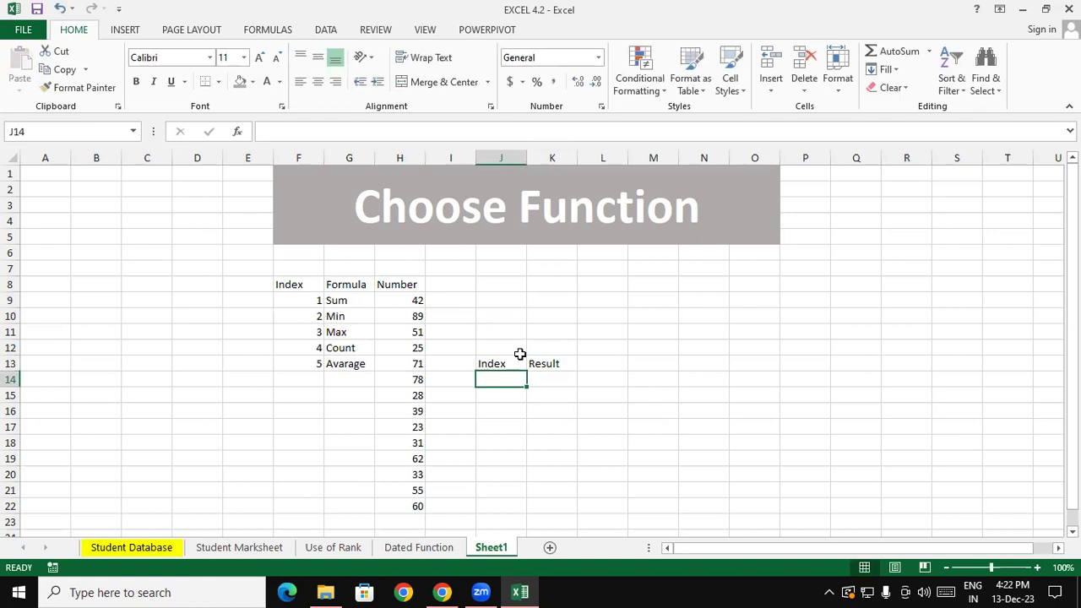
Enter the index 1 in J14 and highlight the numbers in H9:H22 that it applies to
type("1")
key("Return")
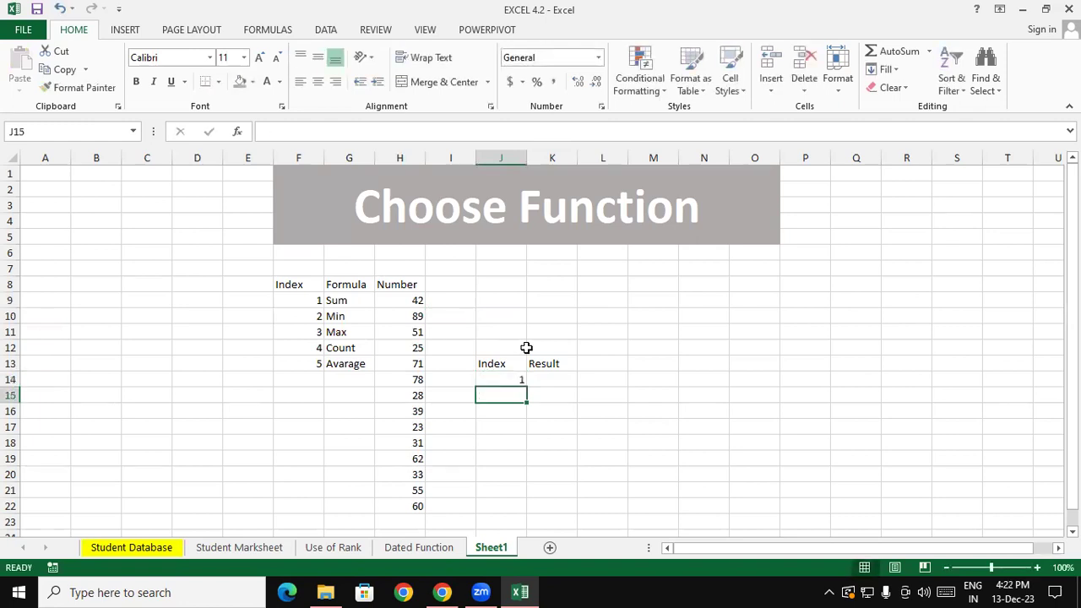
left_click_drag(400, 300, 420, 505)
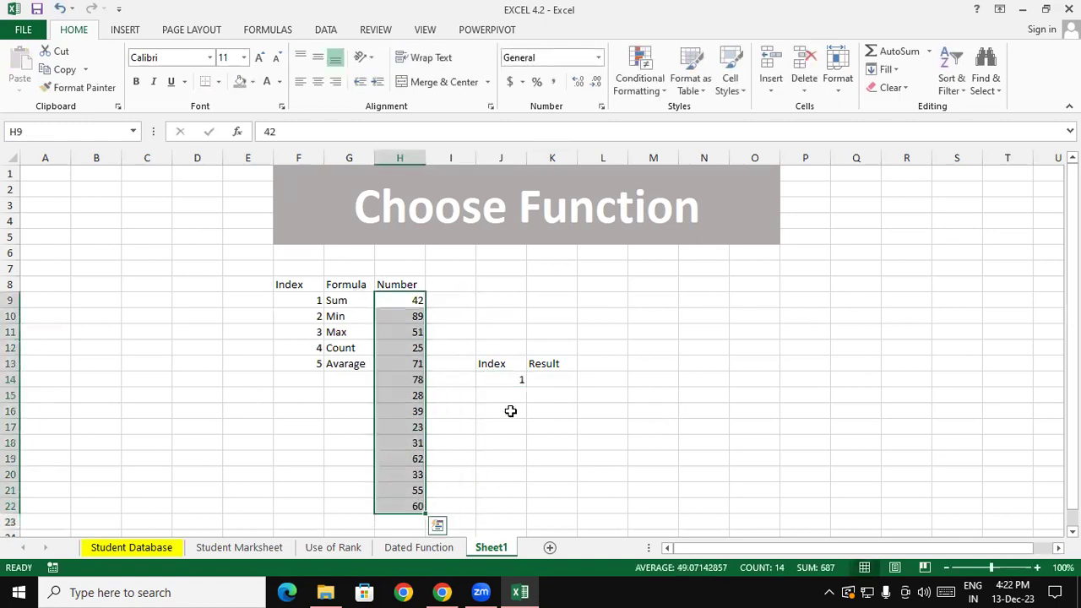
left_click(559, 374)
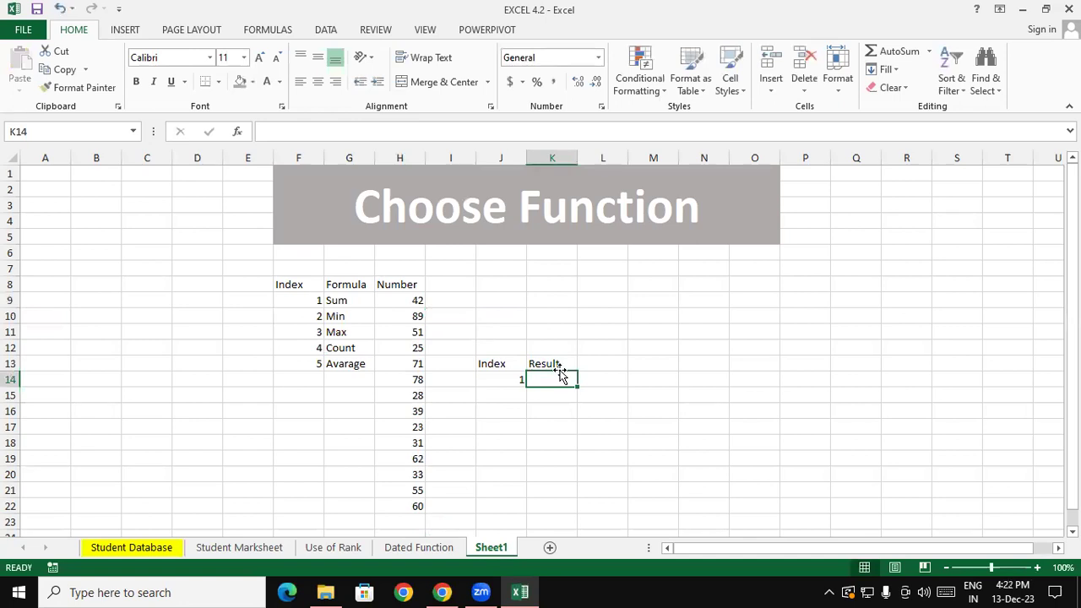
Change the index in J14 to 2 and highlight the number range H9:H22 again
left_click(521, 376)
type("2")
key("Return")
left_click_drag(410, 298, 401, 507)
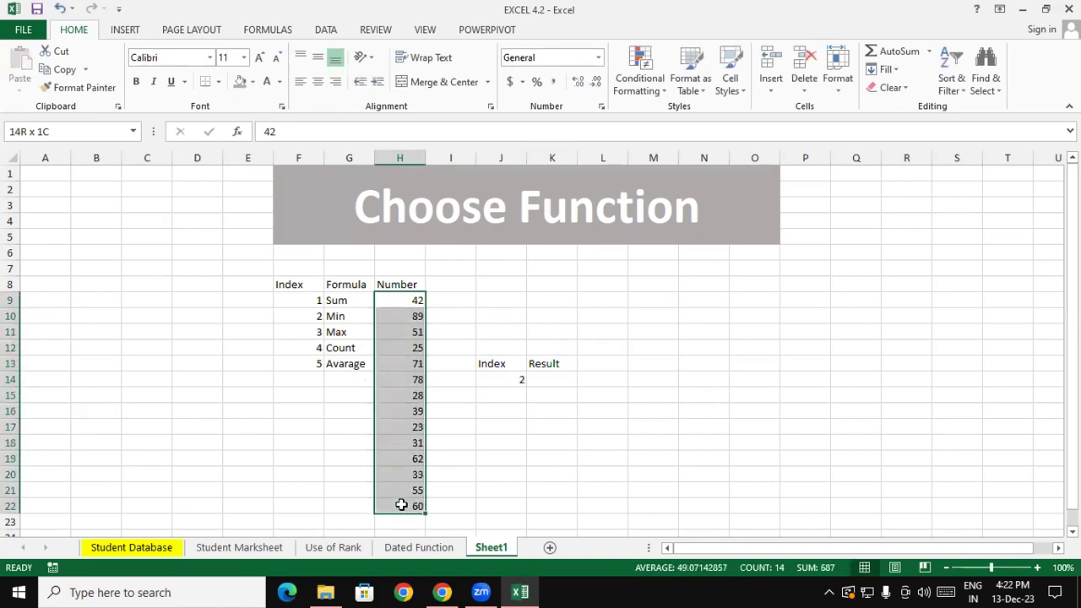
Set the index in J14 to 3 and point out the numbers it is applied to
left_click(506, 375)
type("3")
key("Return")
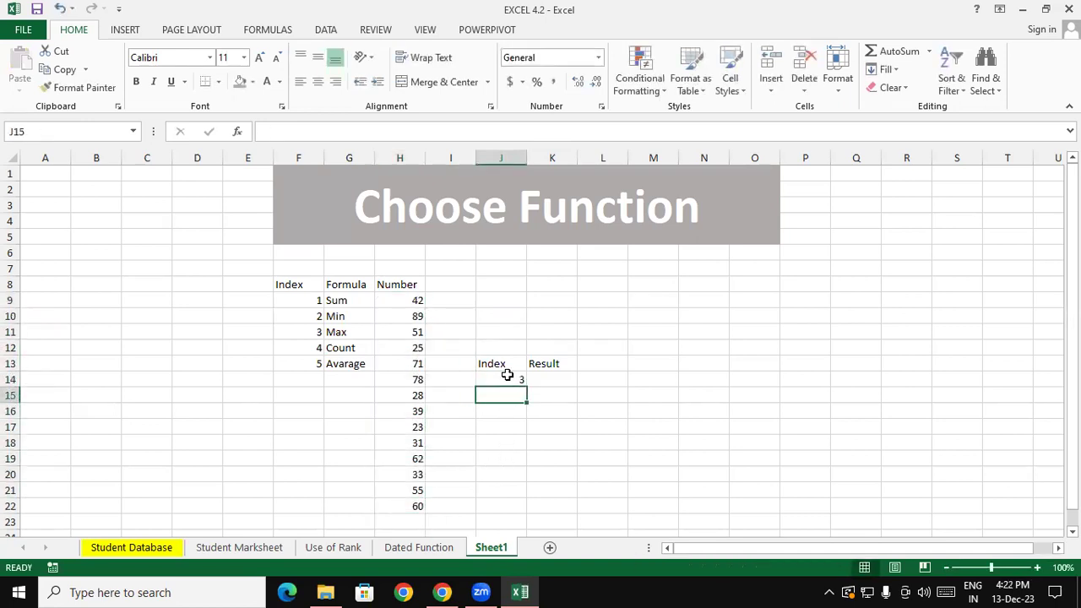
left_click_drag(388, 299, 402, 484)
left_click(507, 380)
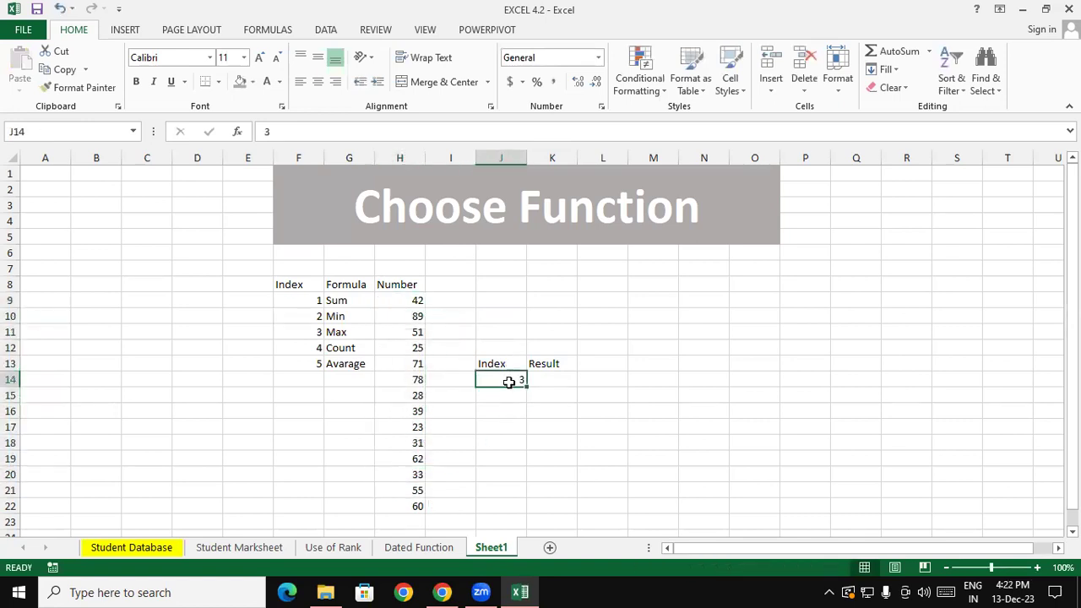
Change the index in J14 to 4, followed by 5
type("4")
key("Return")
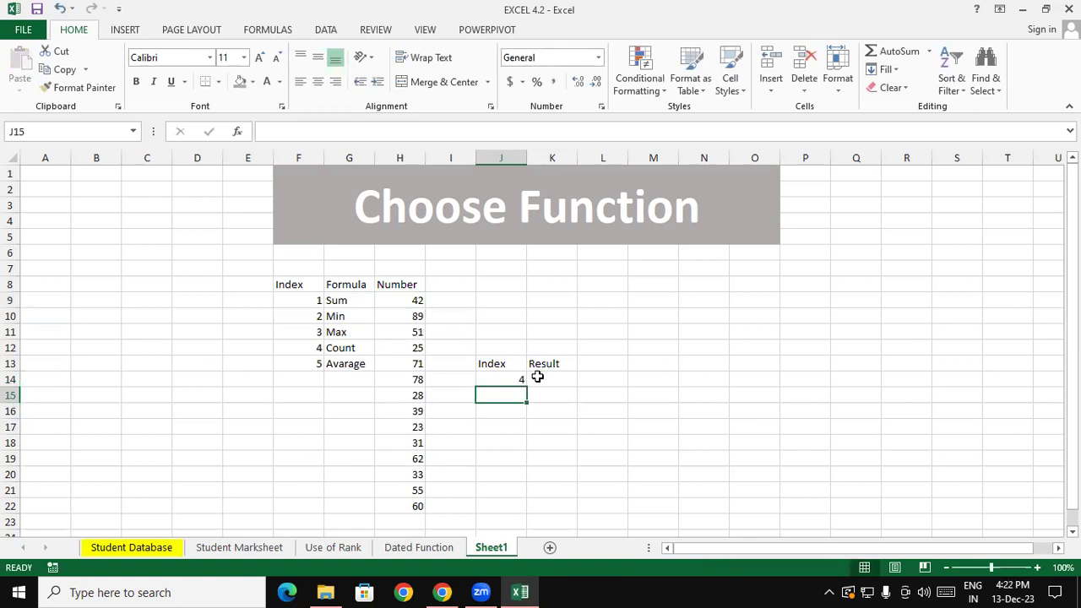
left_click(506, 379)
type("5")
key("Return")
Start a CHOOSE formula in K14 with J14 as its index number
left_click(542, 379)
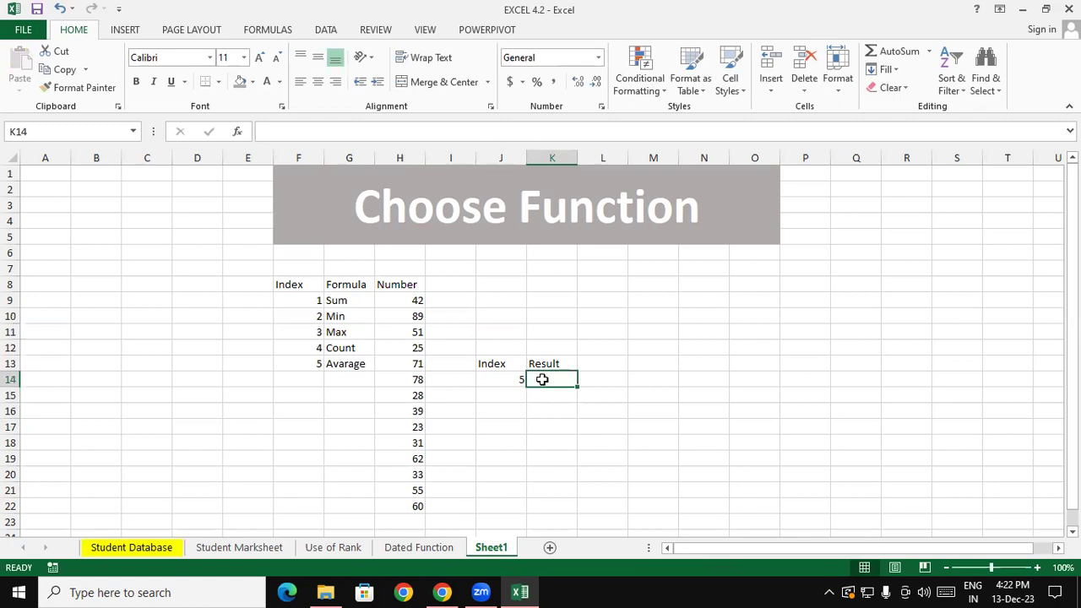
type("=choo")
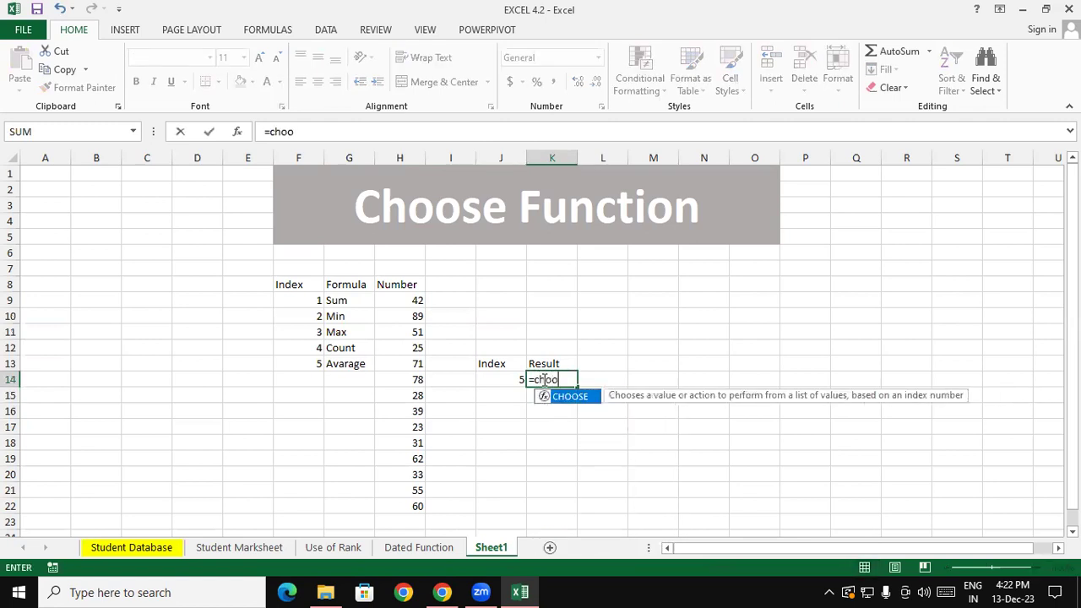
key("Tab")
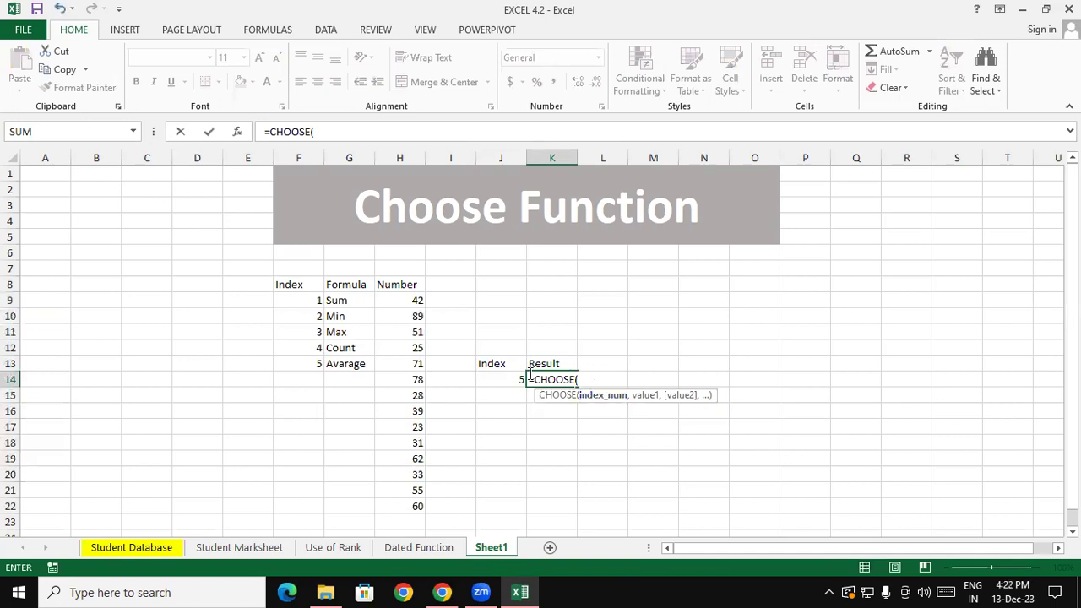
left_click(496, 381)
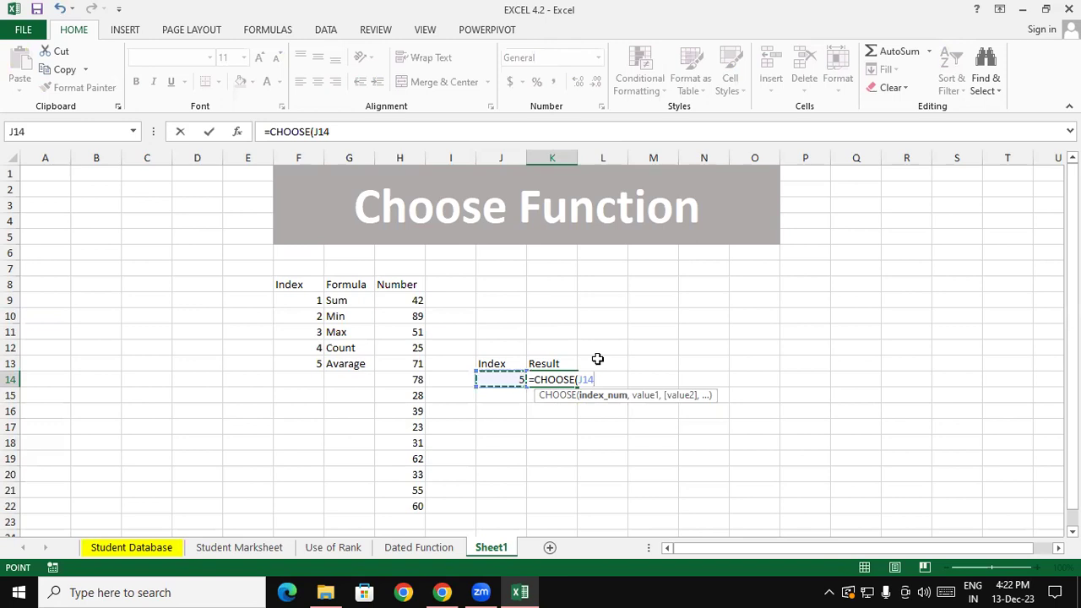
type(",")
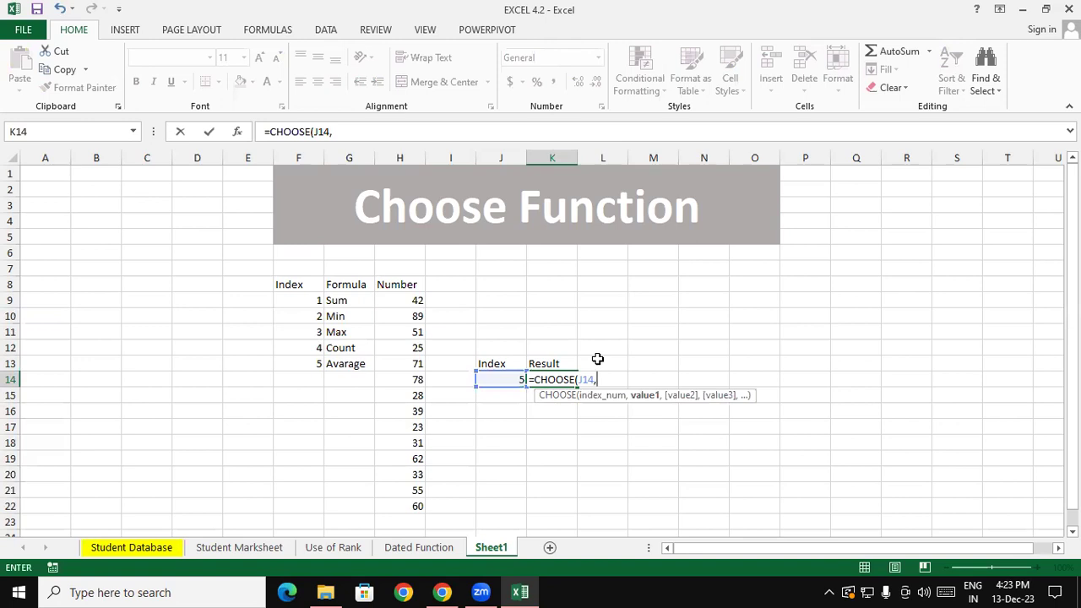
Mark the five formula names in G9:G13 with red annotation strokes and return to the formula in K14
left_click(888, 5)
mouse_move(342, 295)
left_mouse_down()
mouse_move(356, 300)
mouse_move(350, 337)
mouse_move(369, 374)
left_mouse_up()
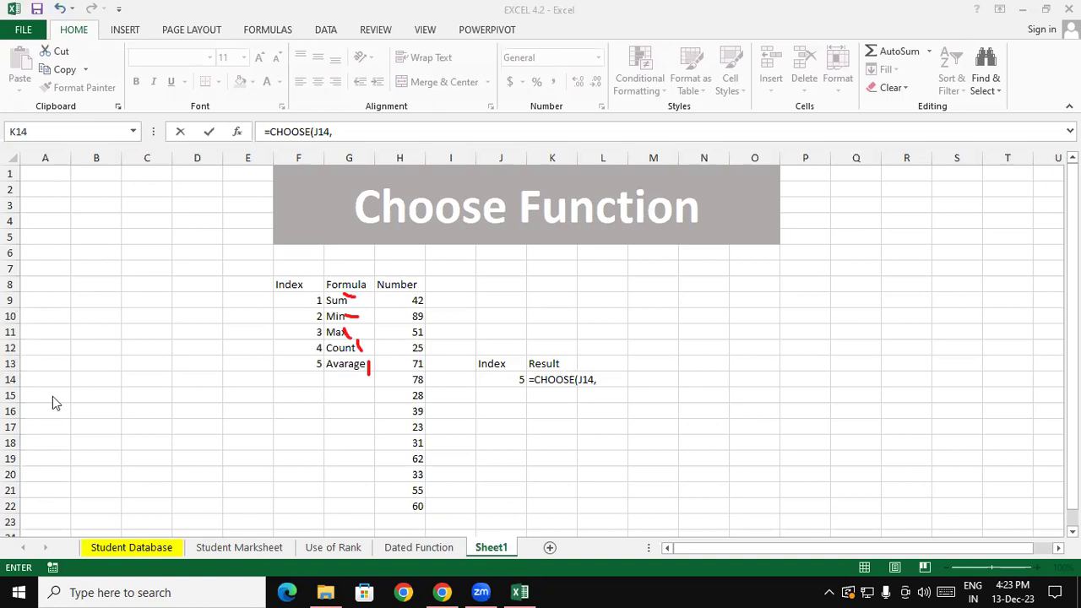
left_click(606, 378)
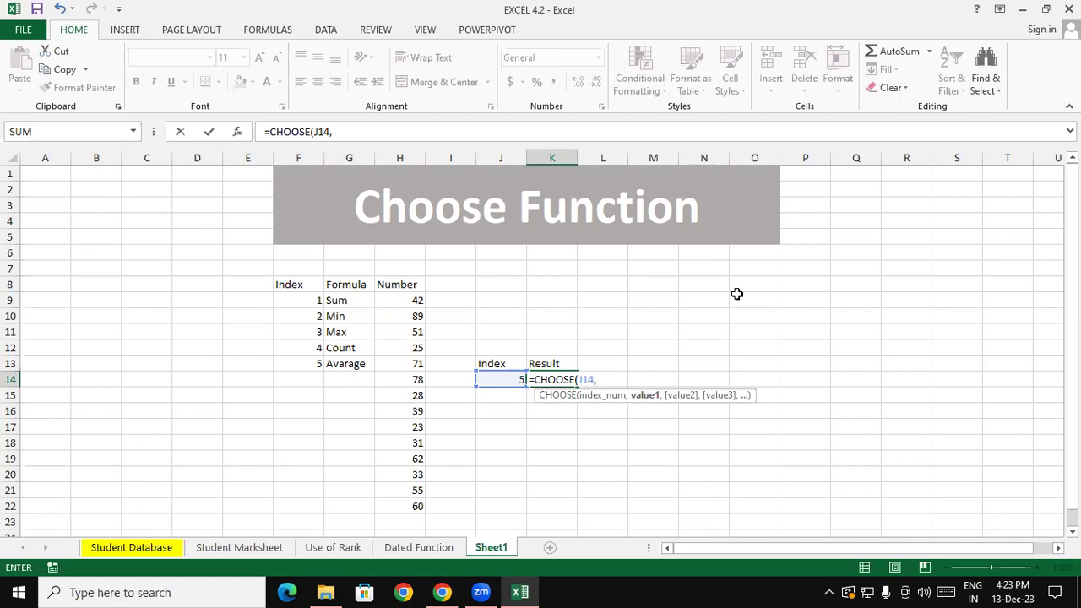
Add SUM(H9:H22) and MIN(H9:H22) as the first two values of the CHOOSE formula
type("SUM(")
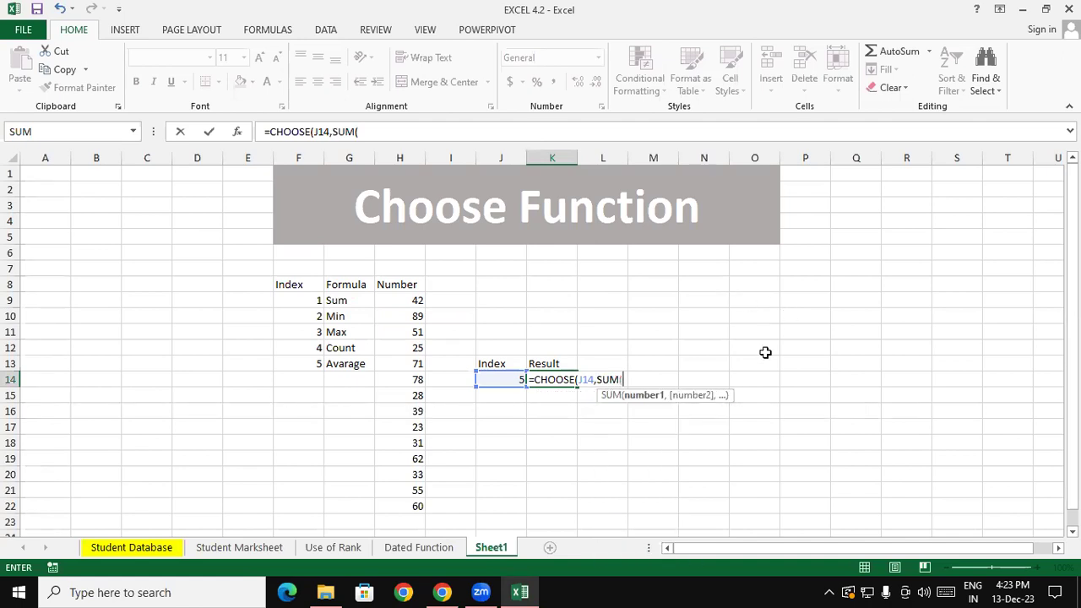
left_click_drag(403, 300, 391, 505)
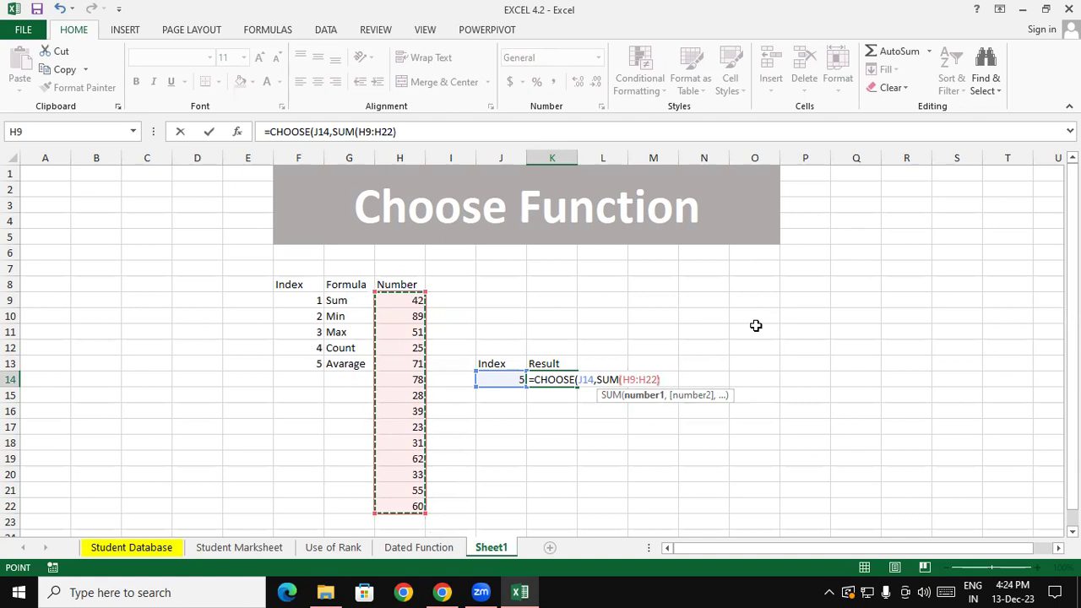
type(")")
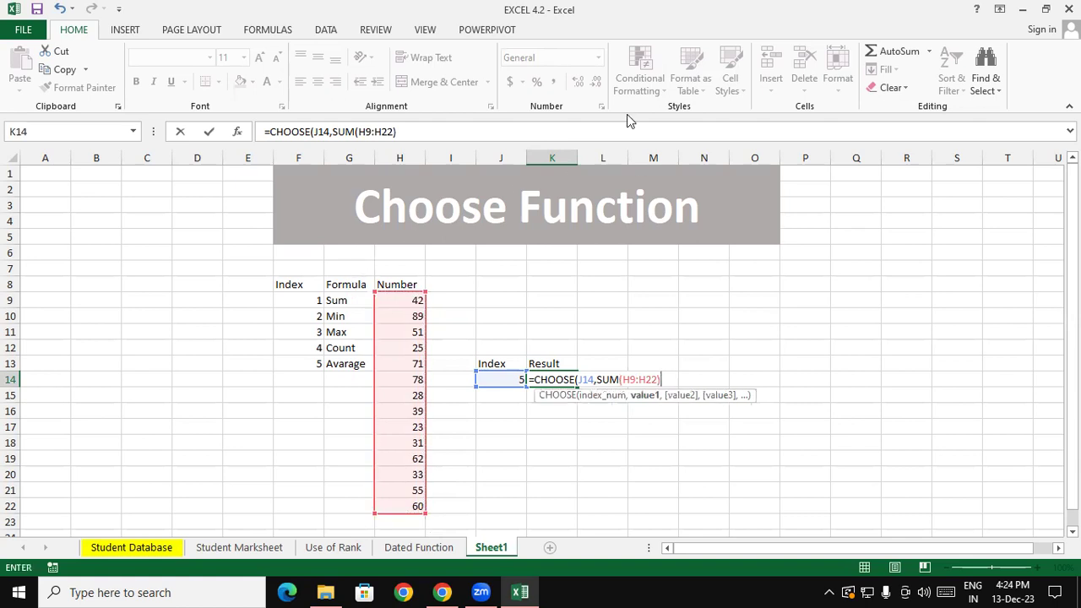
type(",")
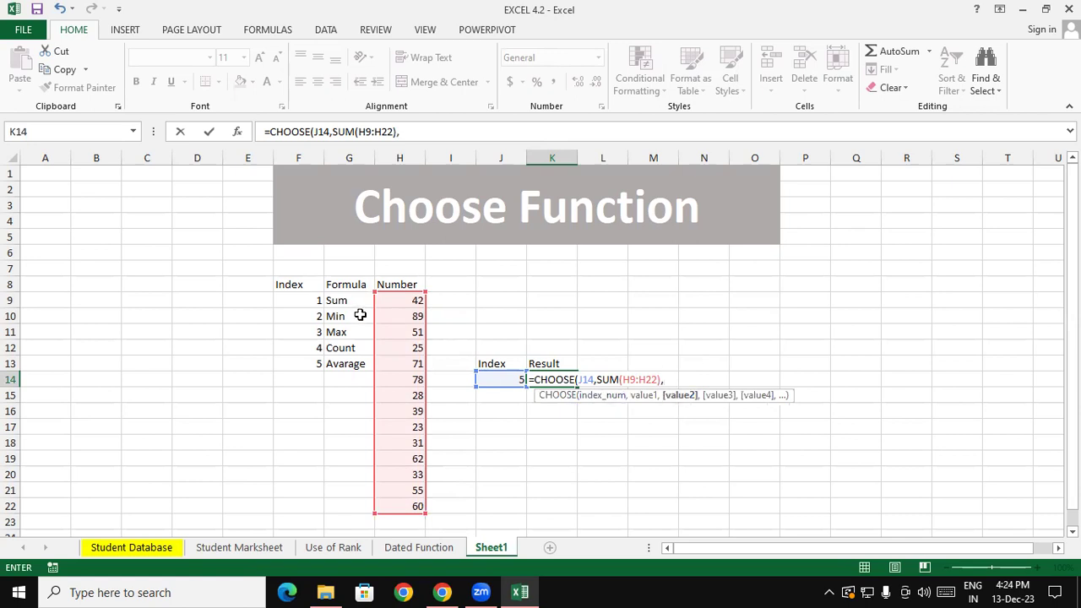
type("MIN(")
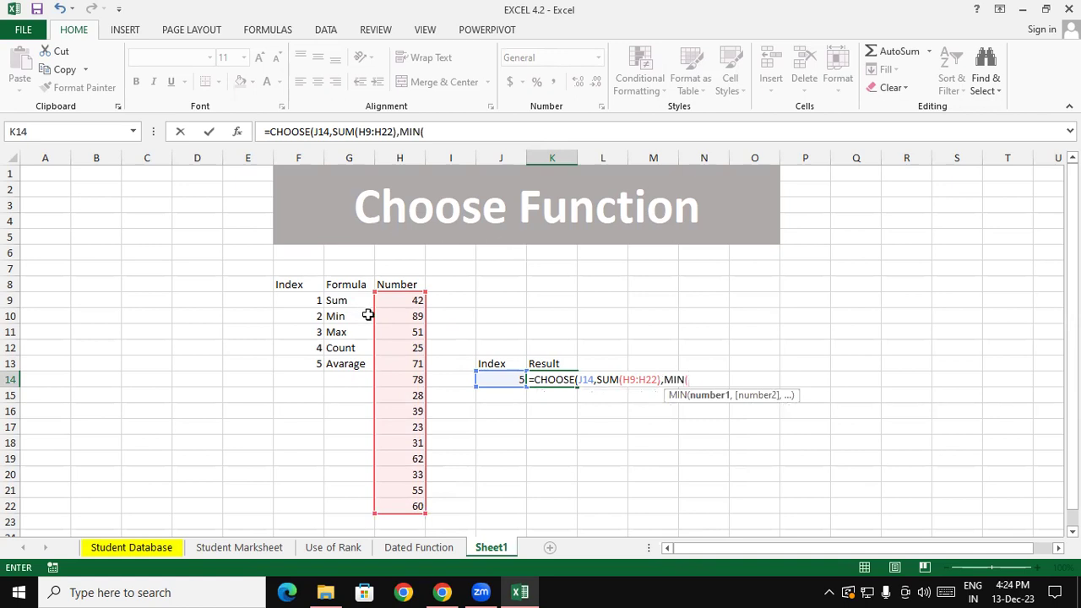
left_click_drag(403, 298, 398, 503)
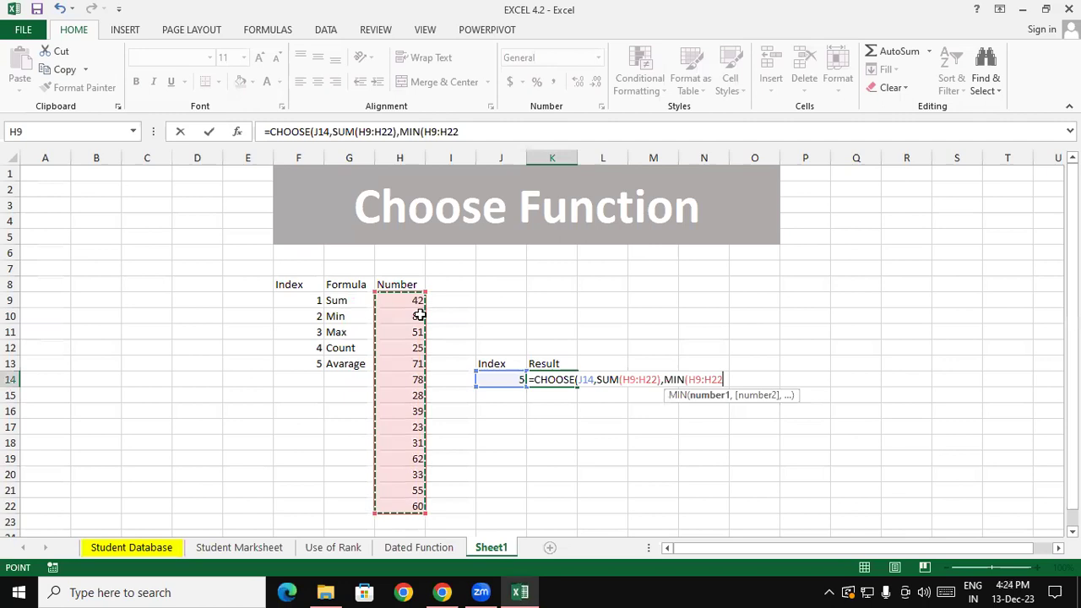
type("),")
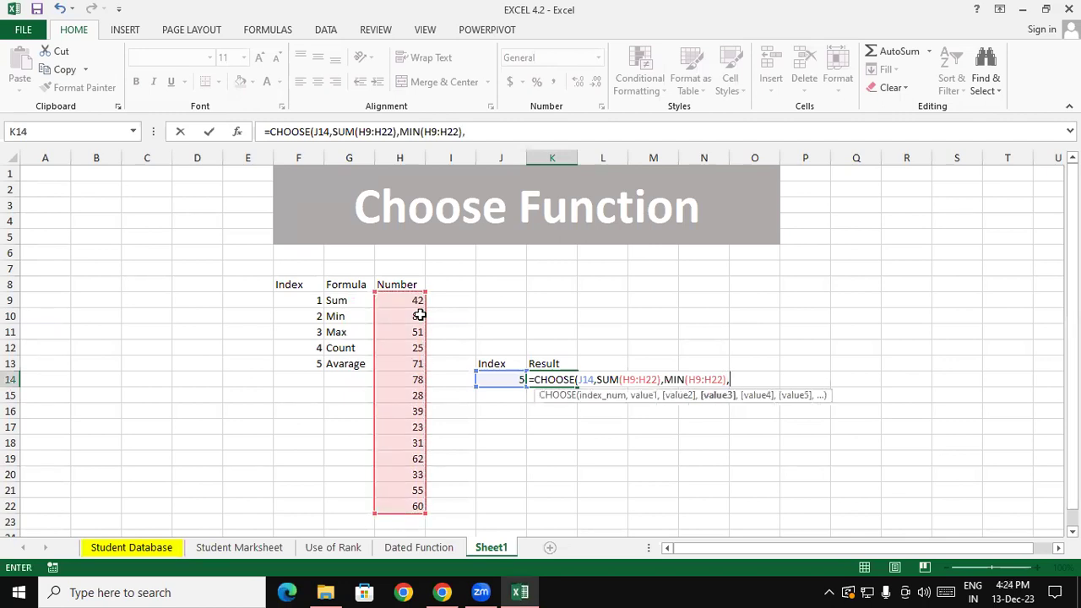
Add MAX(H9:H22) and COUNT(H9:H22) as the third and fourth values of the CHOOSE formula
type("max")
key("Tab")
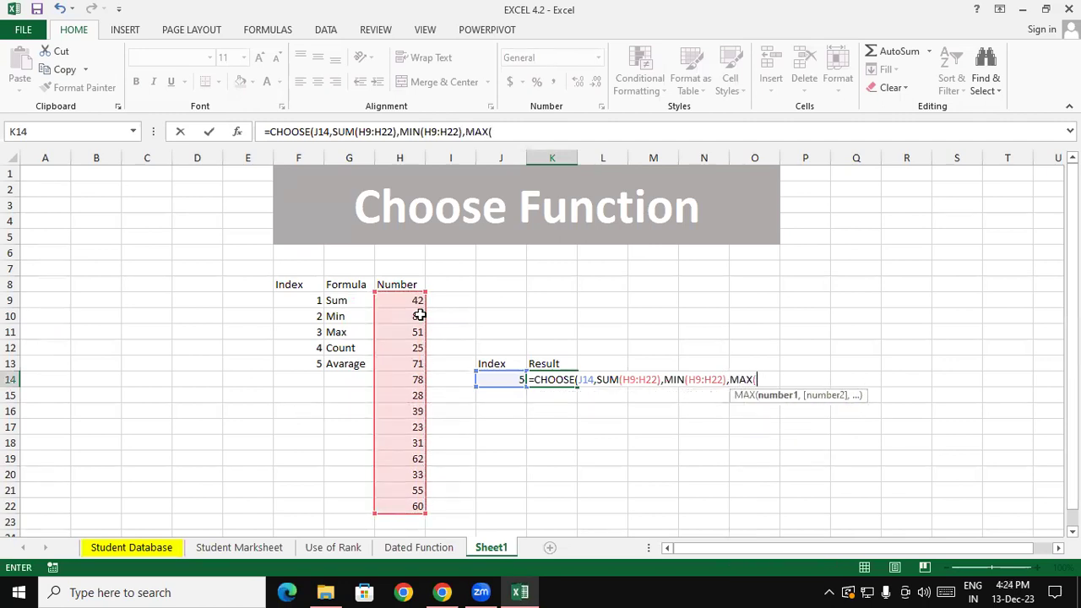
left_click_drag(397, 301, 397, 505)
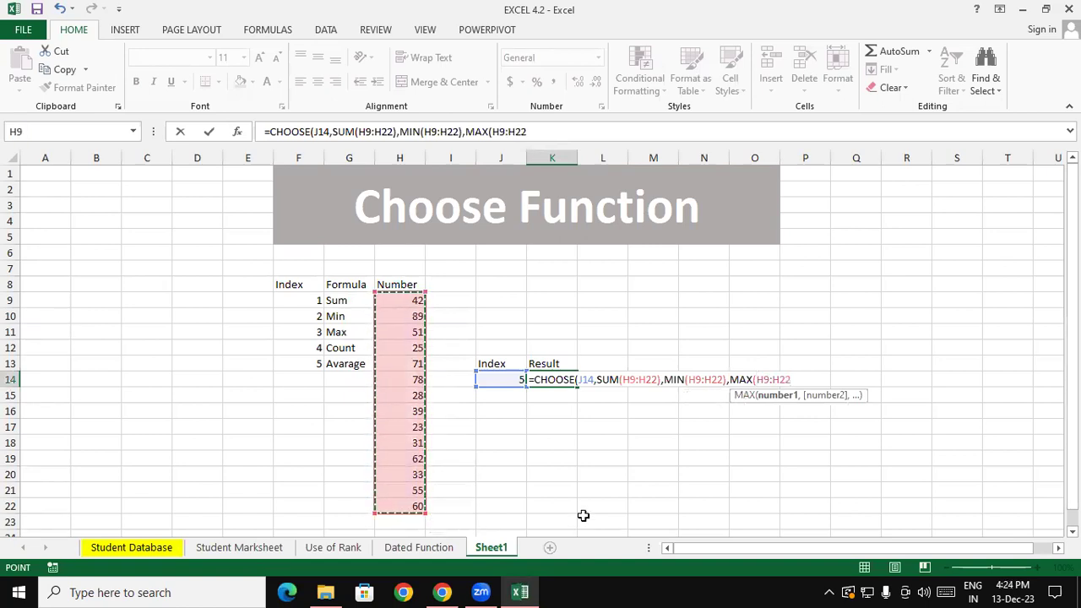
type("),")
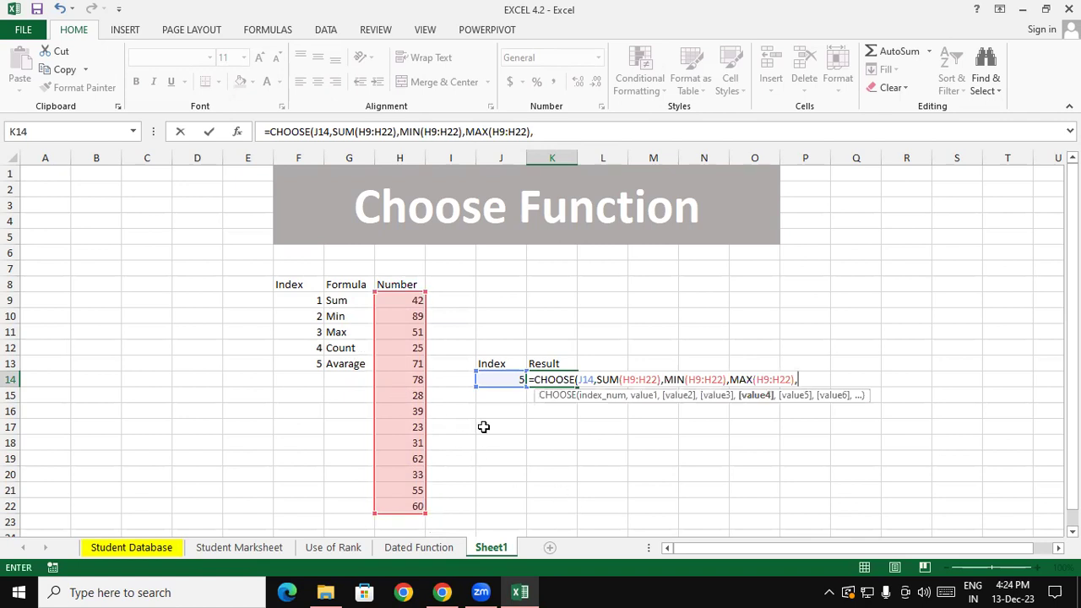
type("Count")
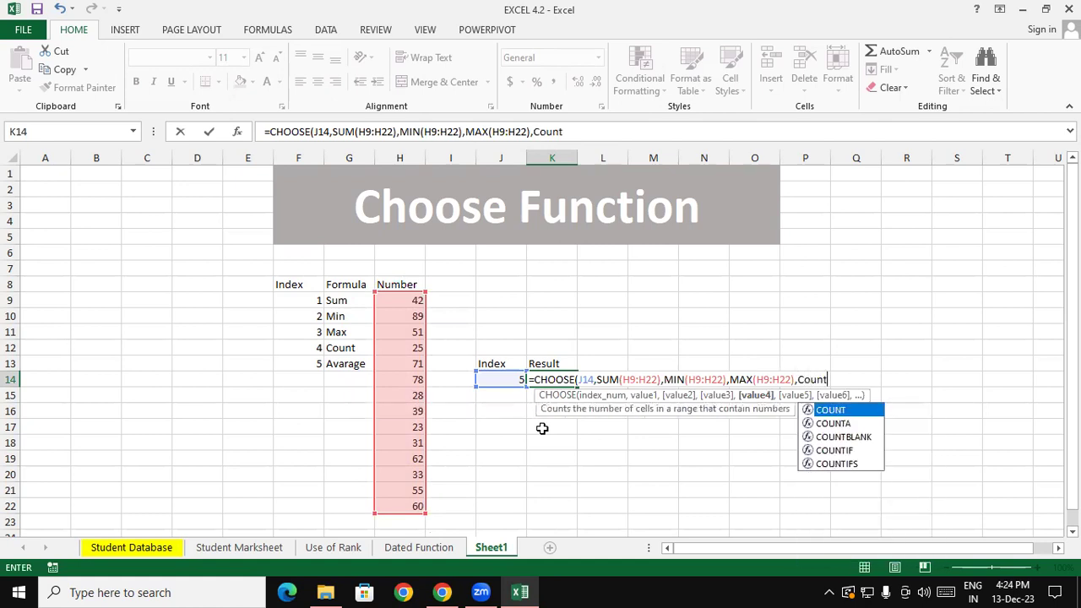
key("Tab")
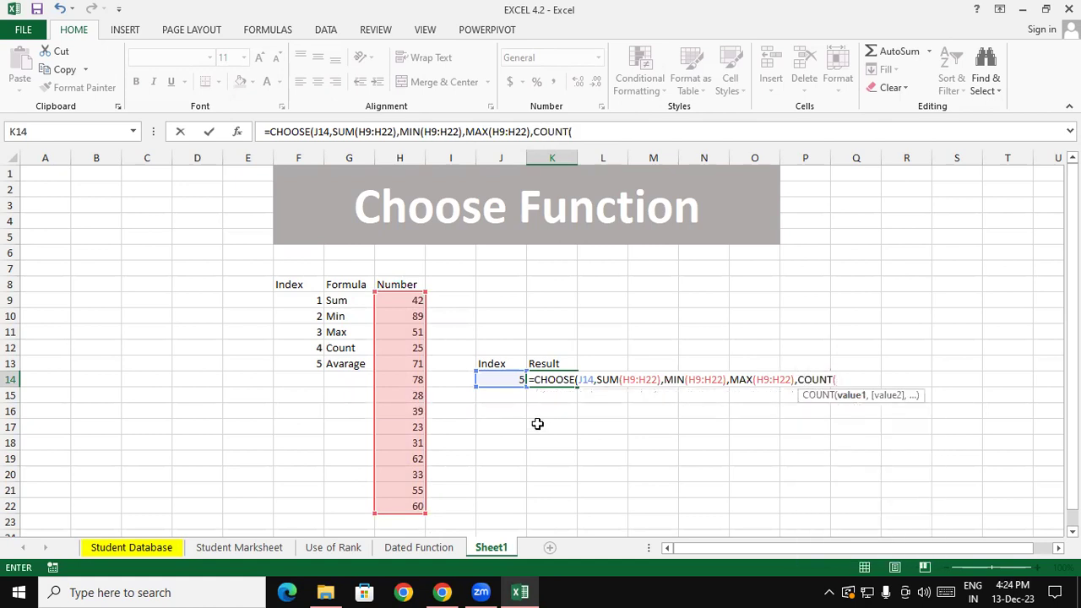
left_click_drag(410, 299, 398, 508)
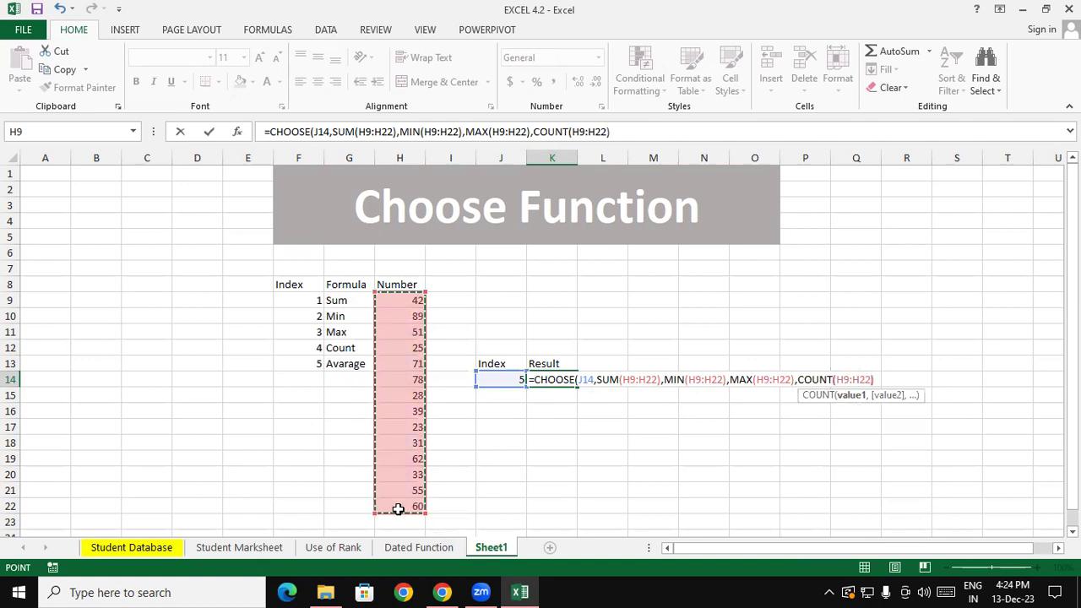
type("),")
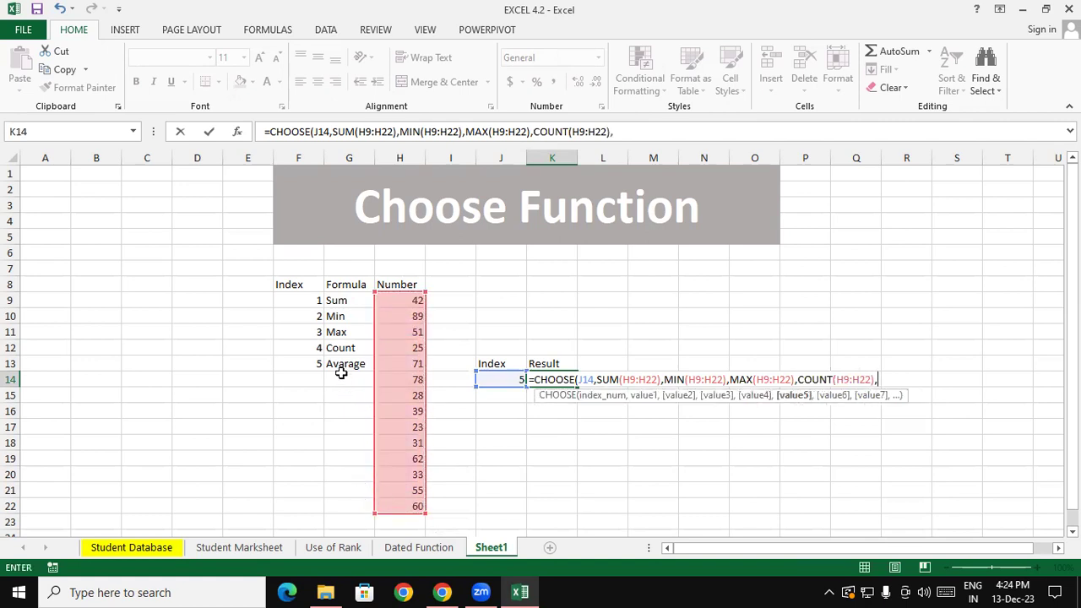
Add AVERAGE(H9:H22) as the fifth value and complete the CHOOSE formula in K14
type("Av")
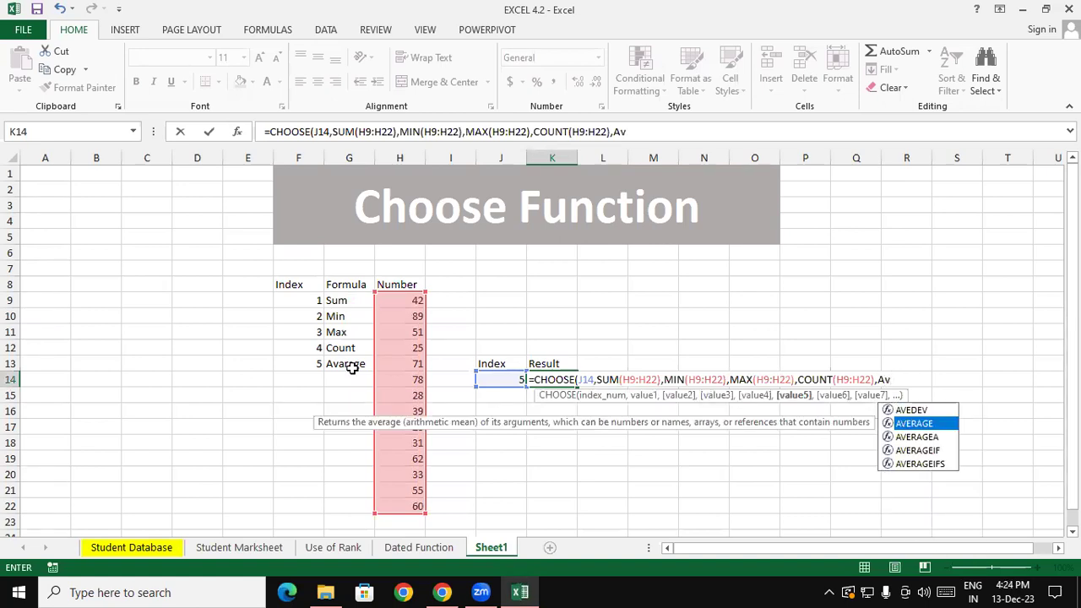
key("Tab")
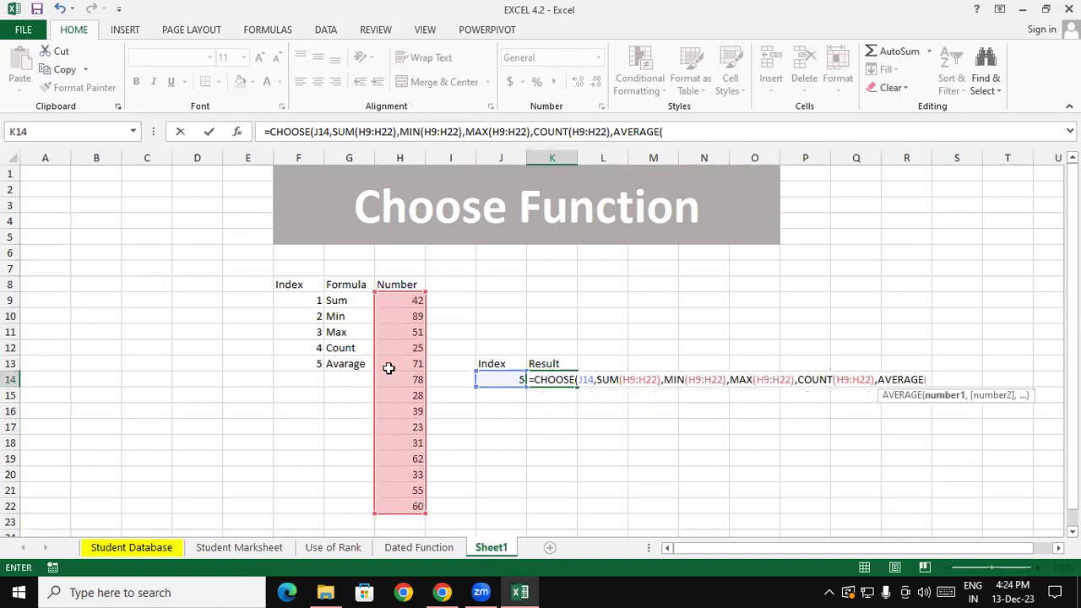
left_click_drag(421, 302, 390, 509)
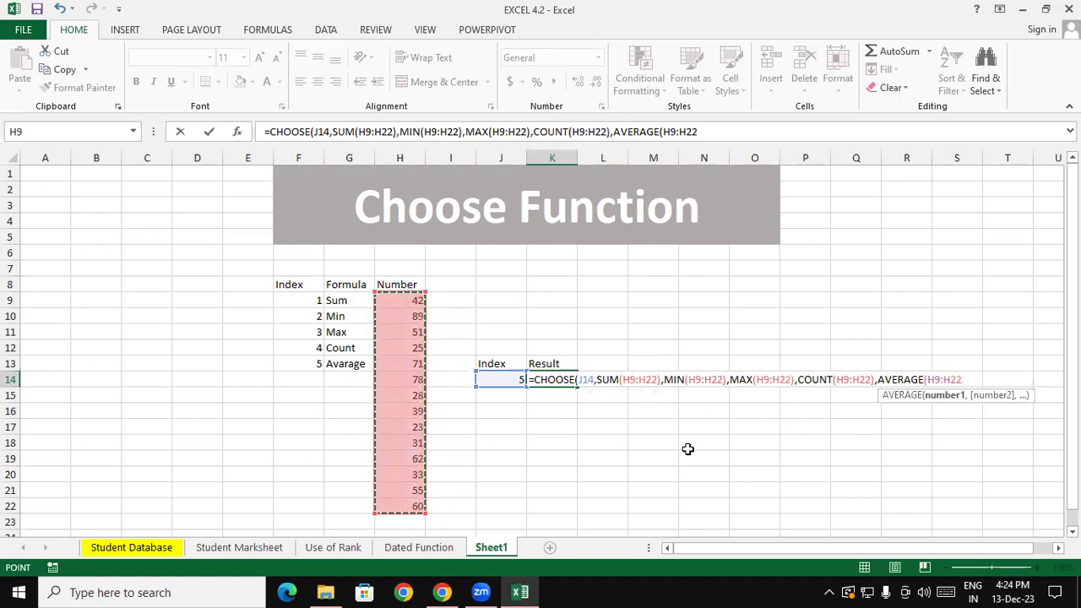
type(")")
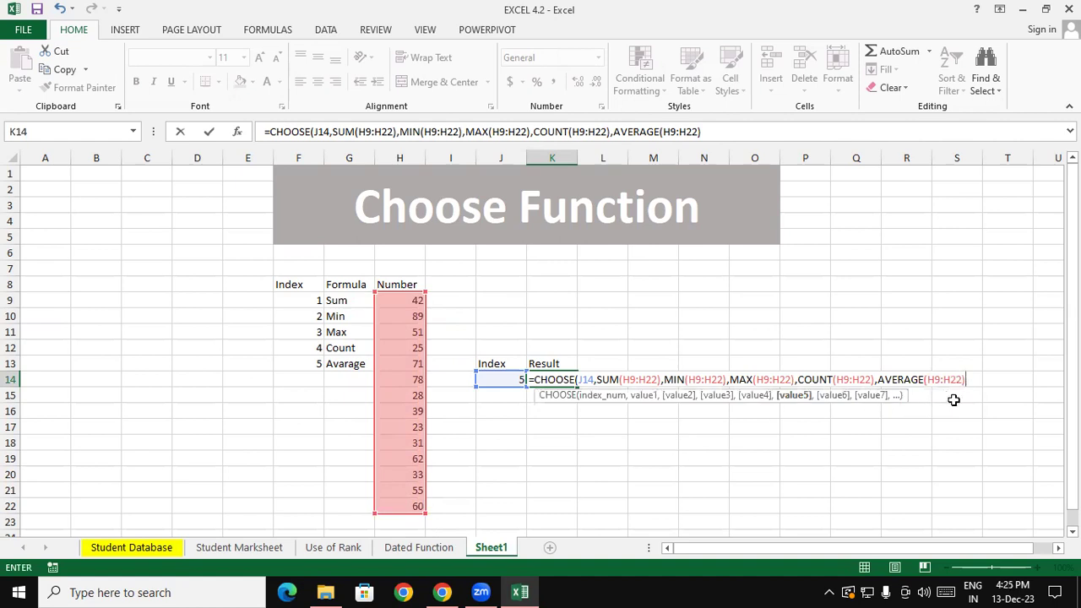
type(")")
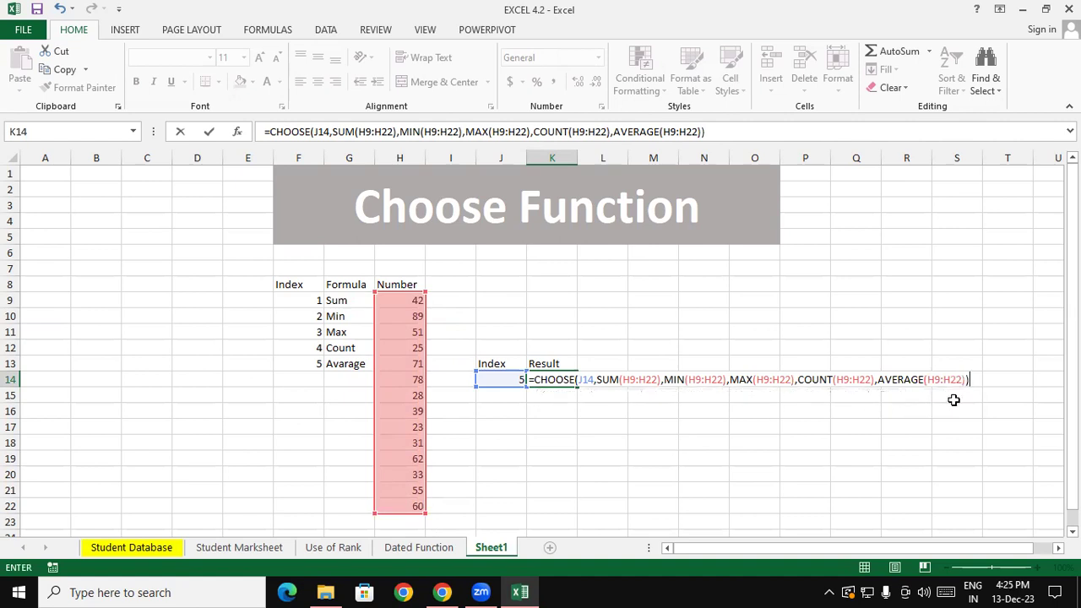
key("Return")
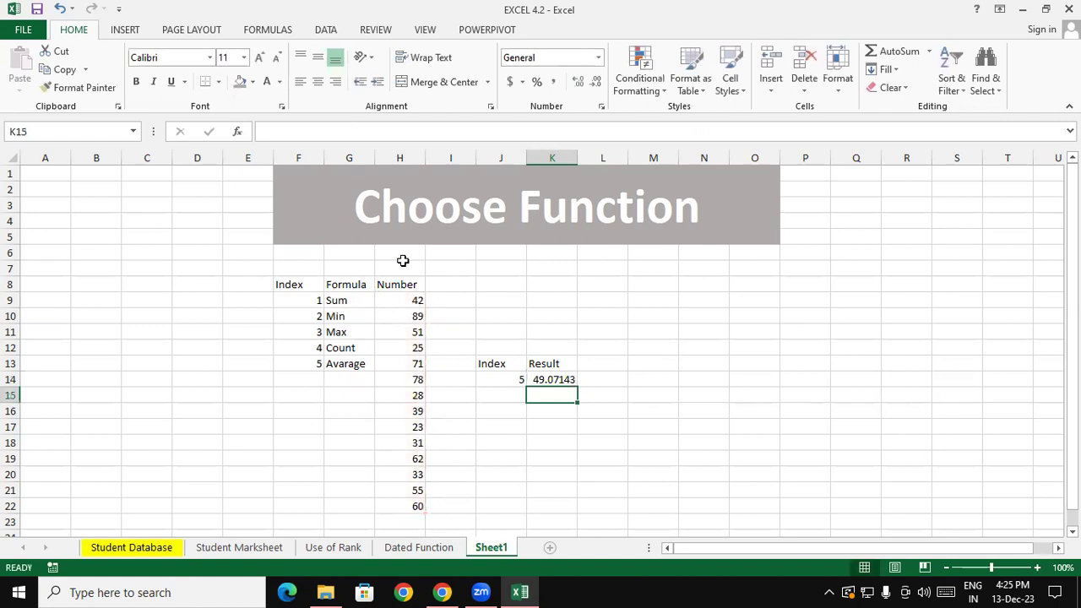
Review the formula result in K14 against the numbers in H9:H22
left_click_drag(411, 300, 418, 452)
left_click(541, 383)
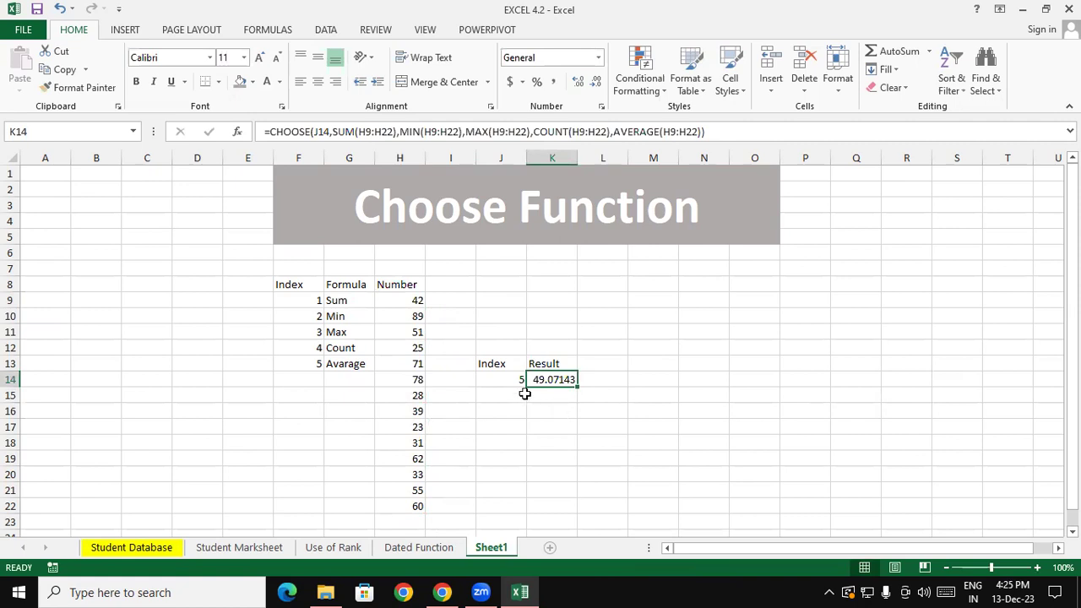
left_click_drag(417, 301, 420, 507)
left_click(560, 425)
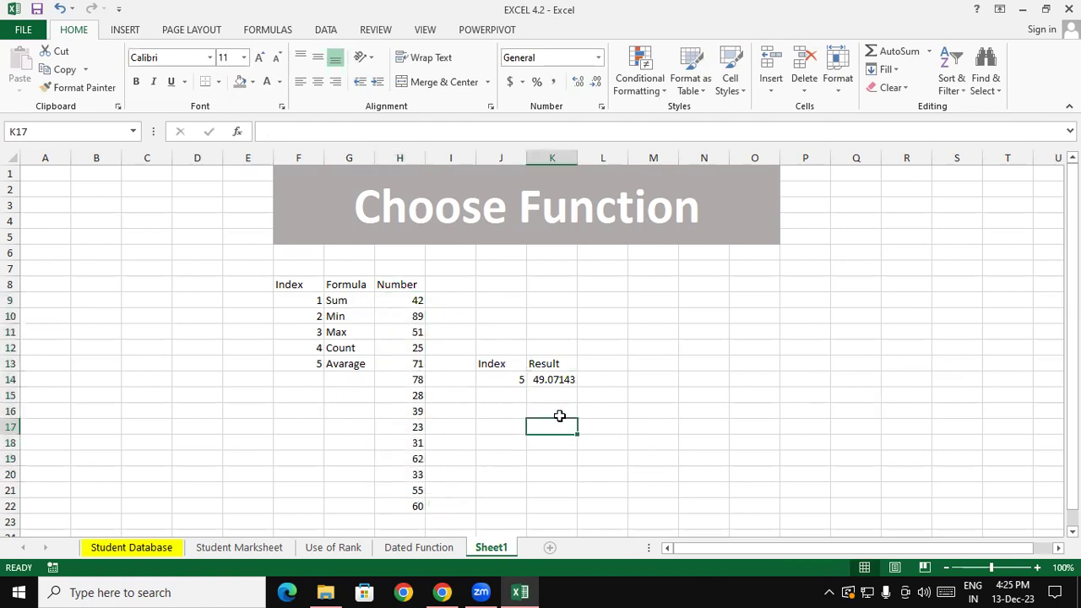
Set the index in J14 to 1 and check the result in K14
left_click(510, 379)
type("1")
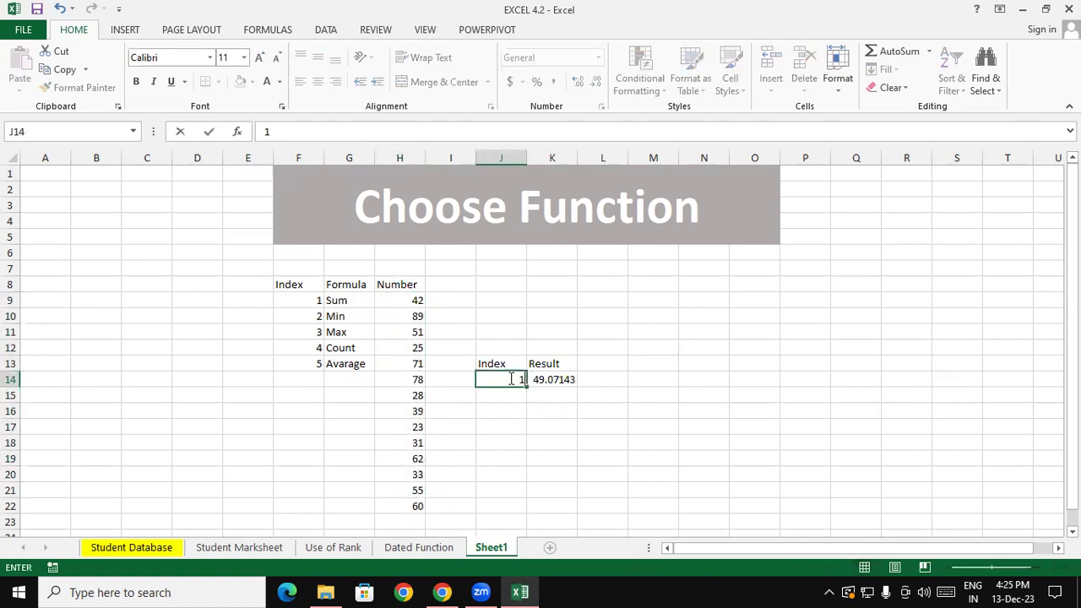
key("Return")
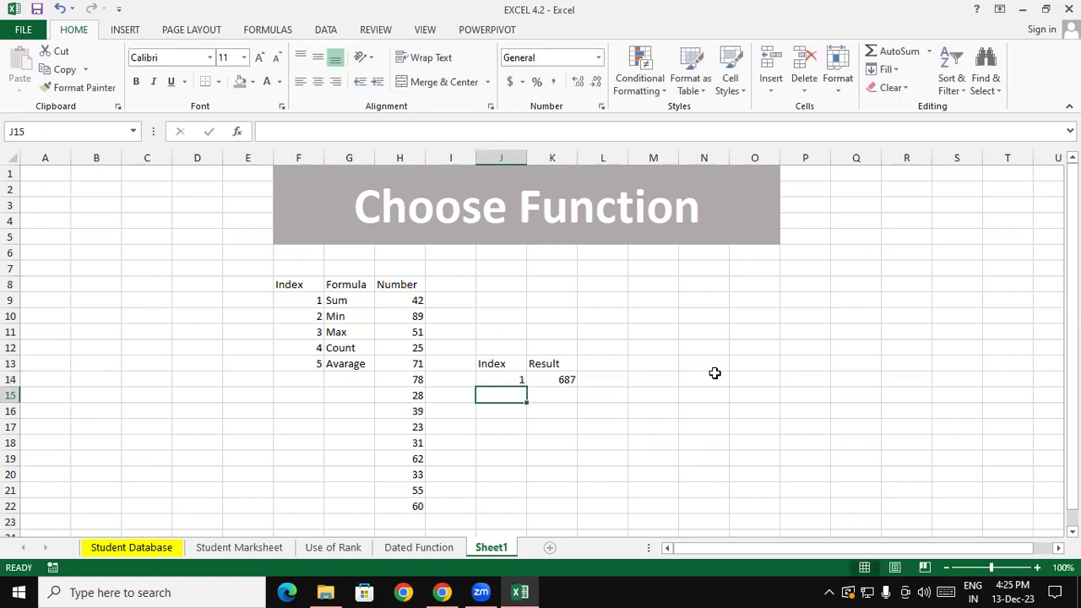
left_click(549, 379)
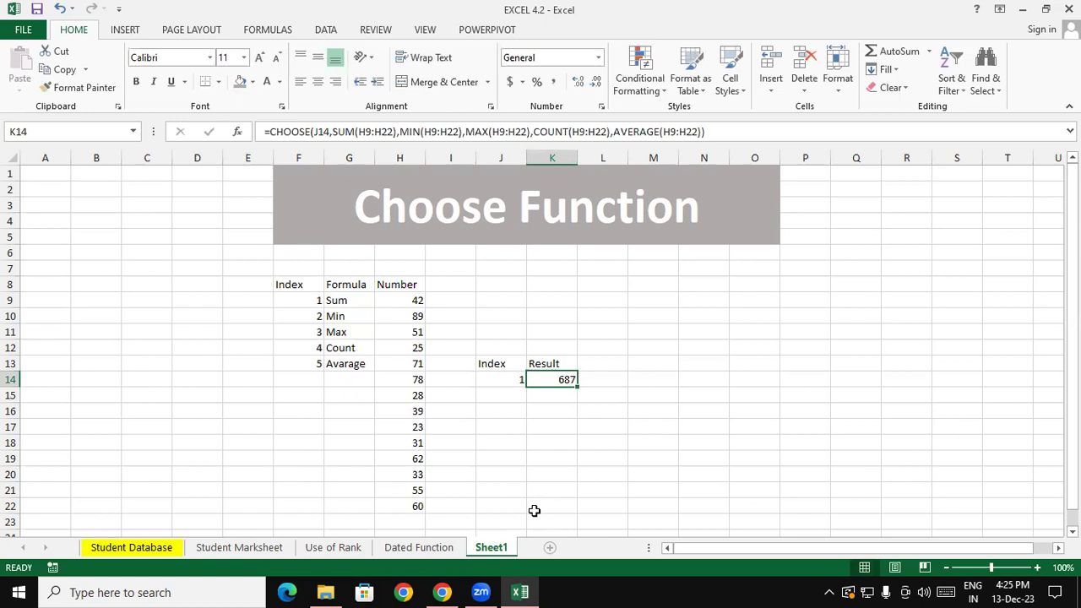
Set the index in J14 to 2 and check the result in K14
left_click(521, 381)
type("2")
key("Return")
left_click(535, 395)
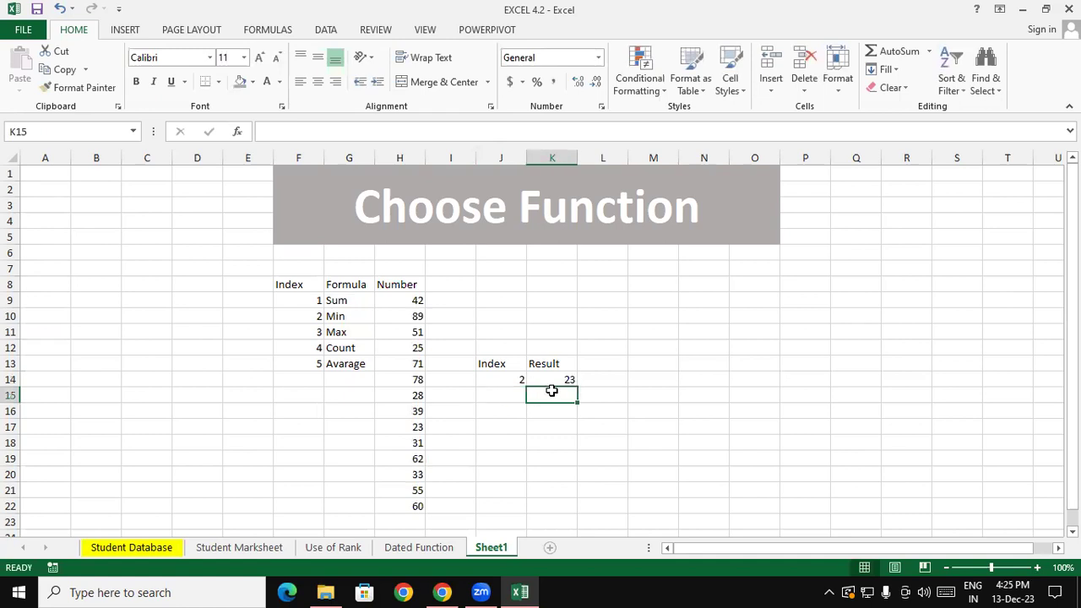
left_click(566, 376)
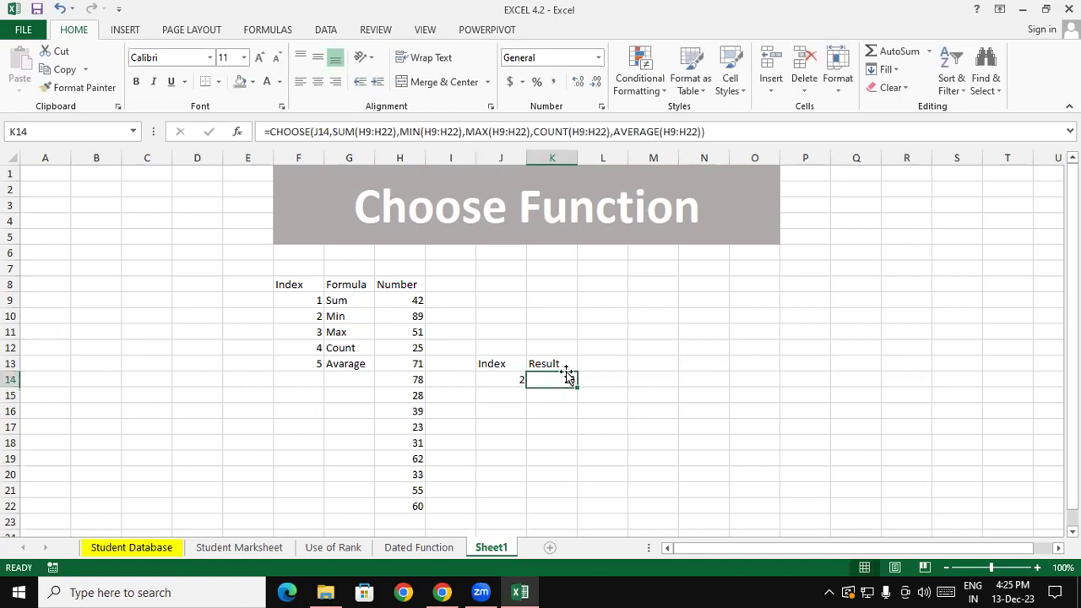
Set the index in J14 to 3 and check the result in K14
left_click(501, 378)
type("3")
key("Return")
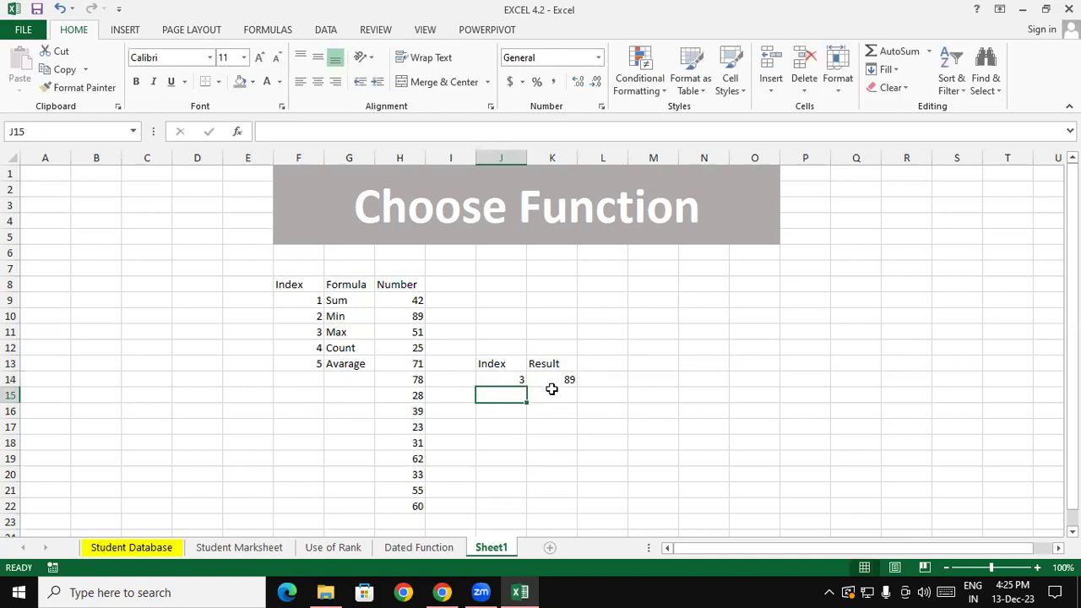
Set the index in J14 to 4 and check the result in K14 against the numbers in H9:H22
left_click(521, 379)
type("4")
key("Return")
left_click(549, 382)
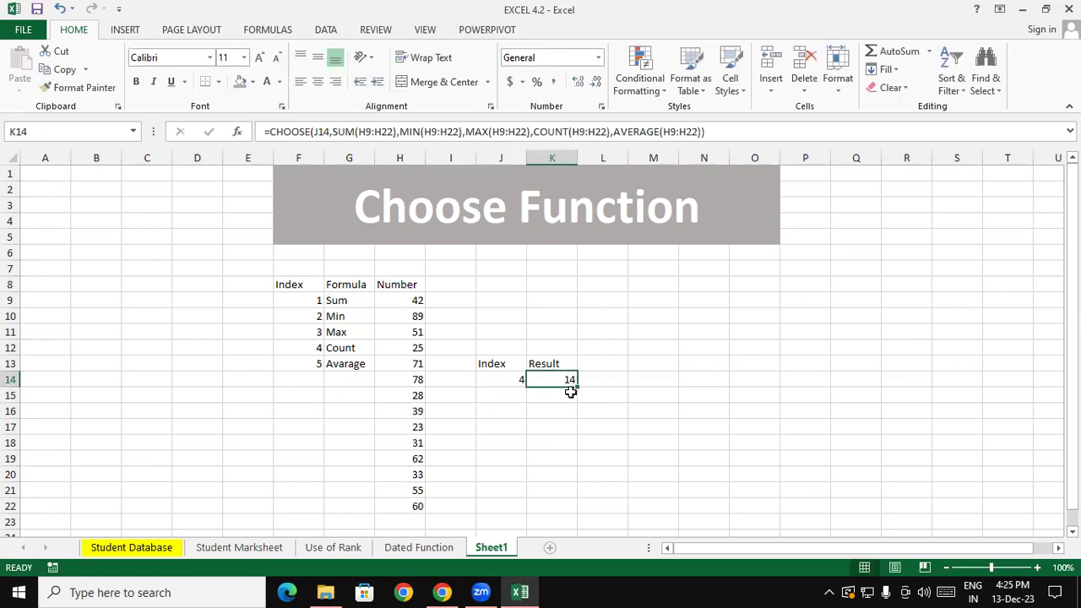
left_click(419, 301)
left_click_drag(417, 314, 410, 505)
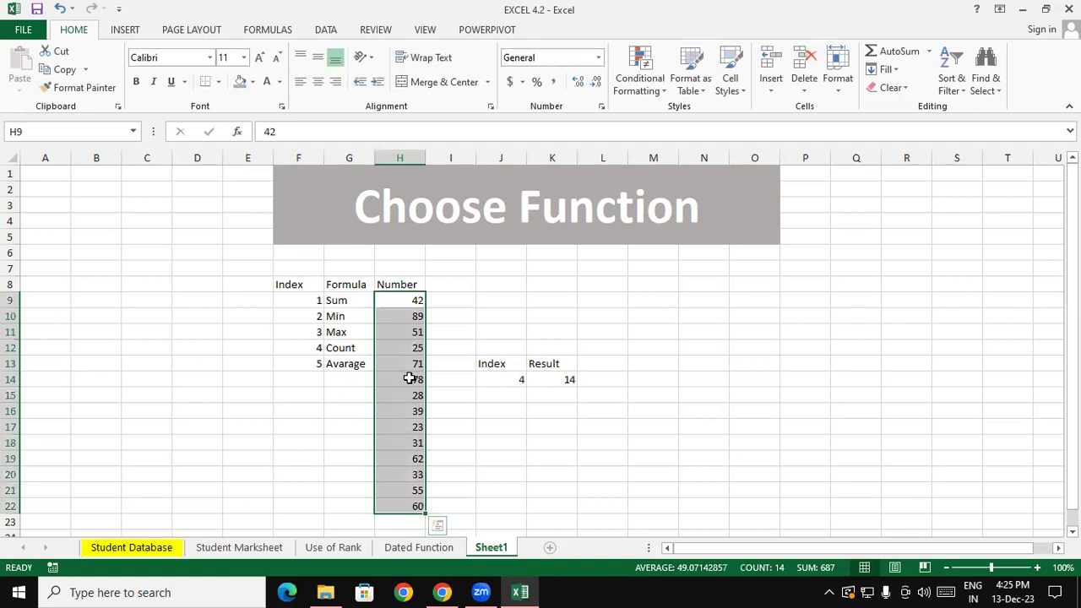
left_click(487, 427)
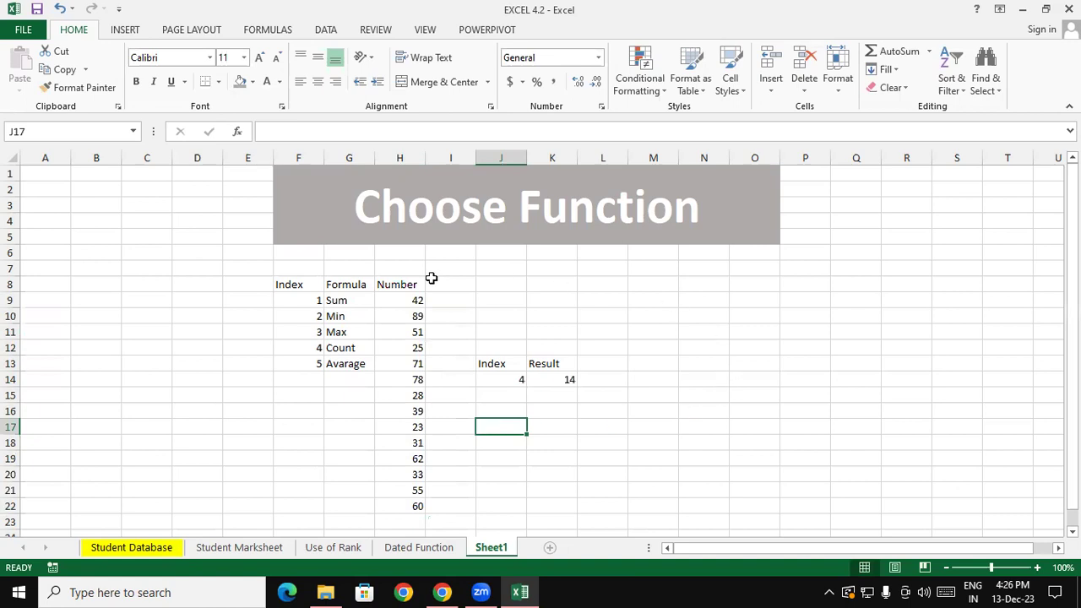
Copy the Index, Formula and Number headers from F8:H8 to N8:P8
left_click_drag(315, 282, 393, 288)
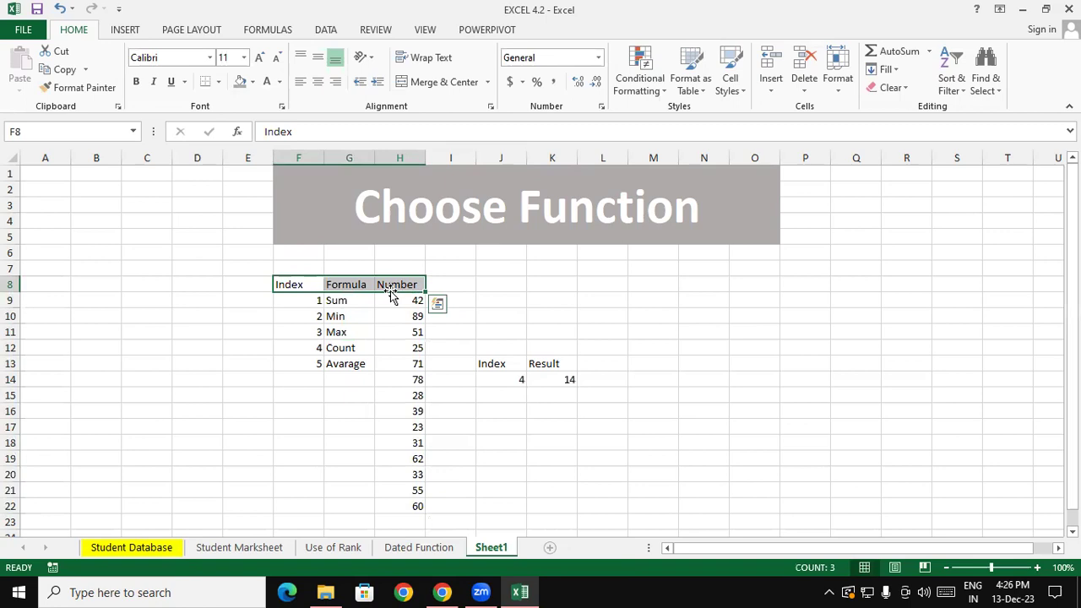
left_click_drag(393, 287, 796, 284)
left_click(714, 301)
left_click(760, 301)
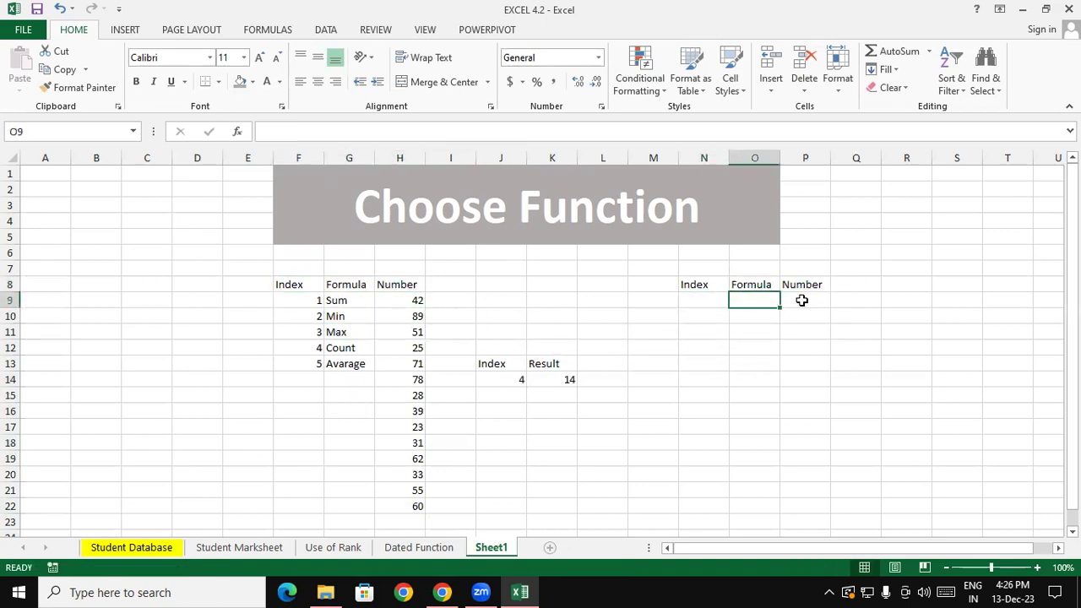
Move the copied Number header from P8 to R8
left_click(801, 301)
left_click_drag(707, 301, 799, 347)
left_click(787, 298)
left_click(795, 286)
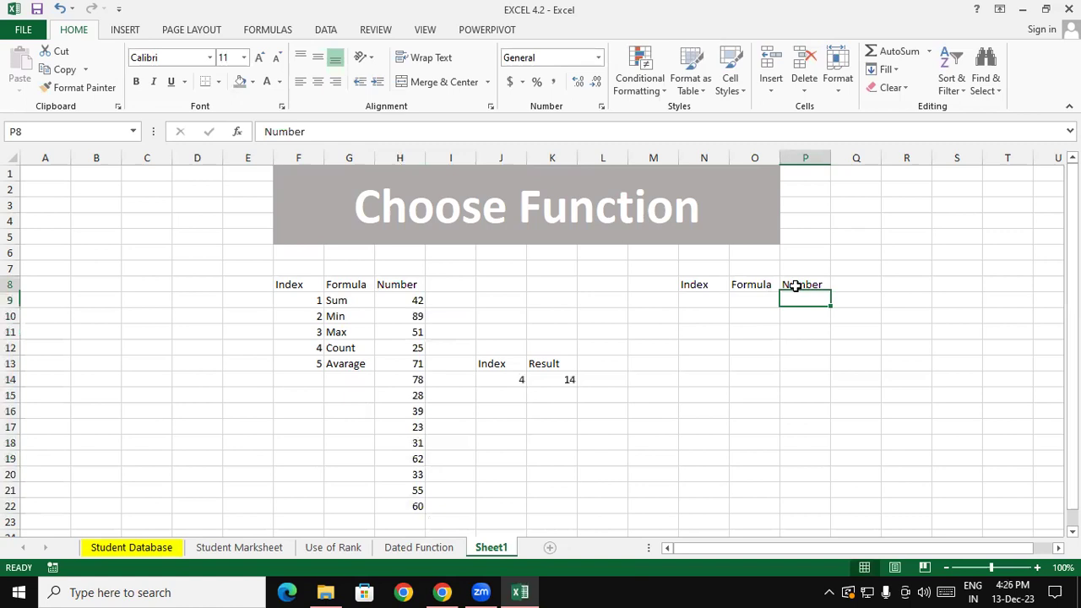
left_click_drag(802, 292, 907, 285)
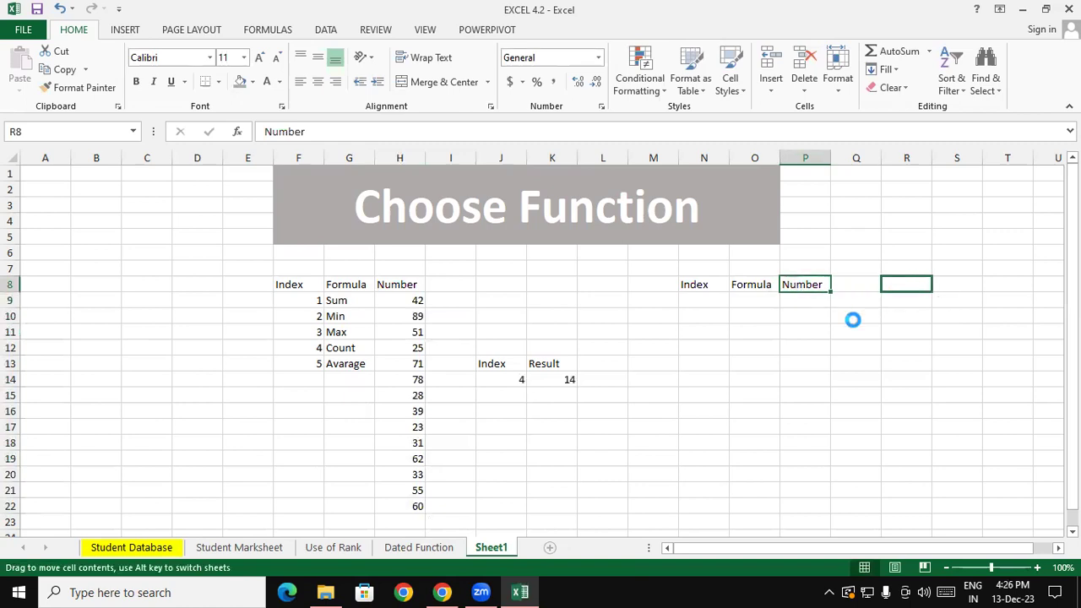
Enter the index numbers 1, 2, 3 and 4 in N9:N12 under the copied Index header
left_click(723, 299)
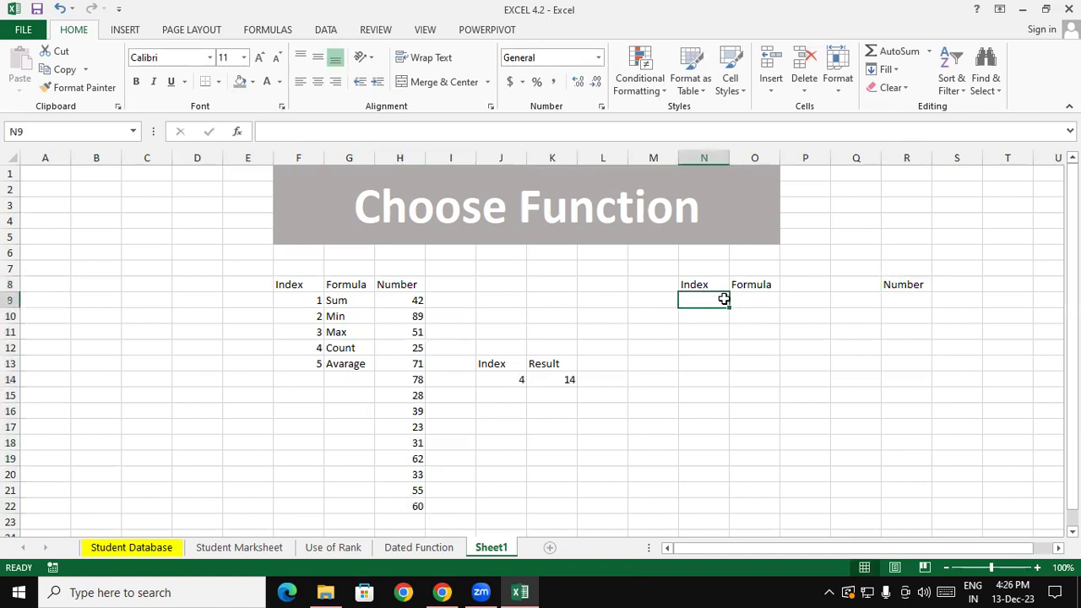
type("1")
key("Return")
type("2")
key("Return")
type("3")
key("Return")
type("4")
key("Return")
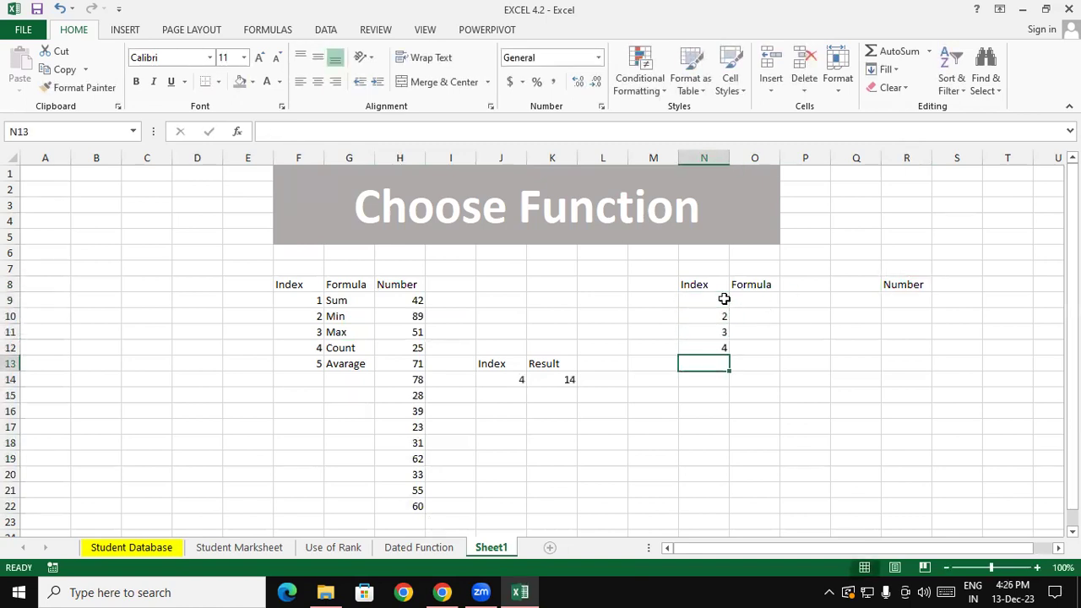
Enter the operators +, -, * and / in O9:O12 under the copied Formula header
left_click(747, 300)
type("+")
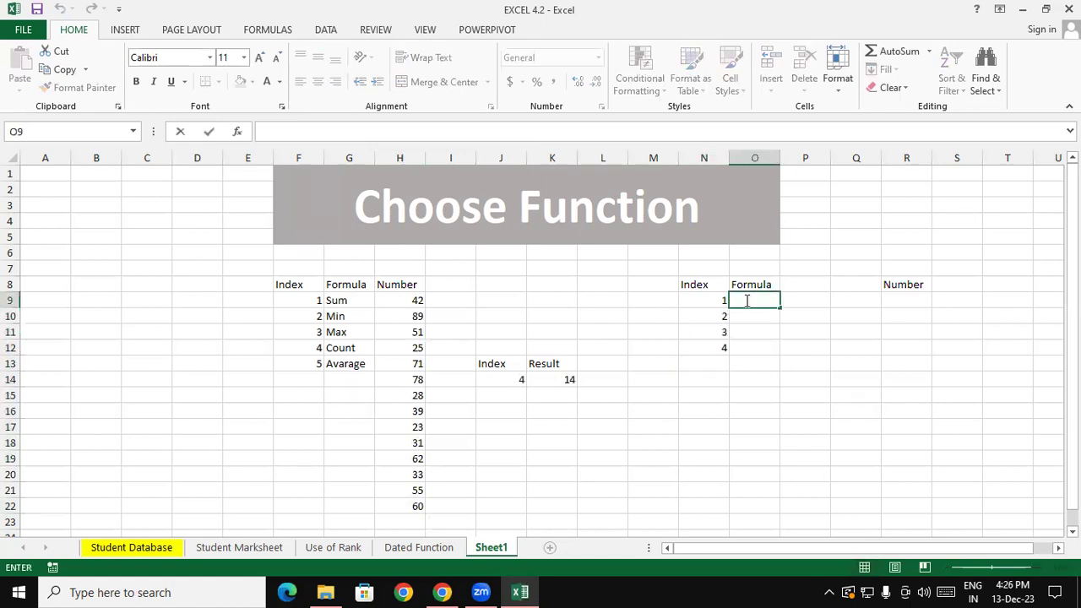
key("Return")
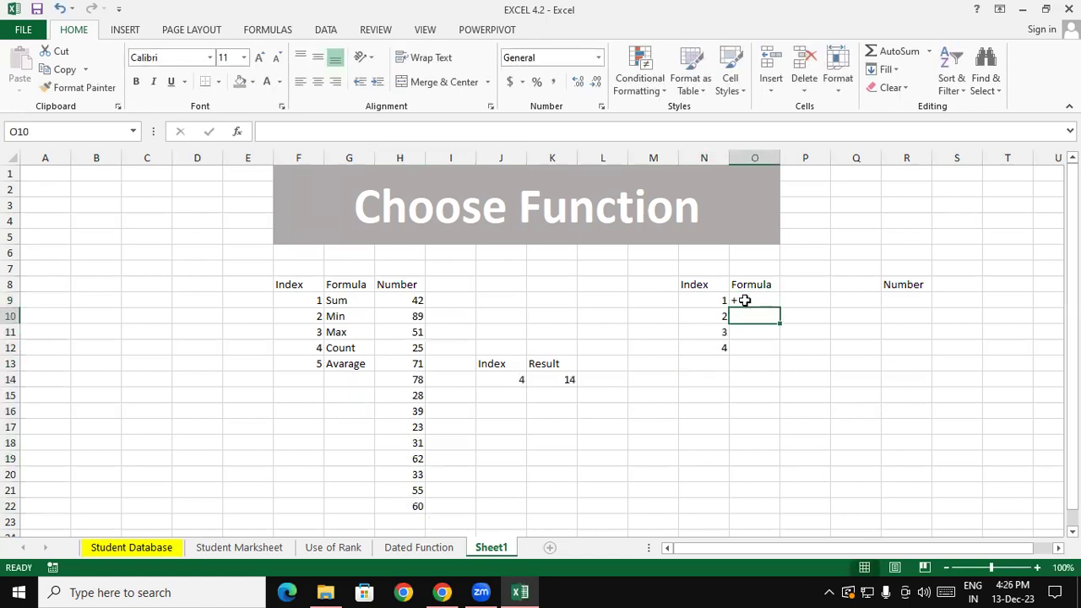
type("-")
key("Return")
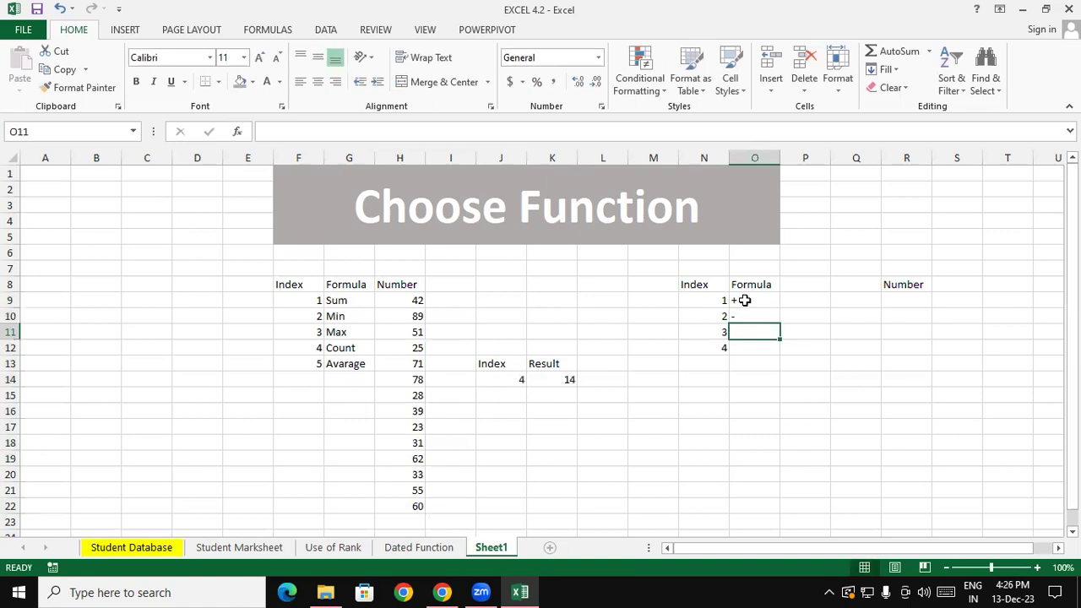
type("*")
key("Return")
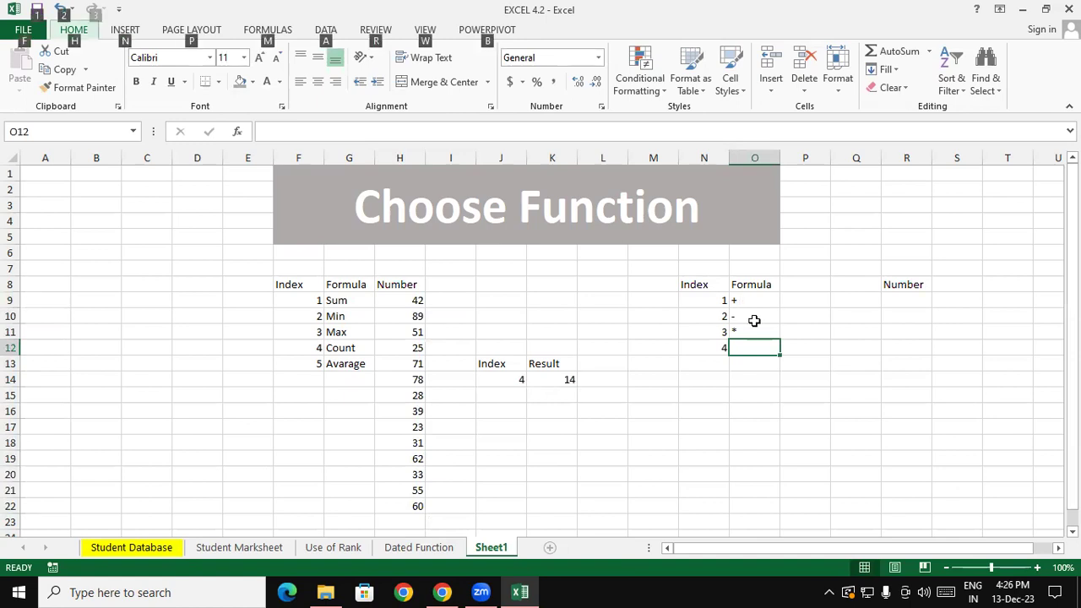
type("/")
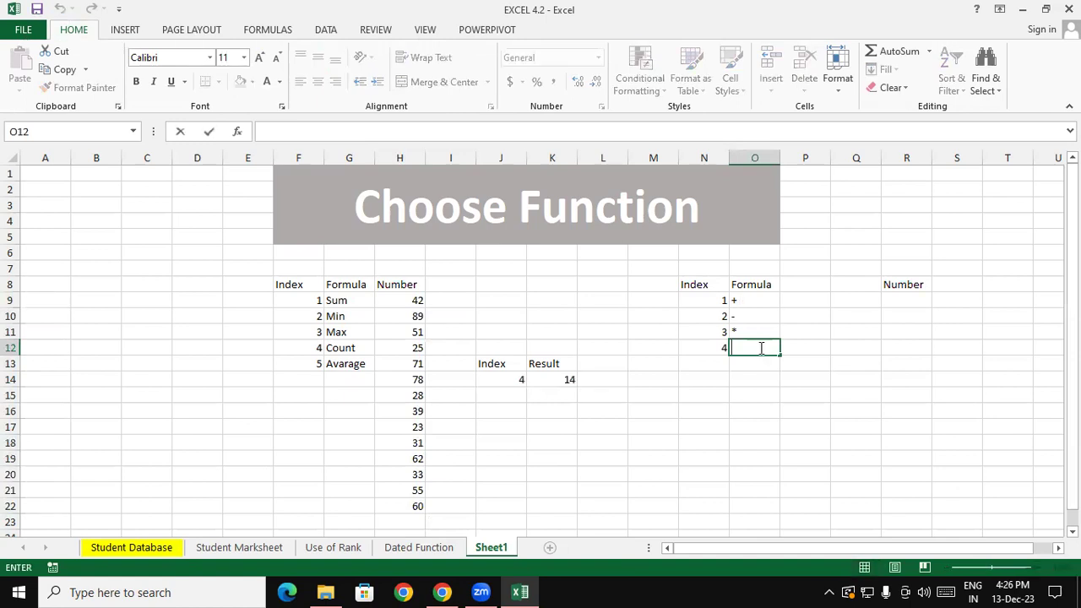
key("Return")
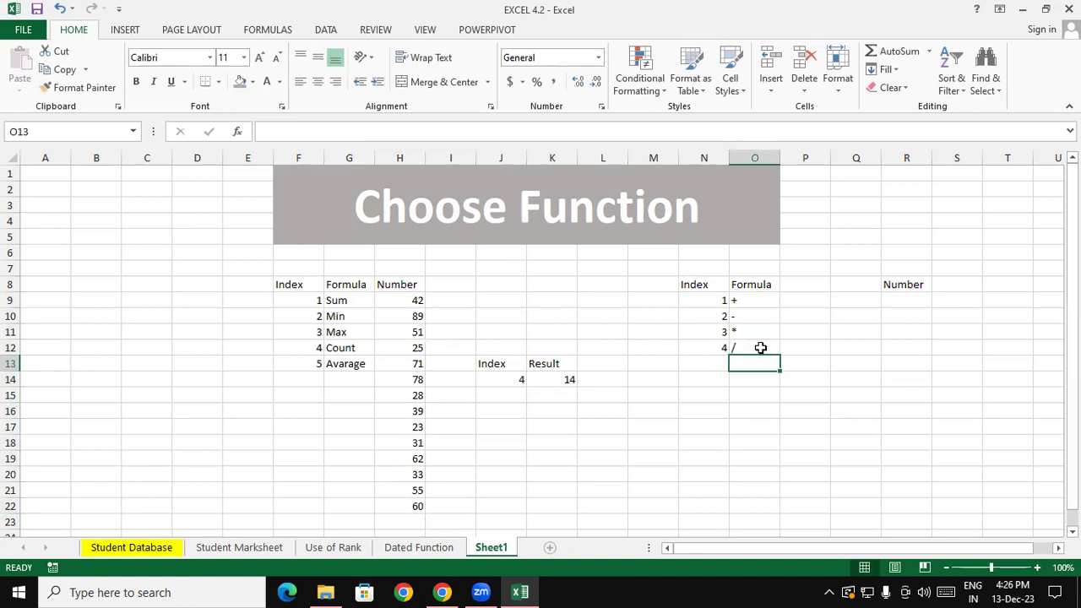
Enter the two operands, 80 in Q9 and 40 in R9
left_click(858, 302)
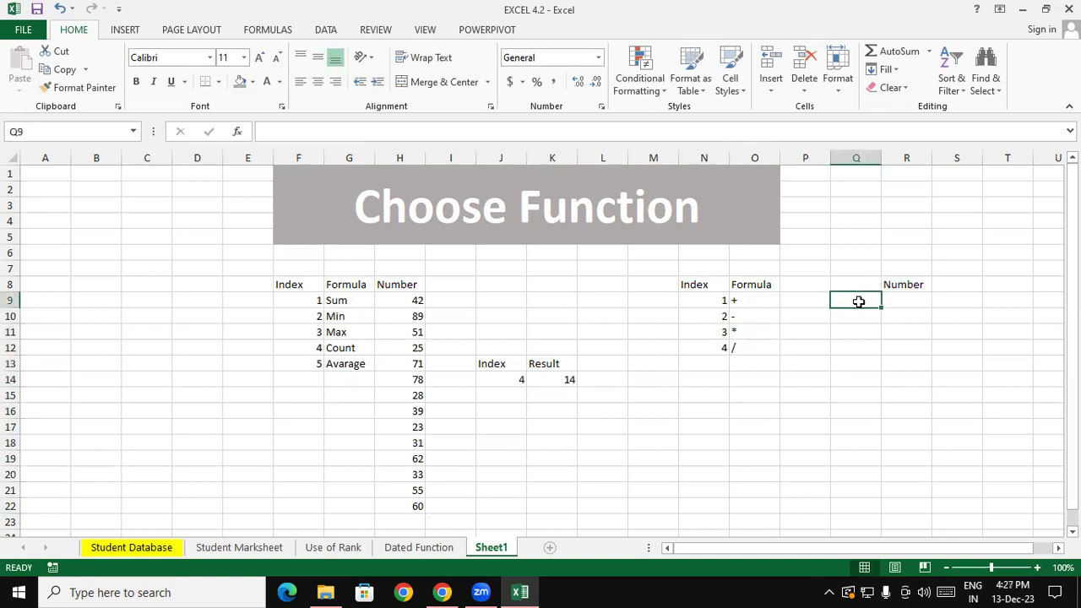
type("80")
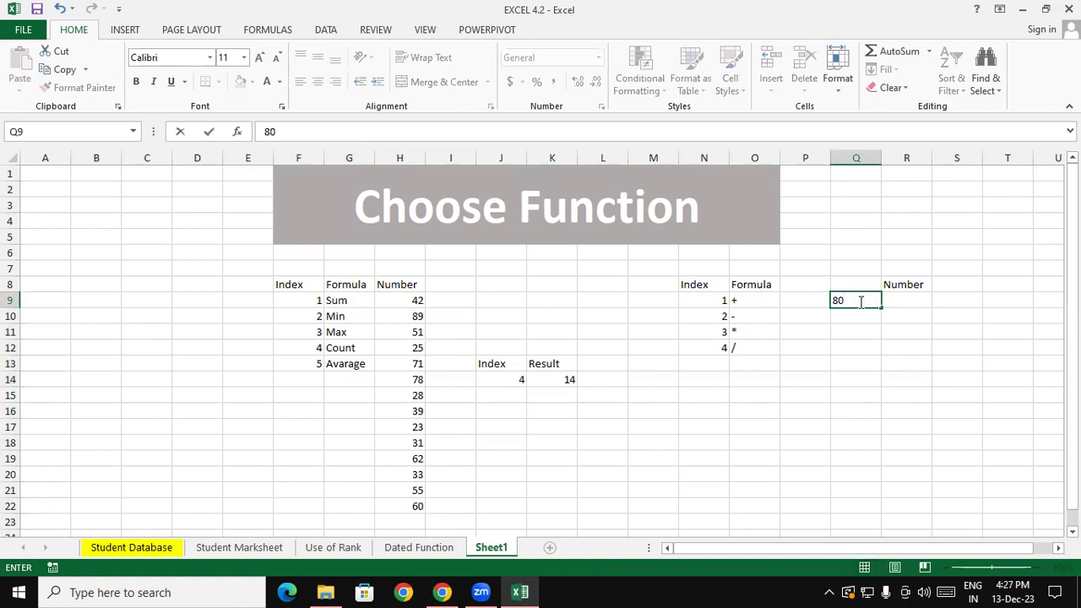
key("Tab")
type("40")
key("Return")
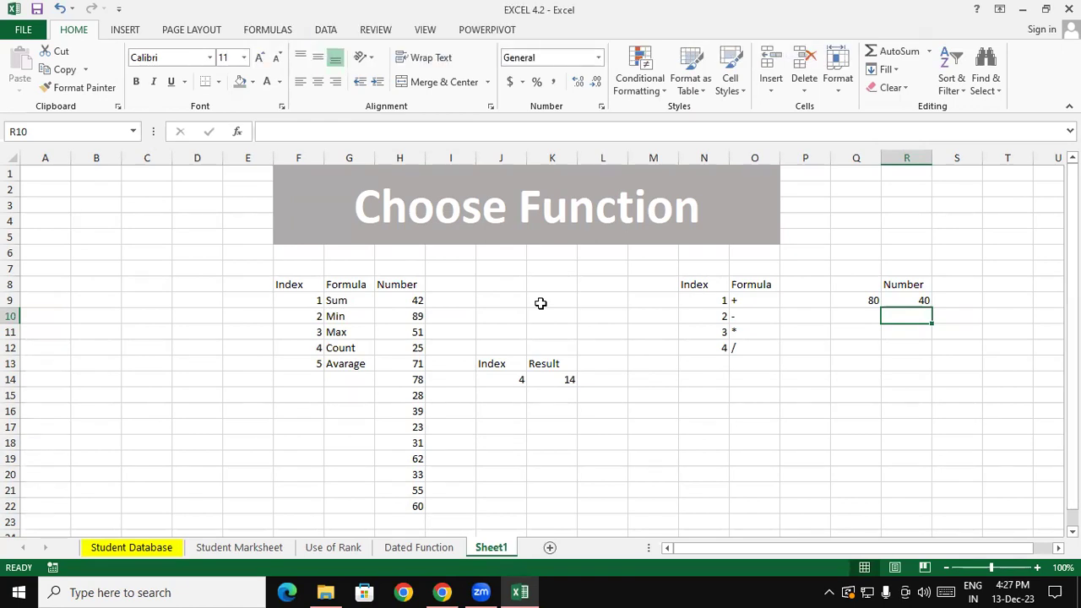
Label the two operands x in Q10 and y in R10
left_click(866, 311)
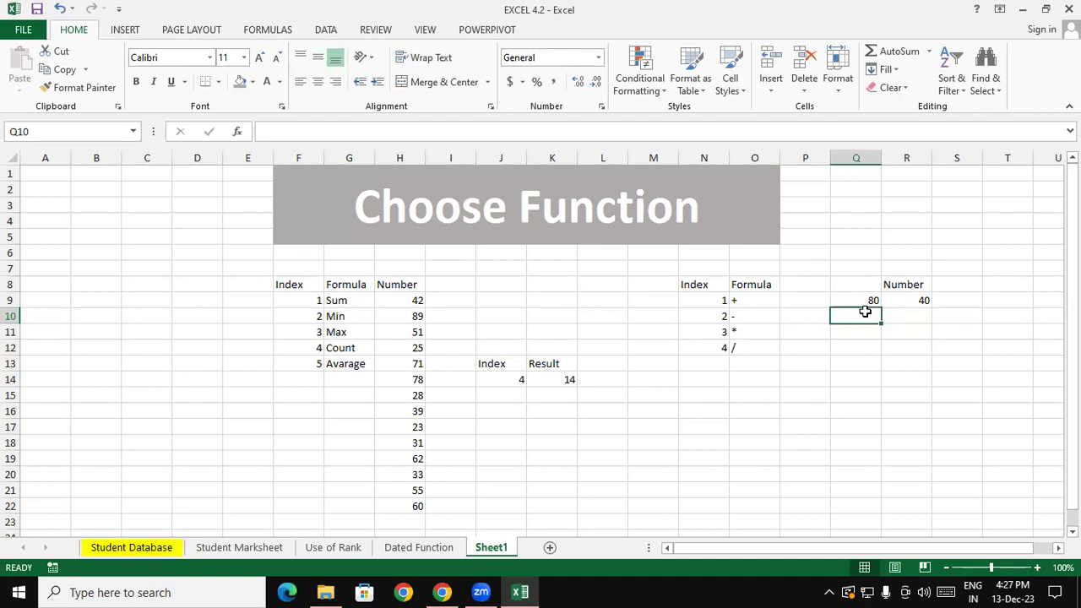
type("x")
left_click(910, 315)
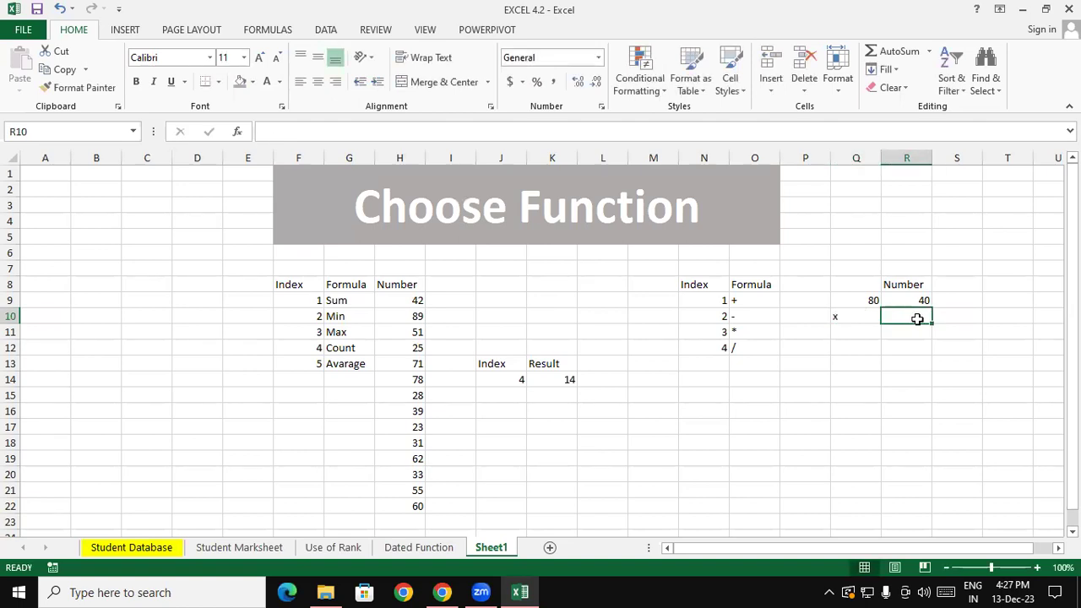
type("y")
key("Return")
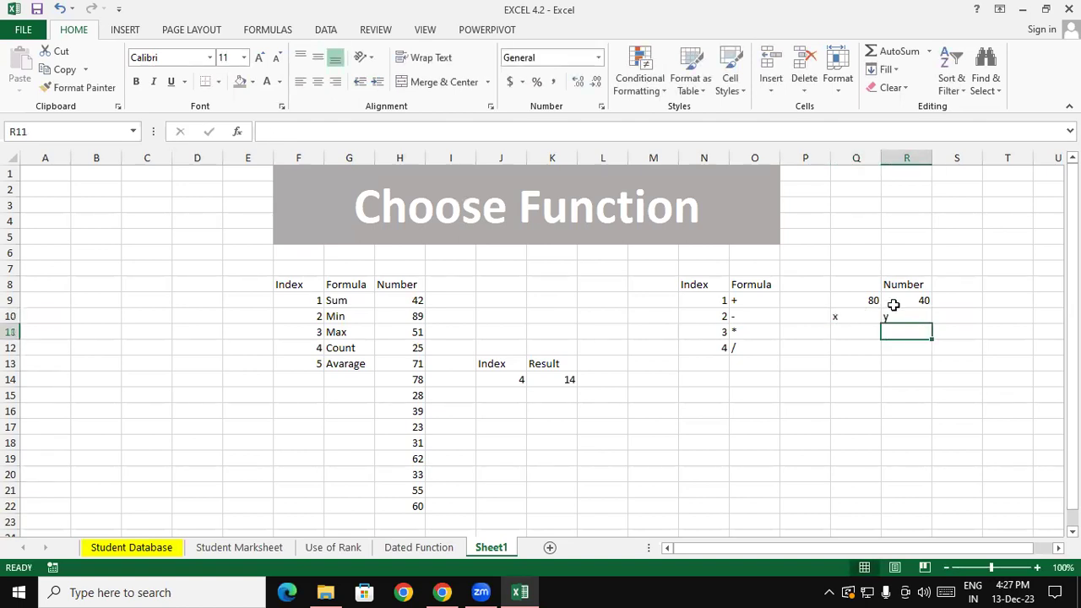
Apply all borders to the operand table in Q8:R10
left_click_drag(855, 287, 908, 317)
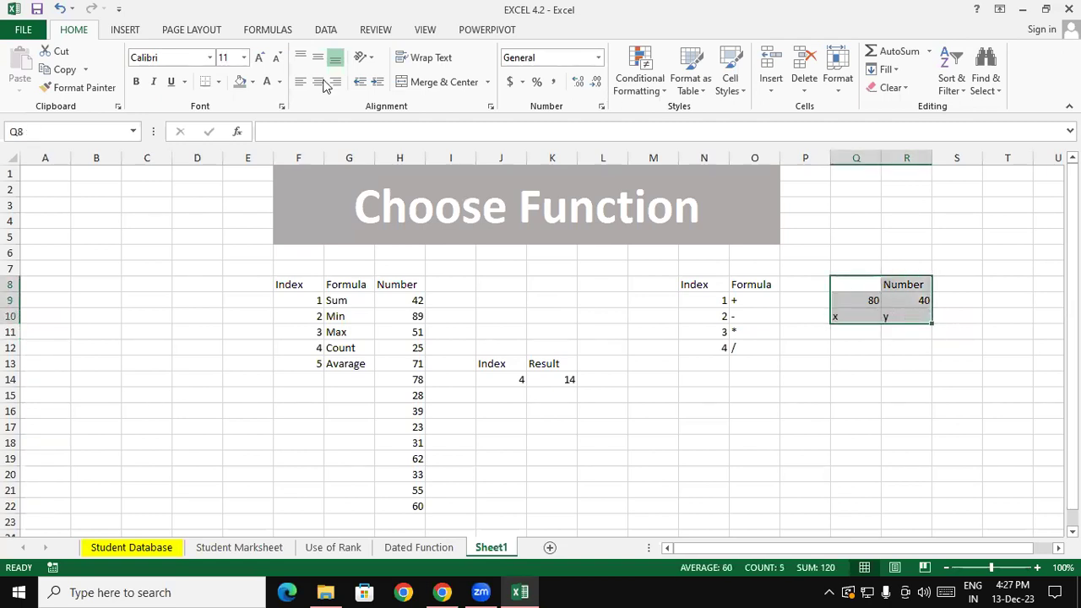
left_click(224, 84)
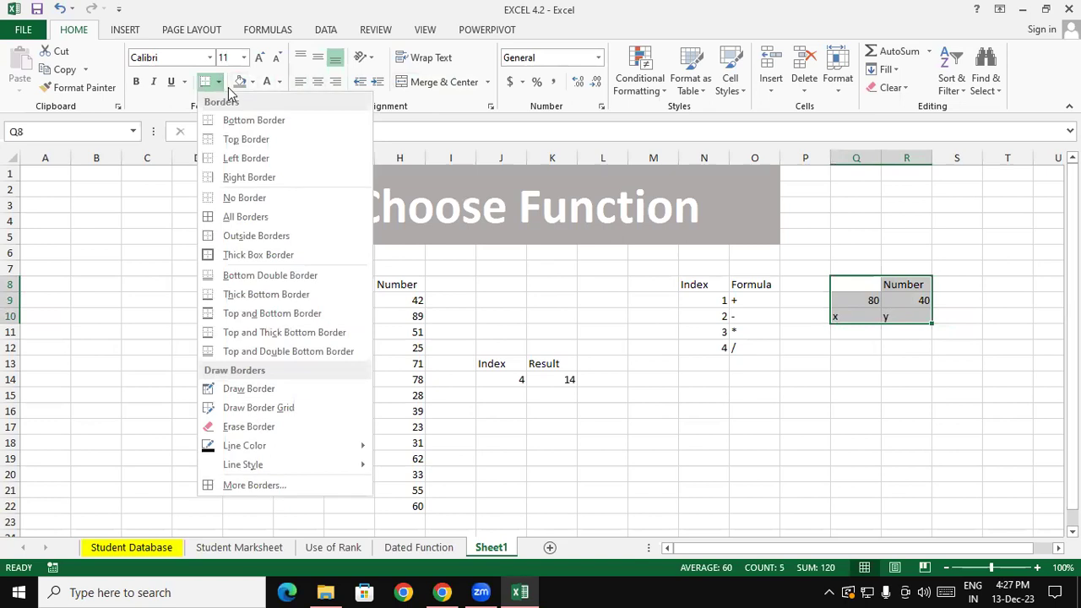
left_click(233, 216)
left_click(818, 398)
Merge and center the Number header across Q8:R8
left_click_drag(857, 285, 893, 284)
left_click(445, 82)
left_click(856, 363)
left_click(873, 413)
Right-align the x and y labels in Q10:R10
left_click_drag(861, 318, 887, 316)
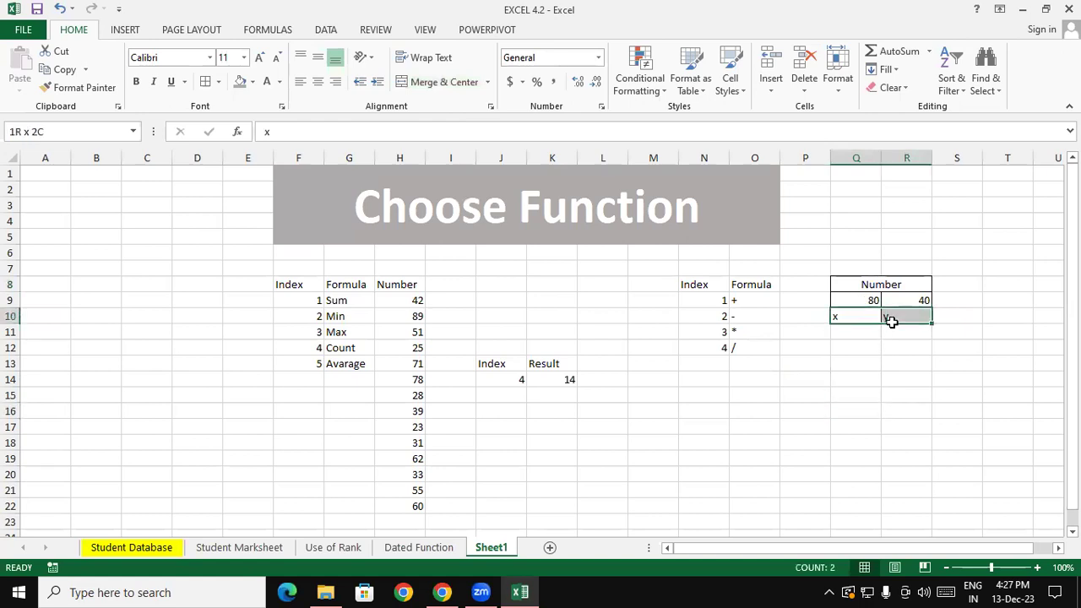
left_click(336, 81)
left_click(730, 433)
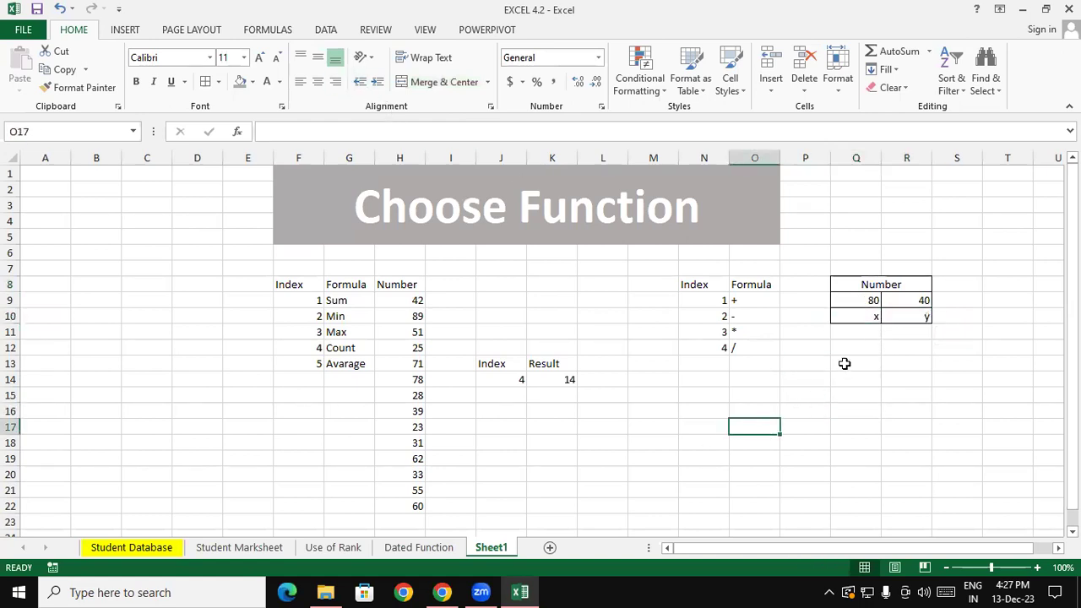
left_click(863, 302)
left_click(922, 315)
left_click_drag(922, 315, 917, 296)
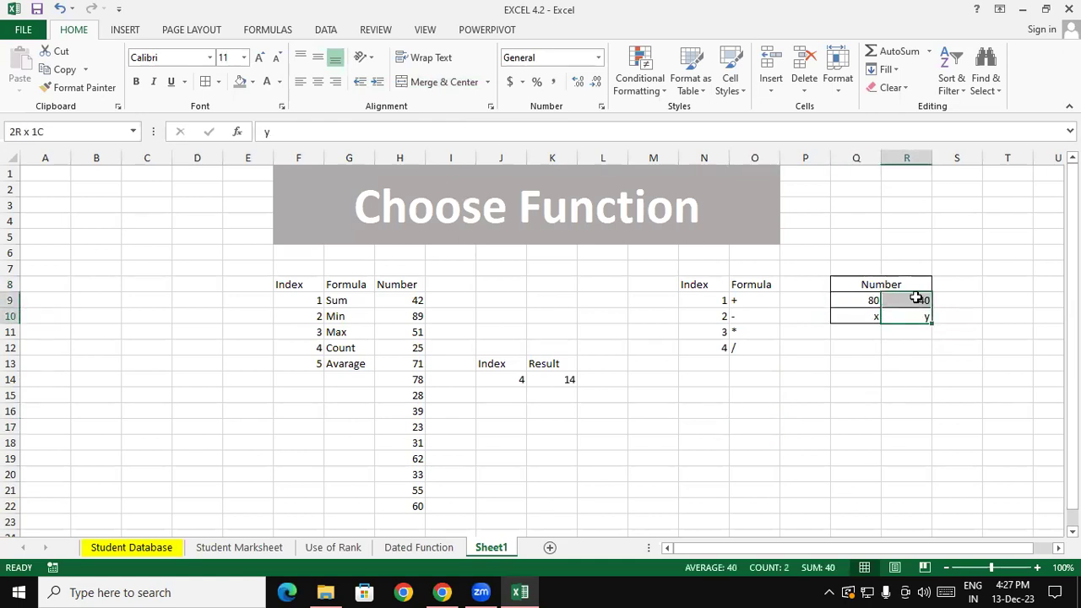
left_click(712, 412)
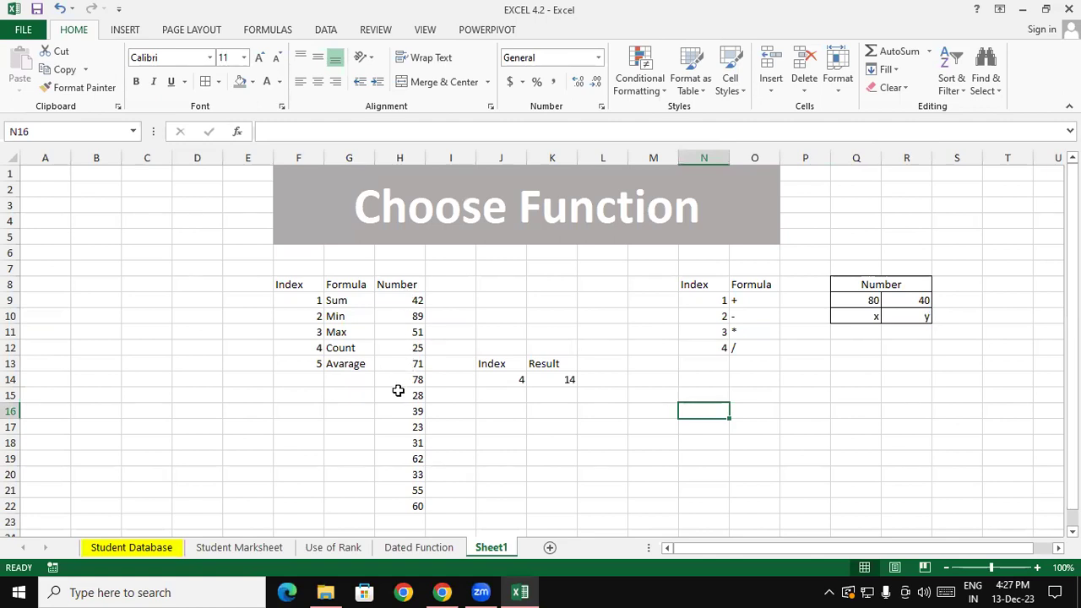
left_click(804, 365)
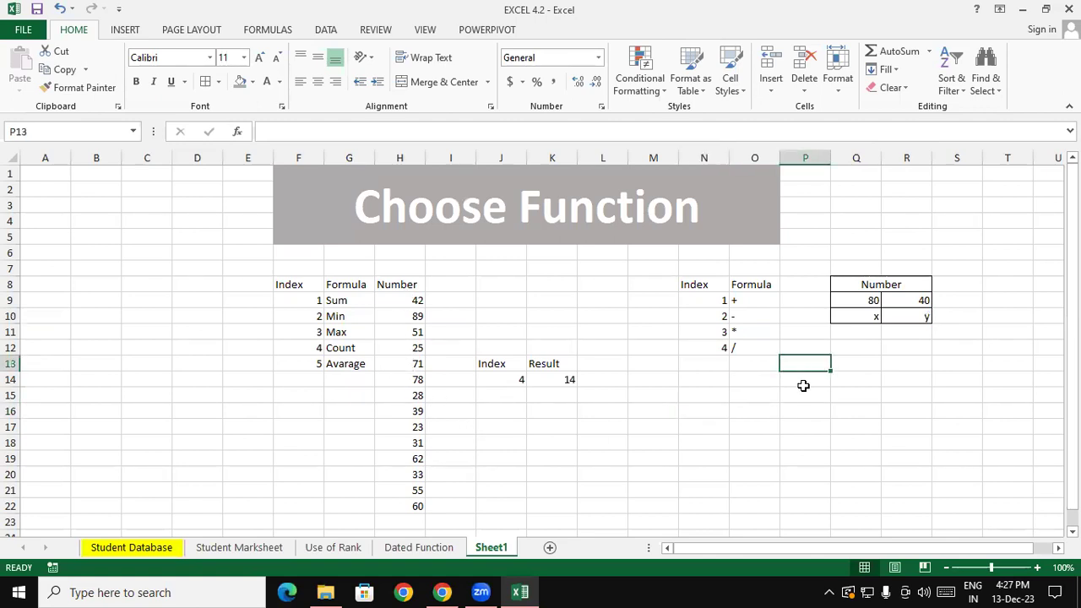
left_click(752, 395)
Apply all borders to the Index and Result table in J13:K14, and copy its two headers to P14:Q14
left_click_drag(493, 365, 553, 381)
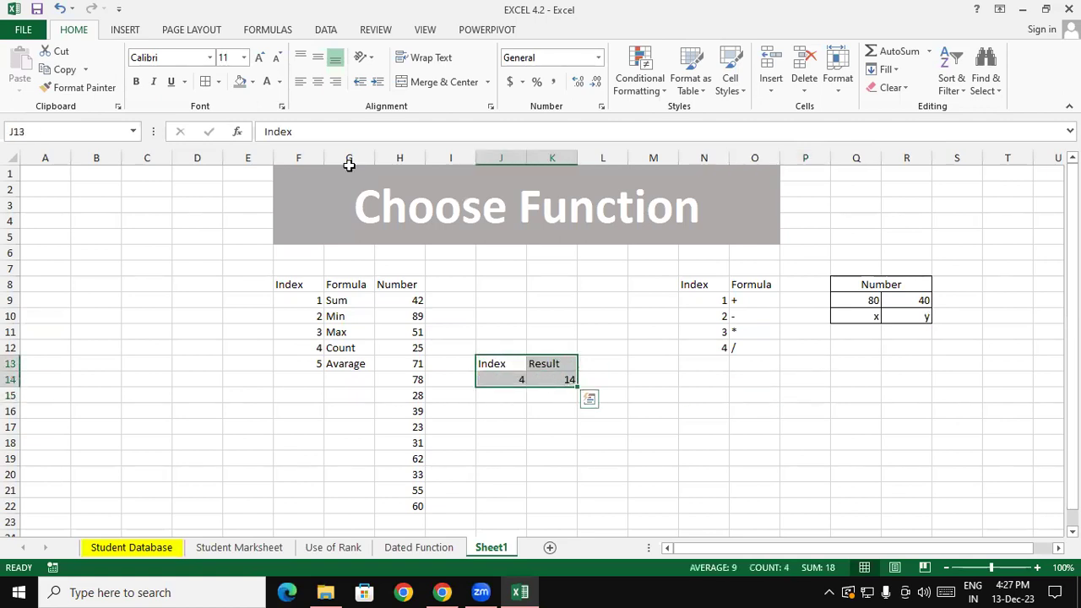
left_click(450, 443)
left_click_drag(492, 363, 873, 387)
Enter 1 as the index value in P15, under the second example's Index header
left_click(816, 392)
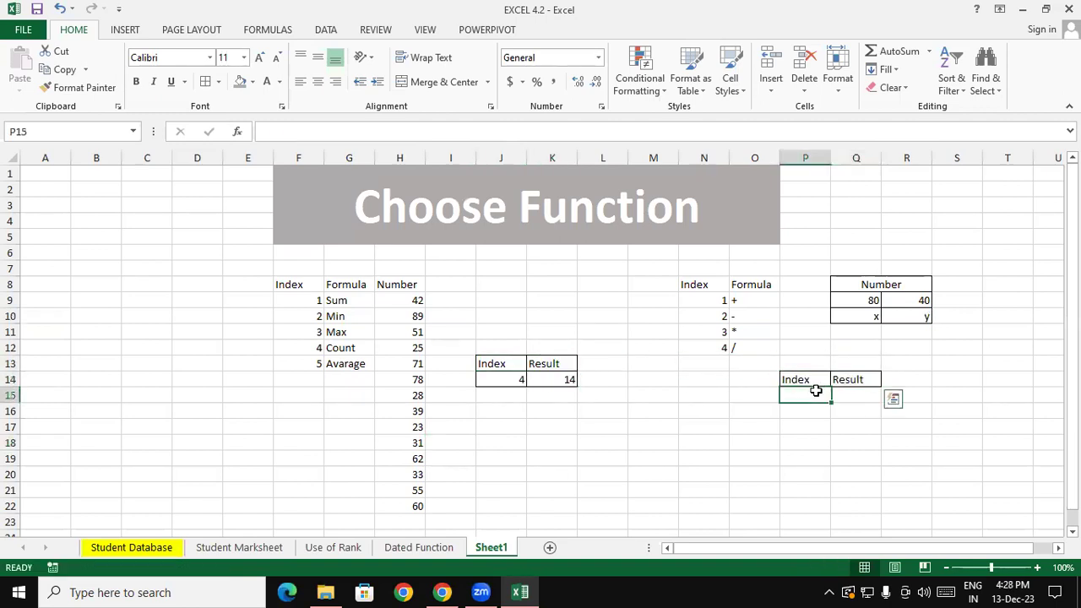
type("1")
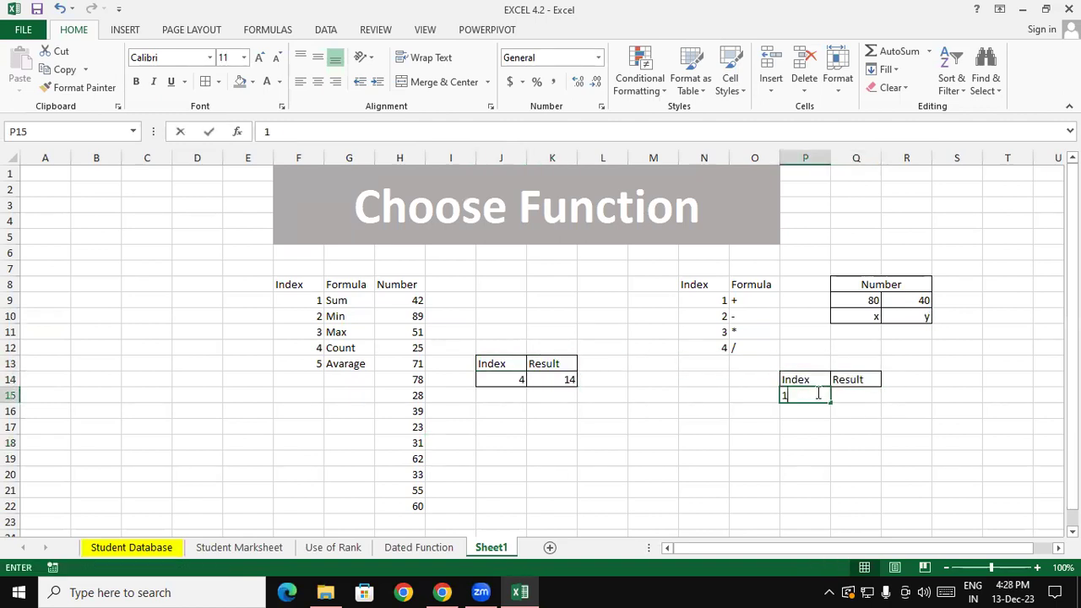
key("Tab")
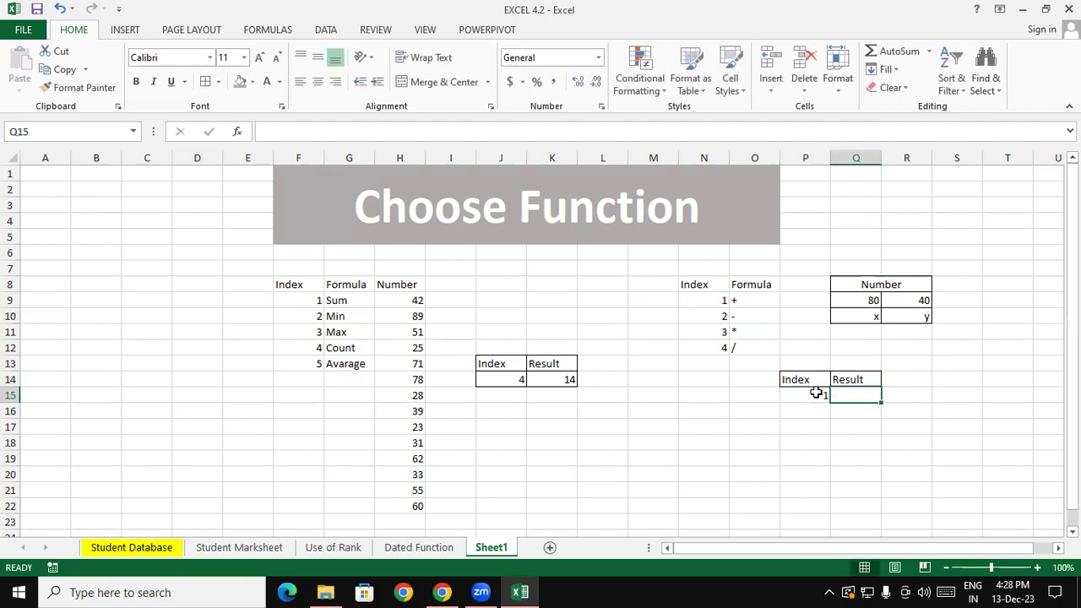
Start a CHOOSE formula in Q15 with P15 as the index number and (Q9+R9) as the first value
type("=choo")
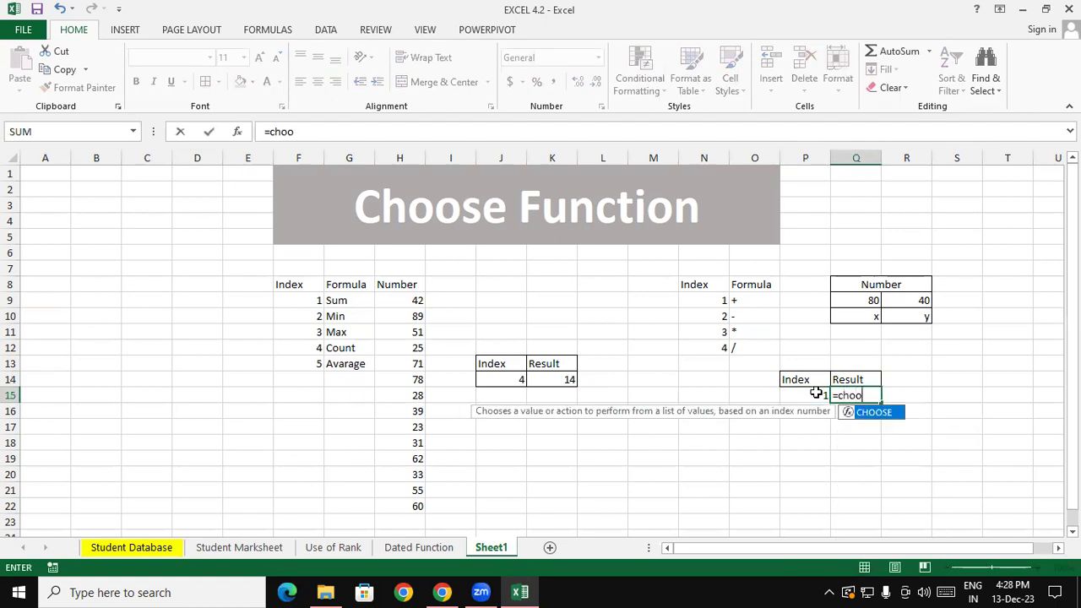
key("Tab")
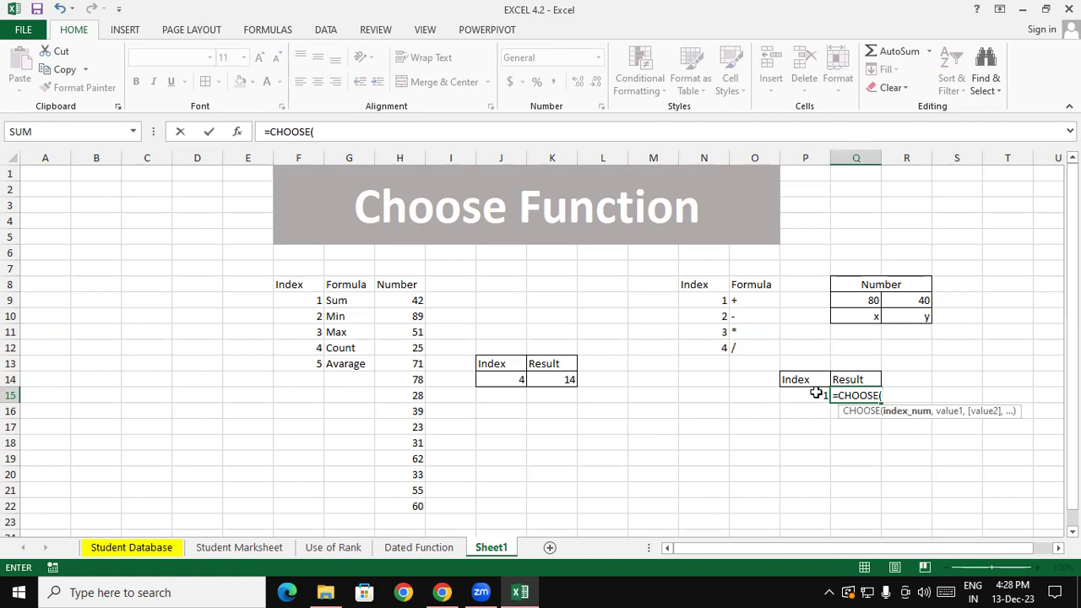
left_click(816, 393)
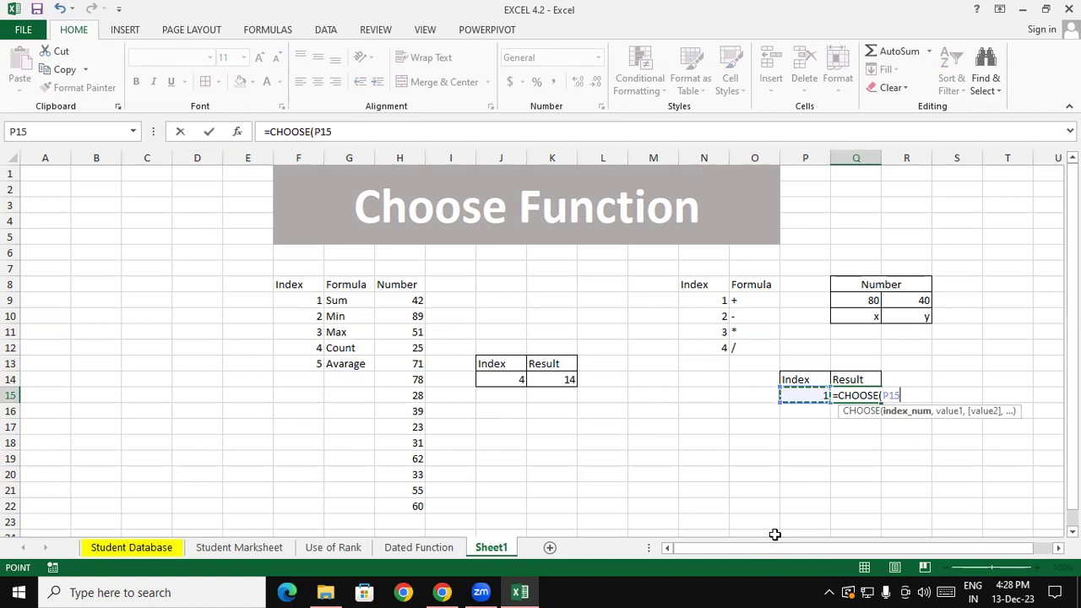
type(",")
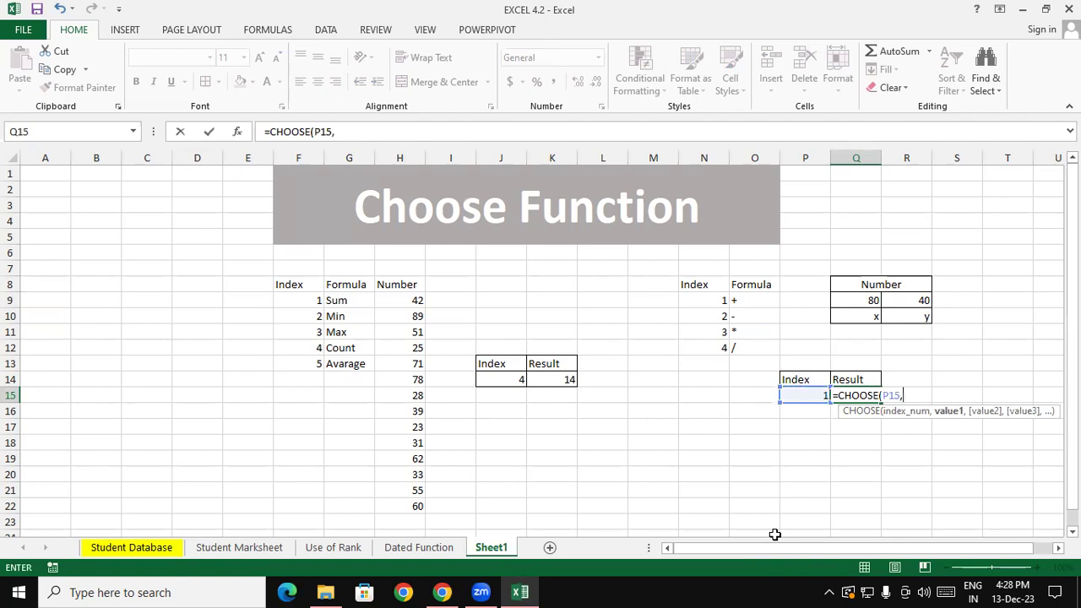
type("(")
left_click(841, 298)
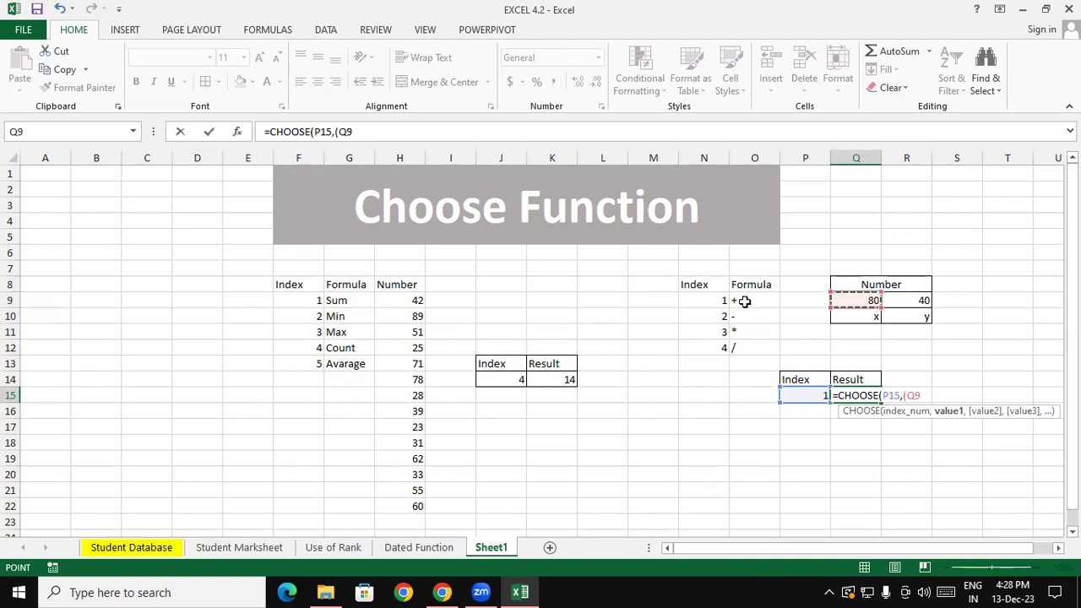
type("+")
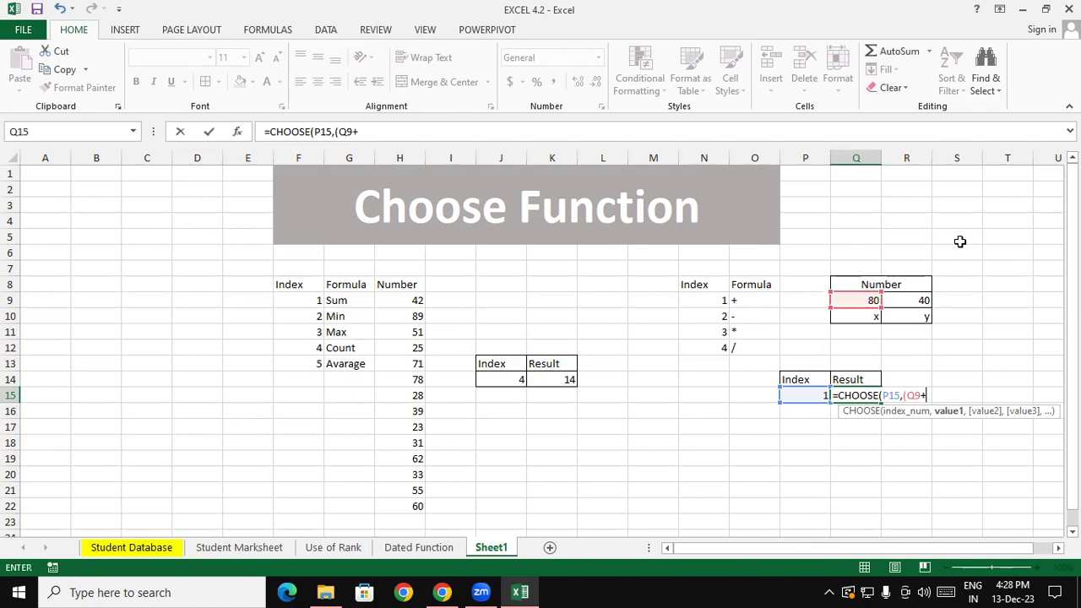
left_click(920, 300)
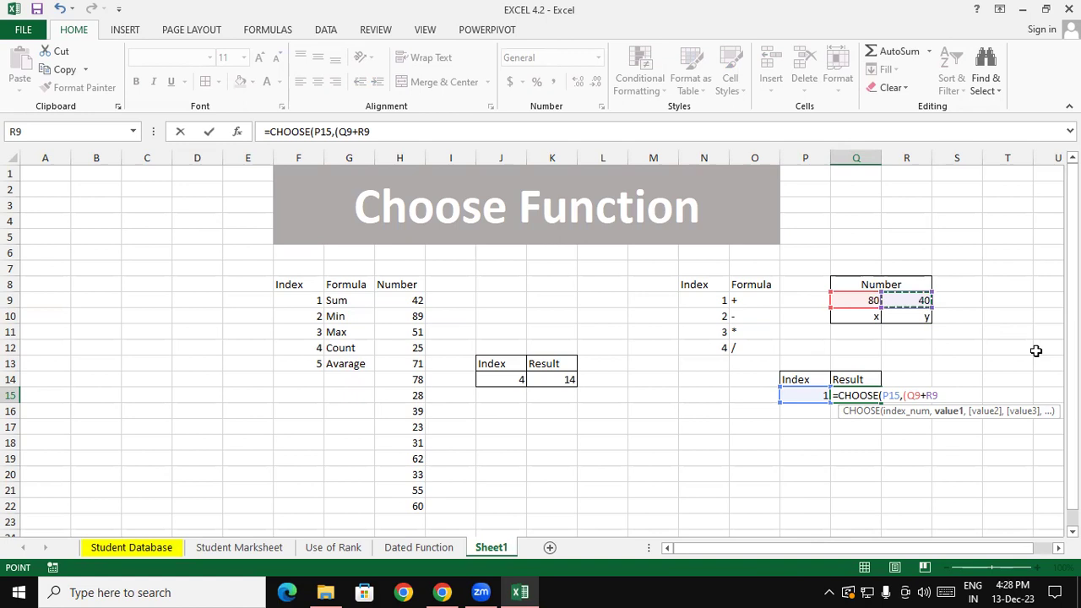
type("),")
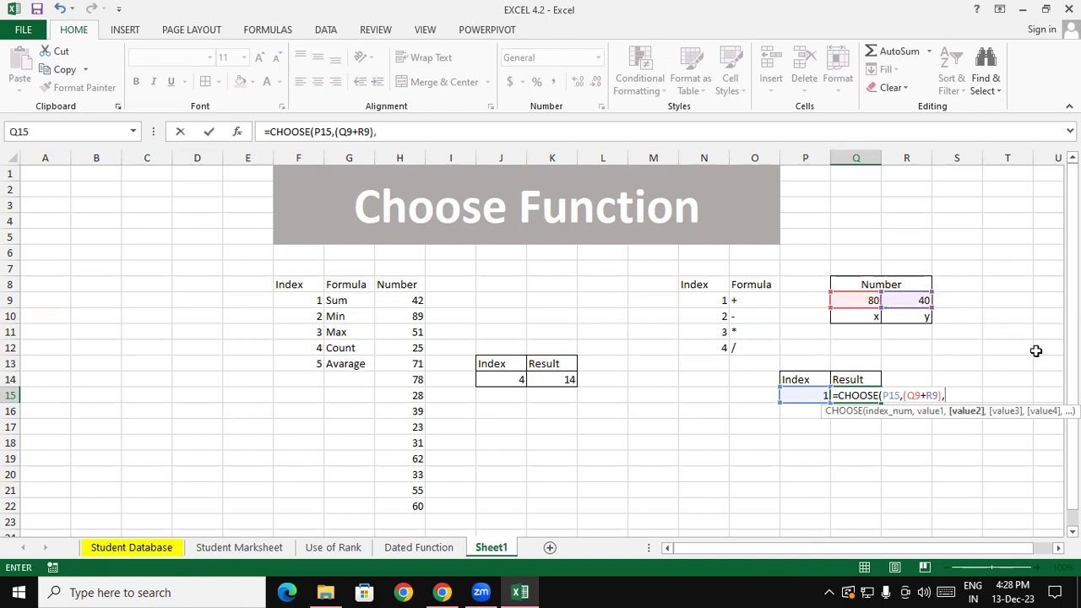
Add (Q9-R9) as the second value of the CHOOSE formula in Q15
type("(")
left_click(871, 300)
type("-")
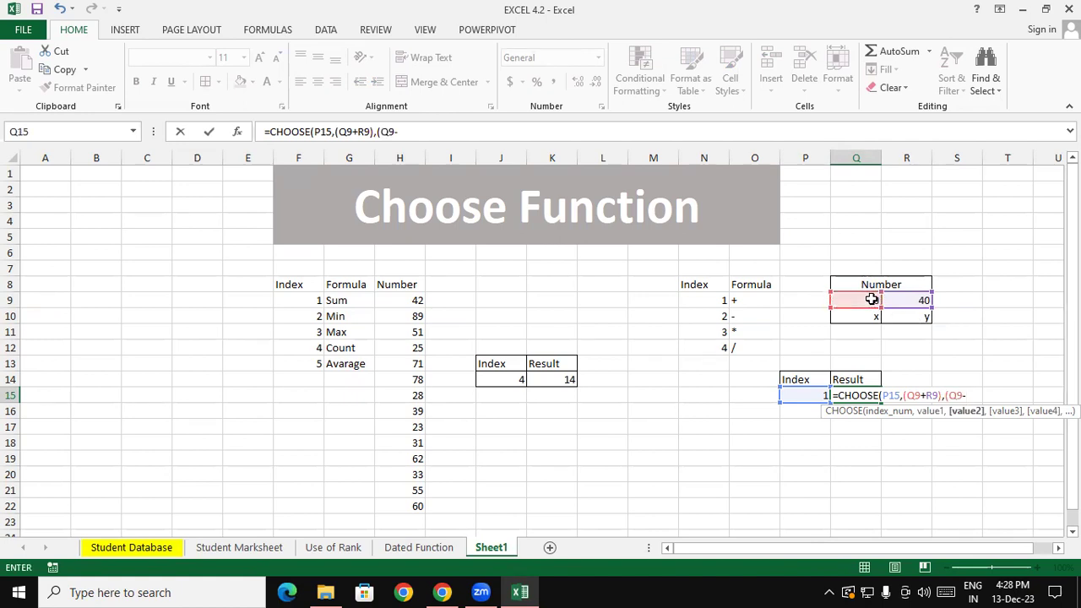
left_click(902, 299)
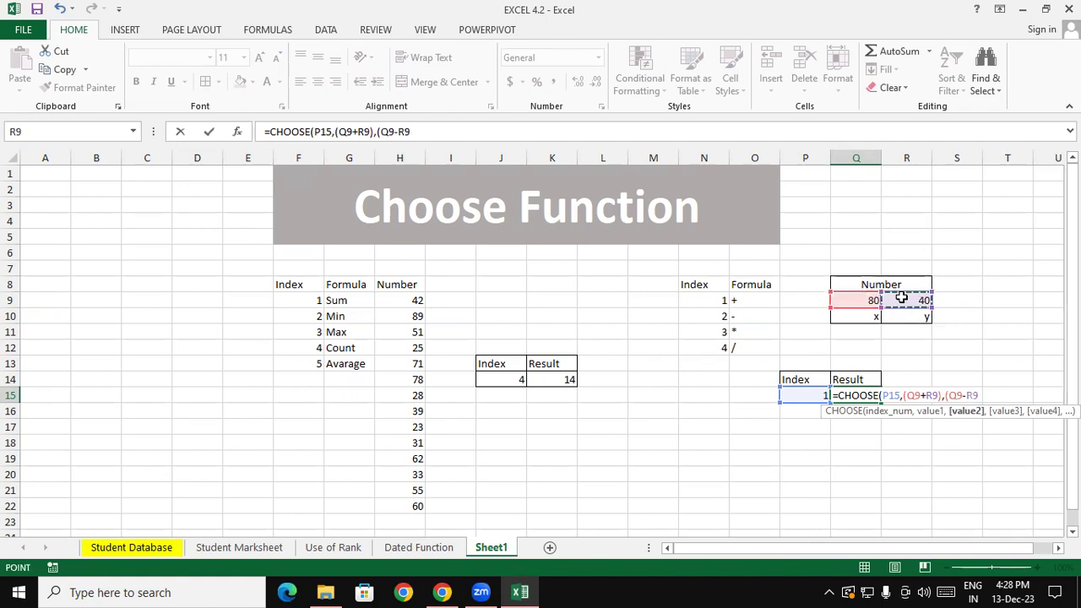
type("),")
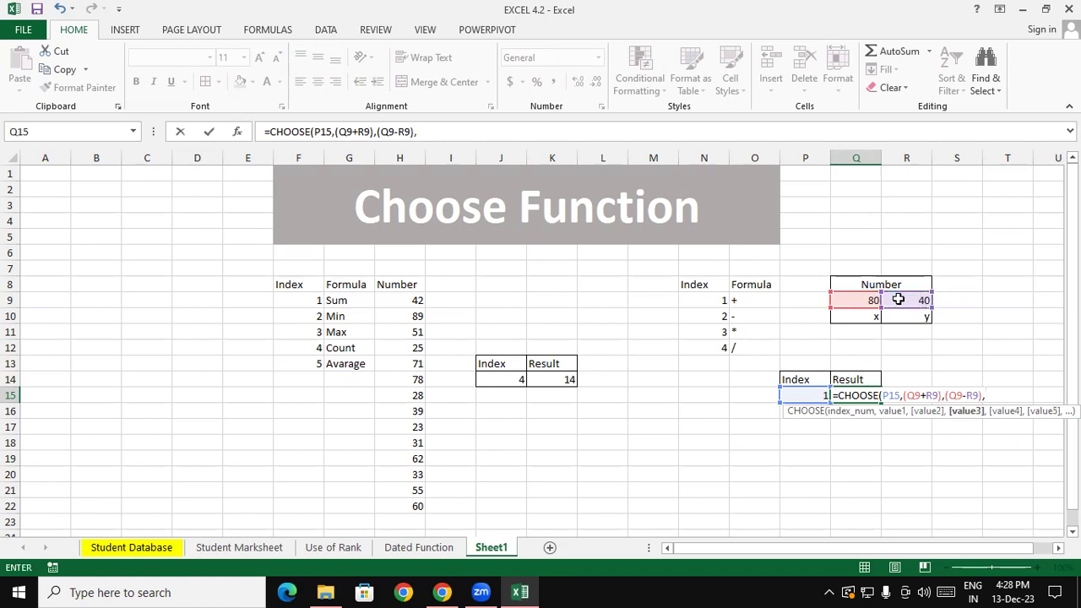
Add Q9*R9 in parentheses as the third value of the CHOOSE formula
type("(")
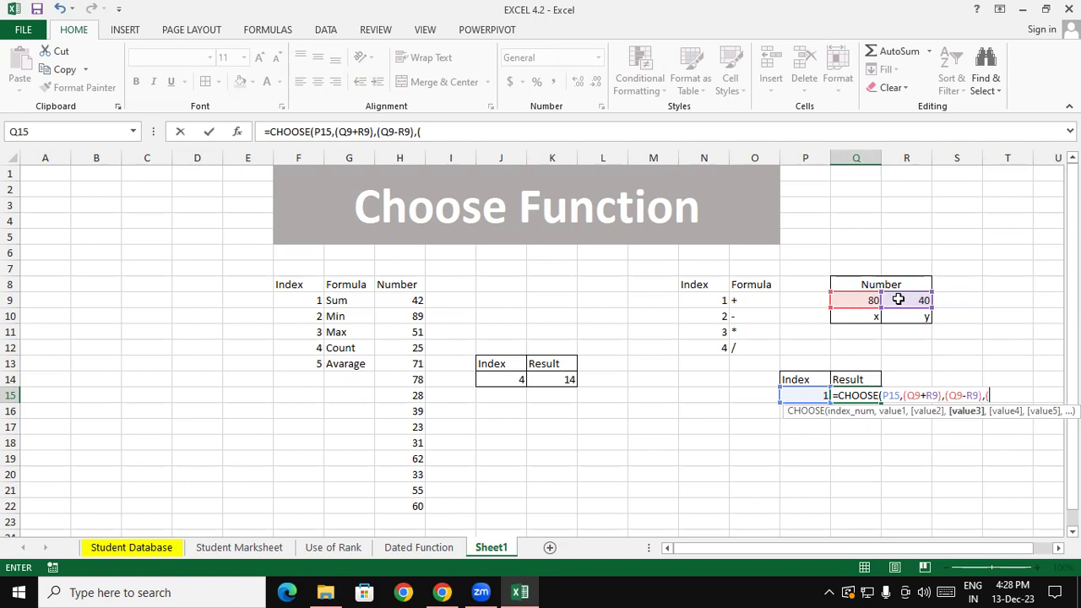
left_click(853, 298)
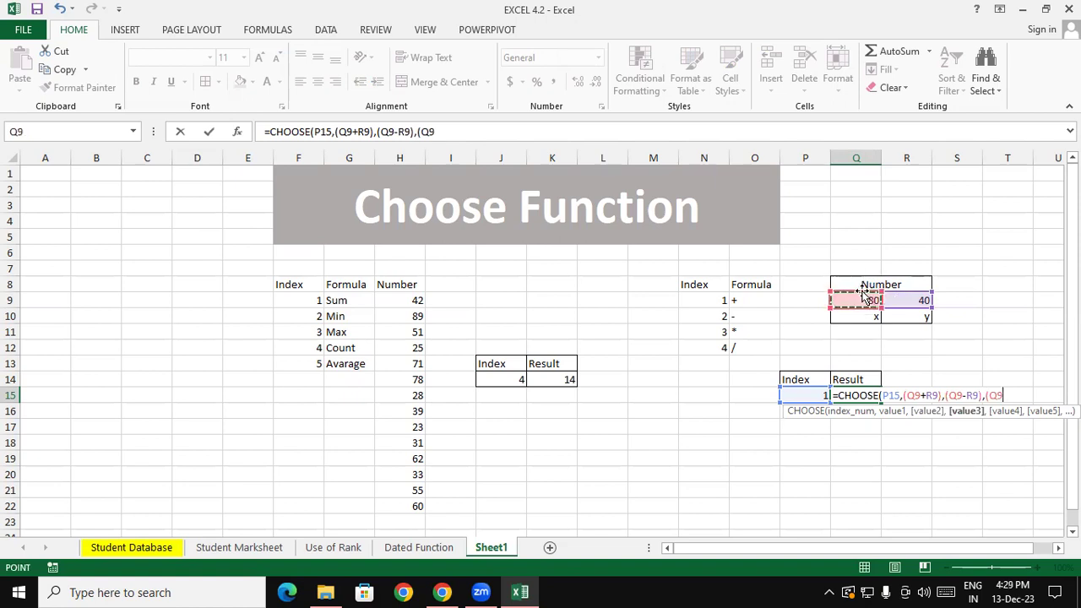
type("*")
left_click(915, 300)
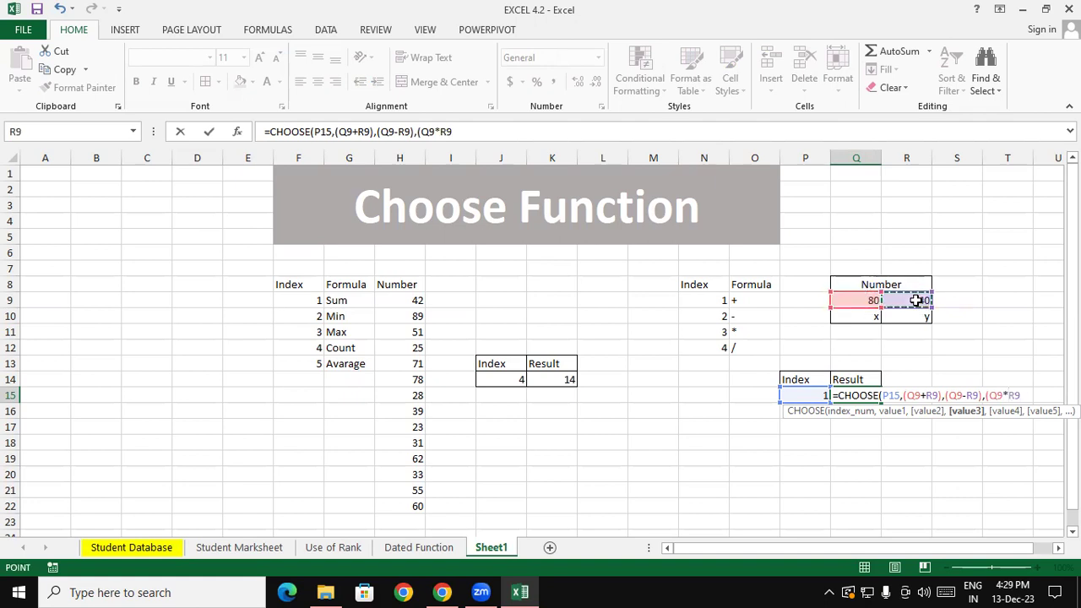
Add (Q9/R9) as the fourth value and complete the CHOOSE formula in Q15
type("),(")
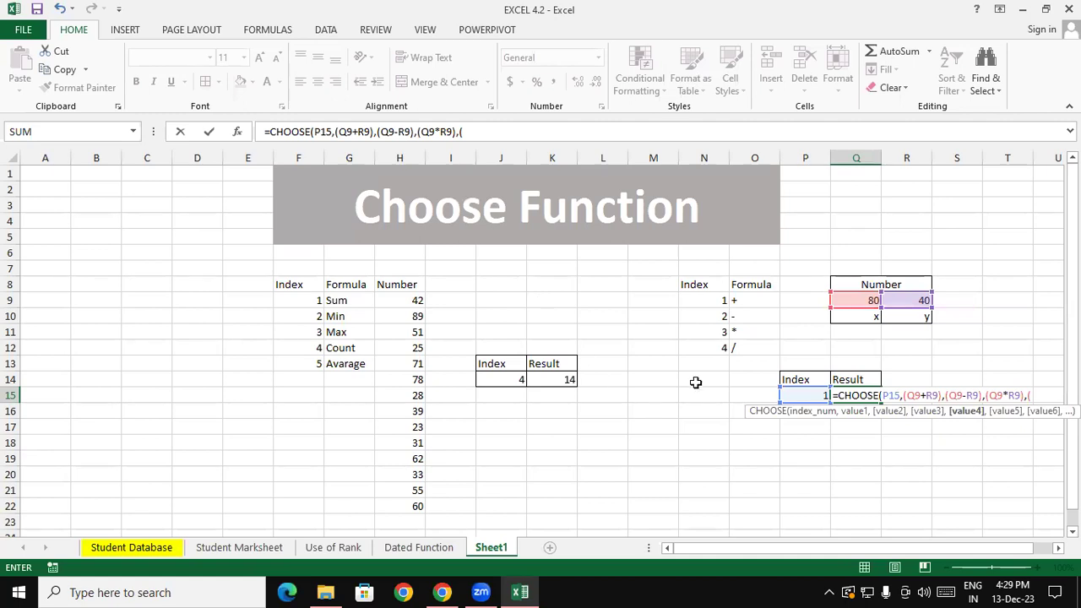
left_click(842, 299)
left_click(842, 299)
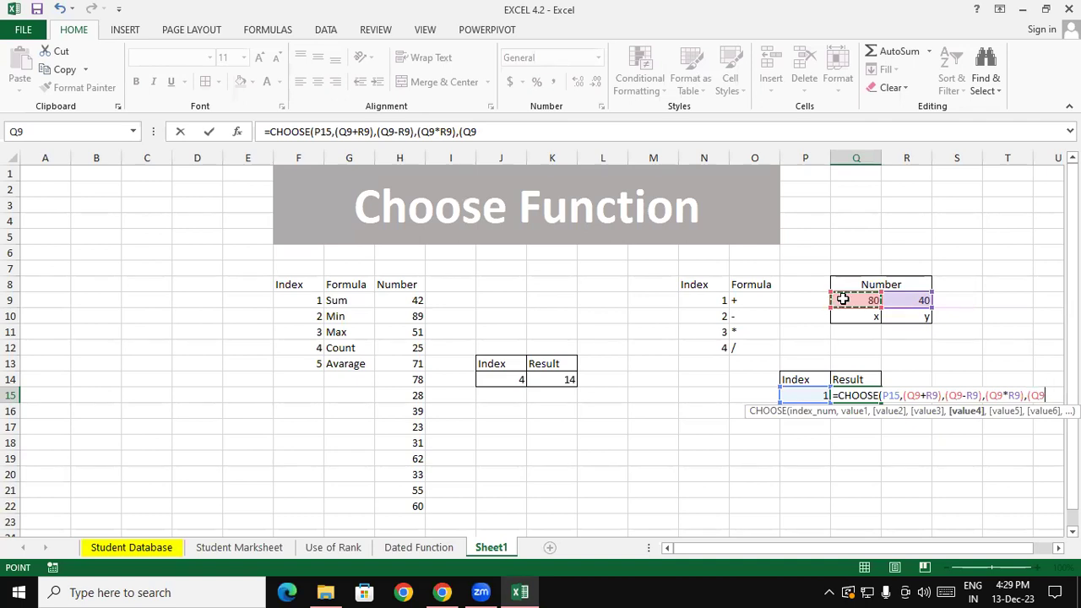
type("/")
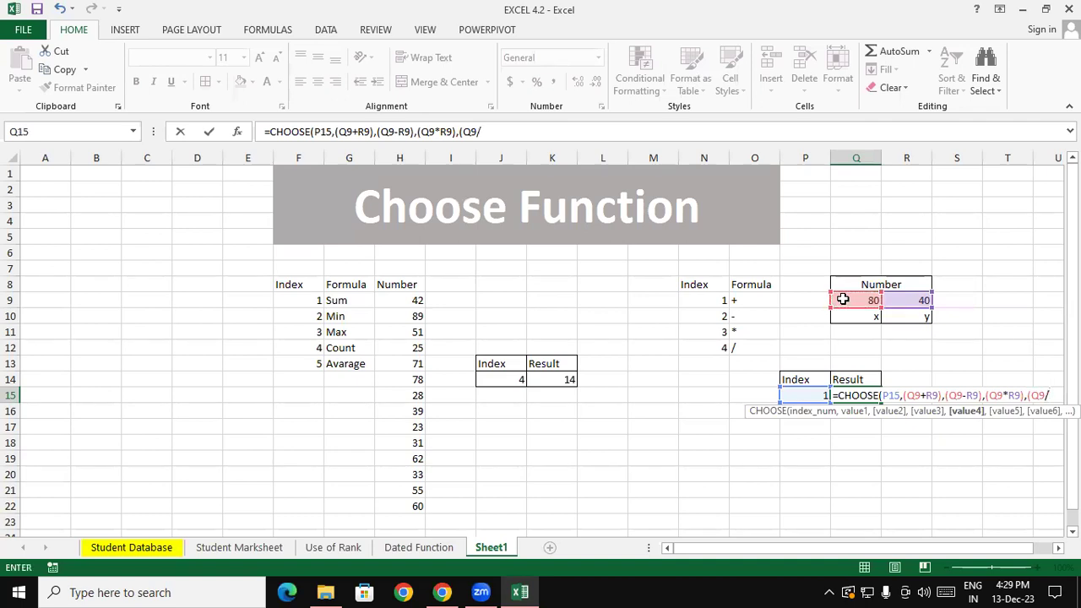
left_click(921, 298)
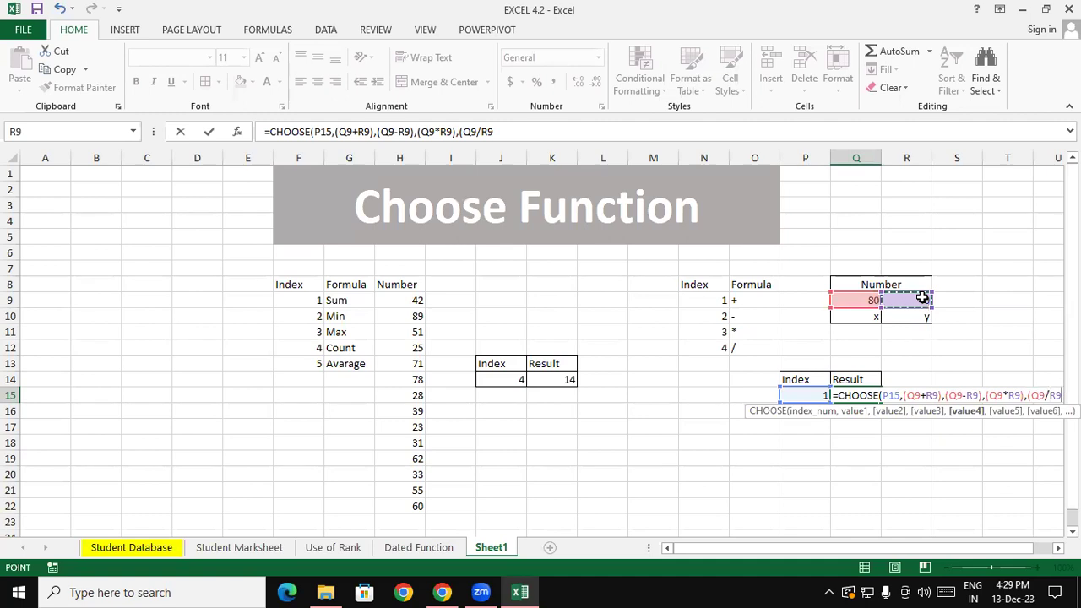
type("))")
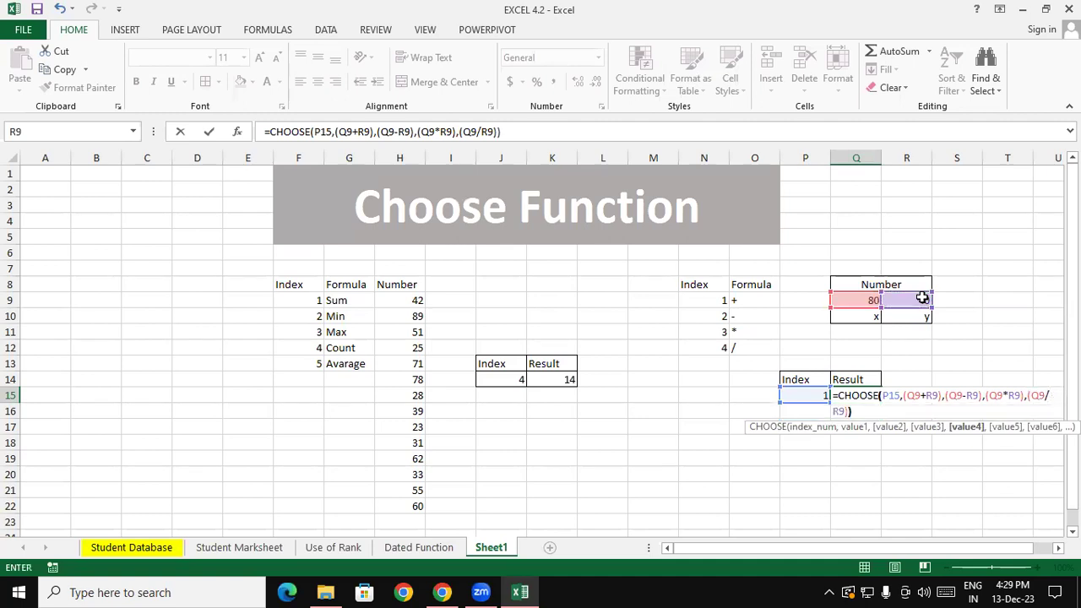
key("Return")
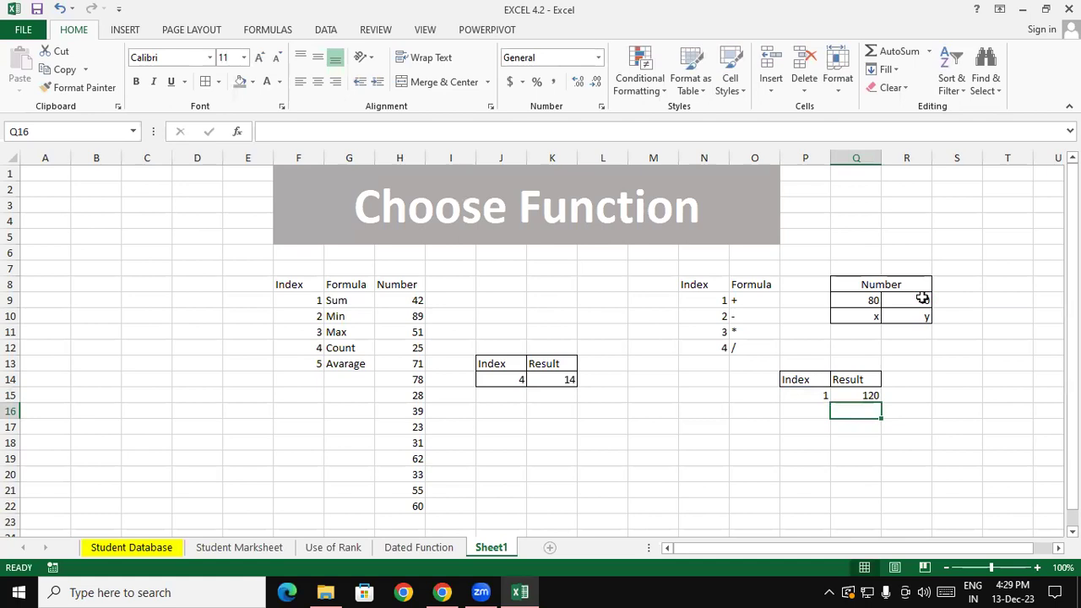
Test the CHOOSE formula by entering 2, 3 and 4 in turn as the index in P15
left_click(895, 346)
left_click_drag(874, 302, 920, 285)
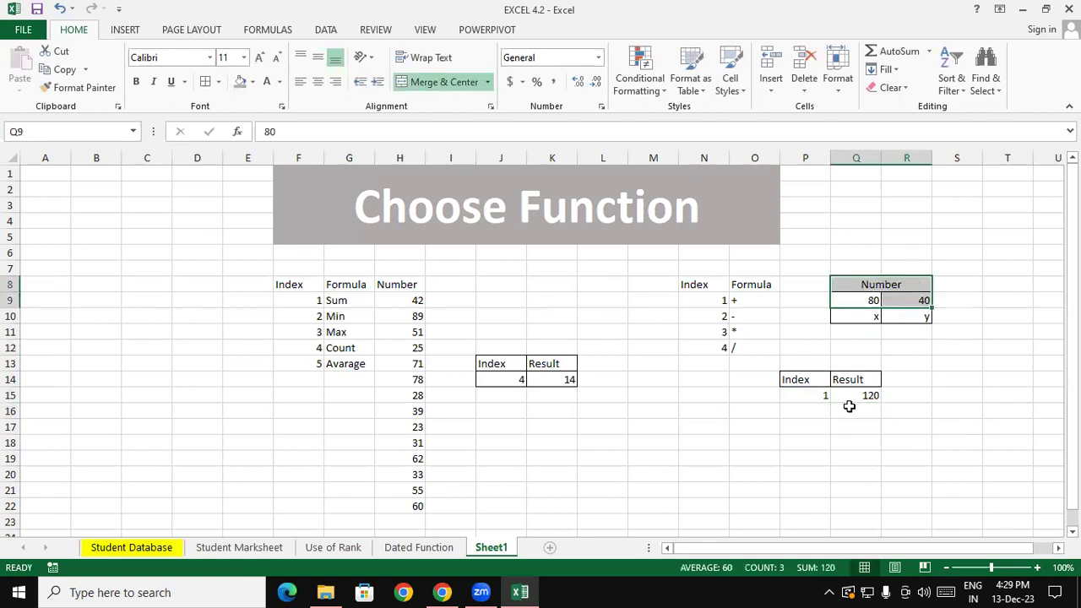
left_click(819, 395)
type("2")
key("Return")
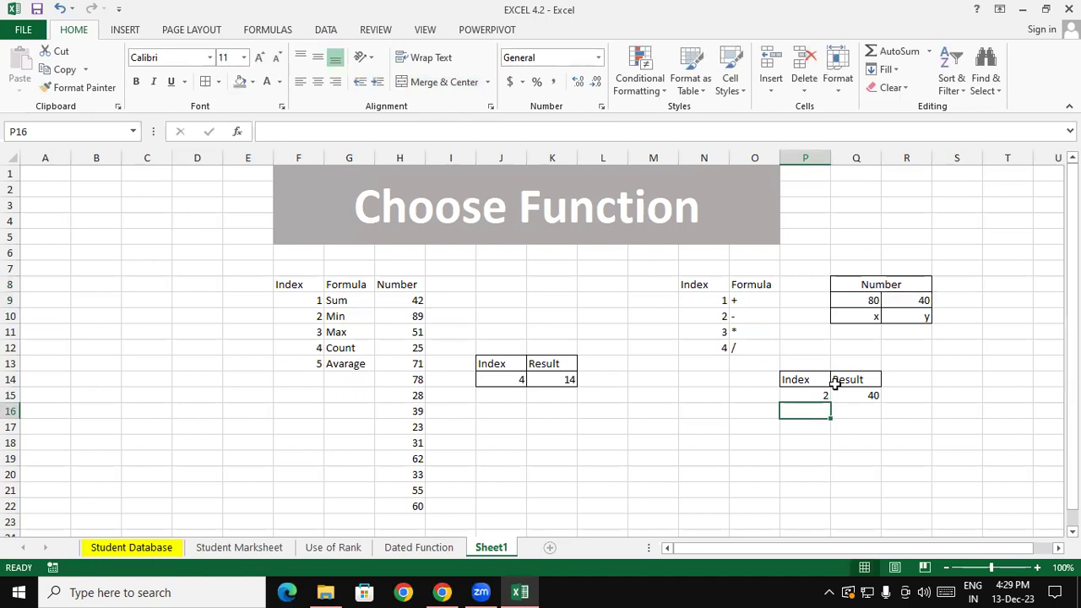
left_click(814, 393)
type("3")
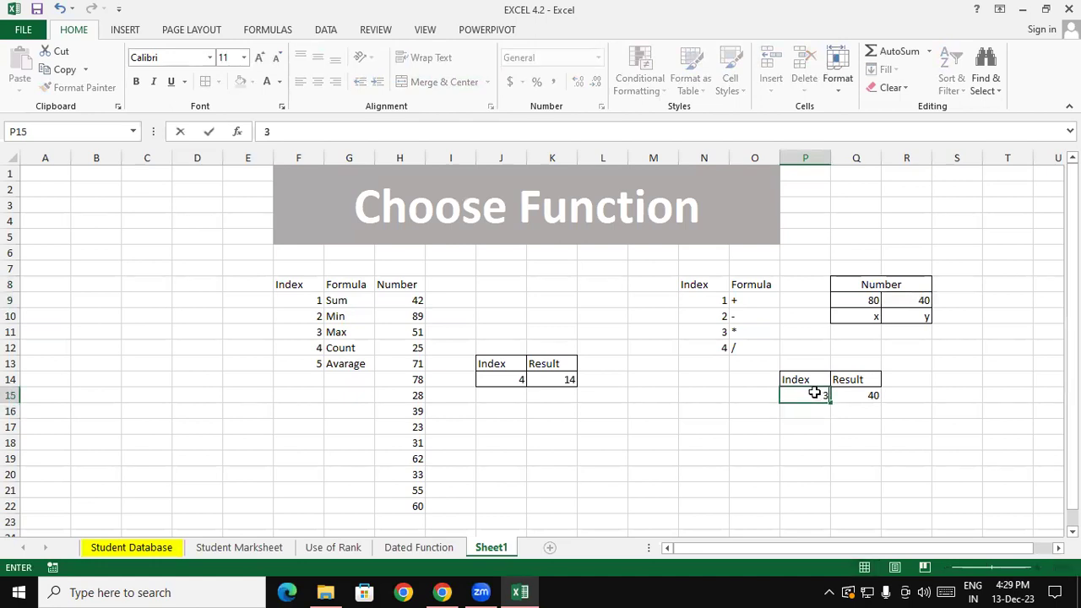
key("Return")
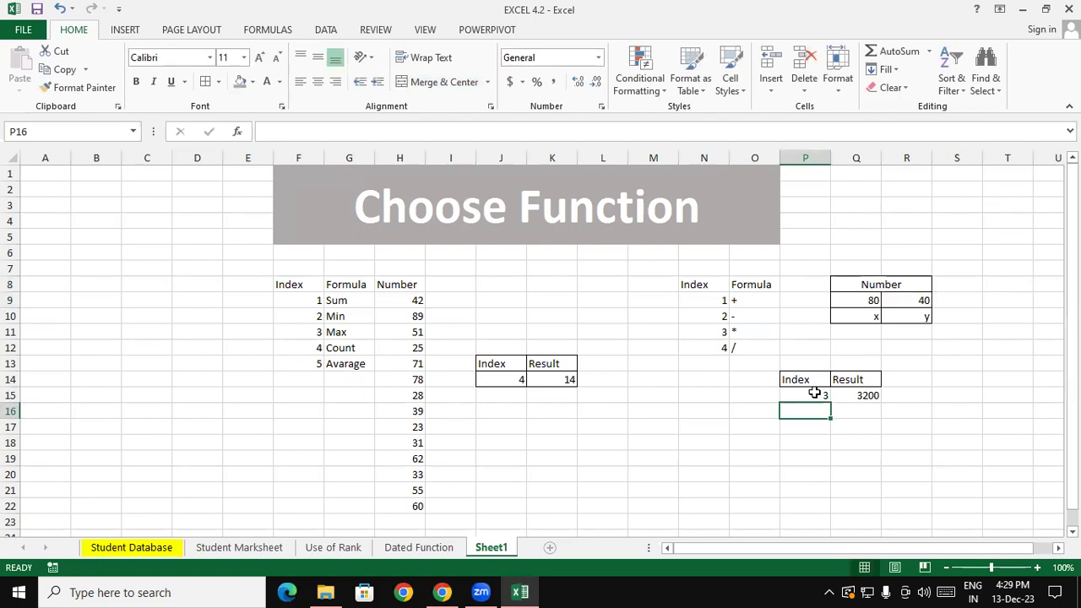
left_click(814, 393)
type("4")
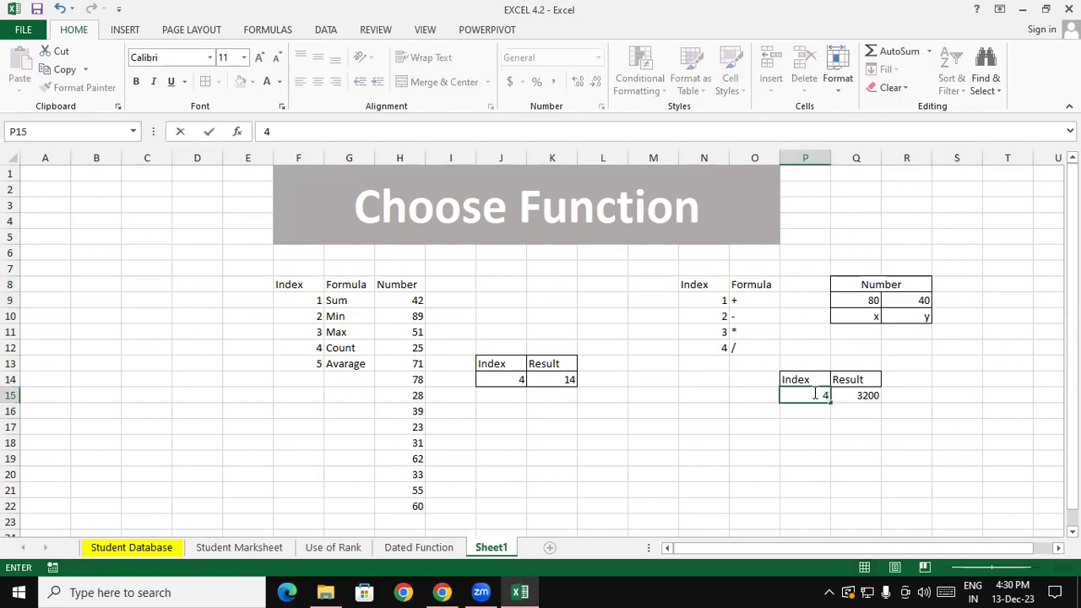
key("Return")
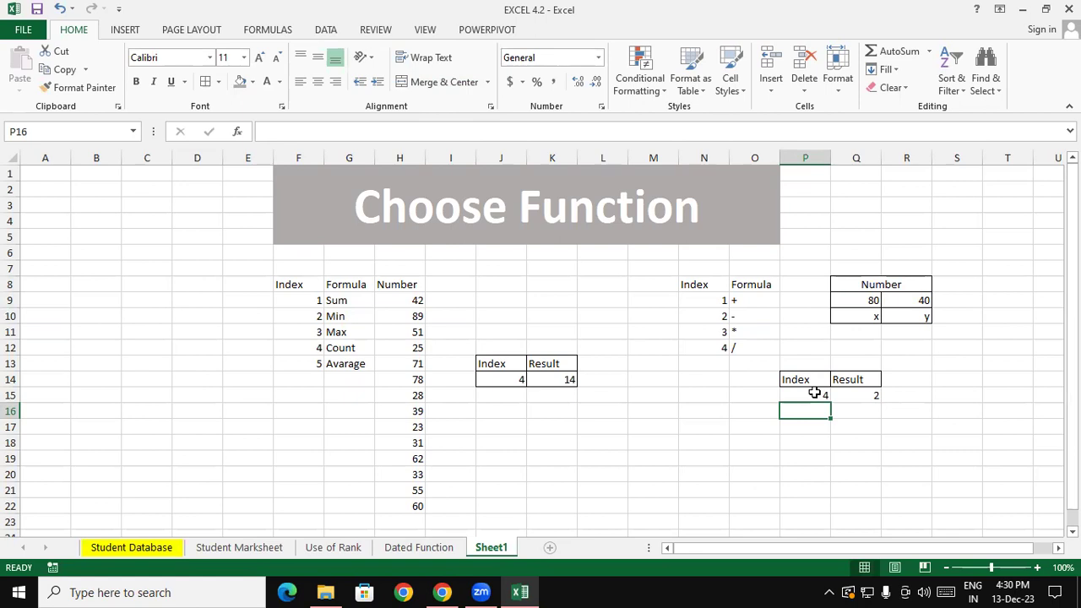
Apply all borders to the Index, Formula and Number table in F8:H22
left_click_drag(284, 287, 411, 506)
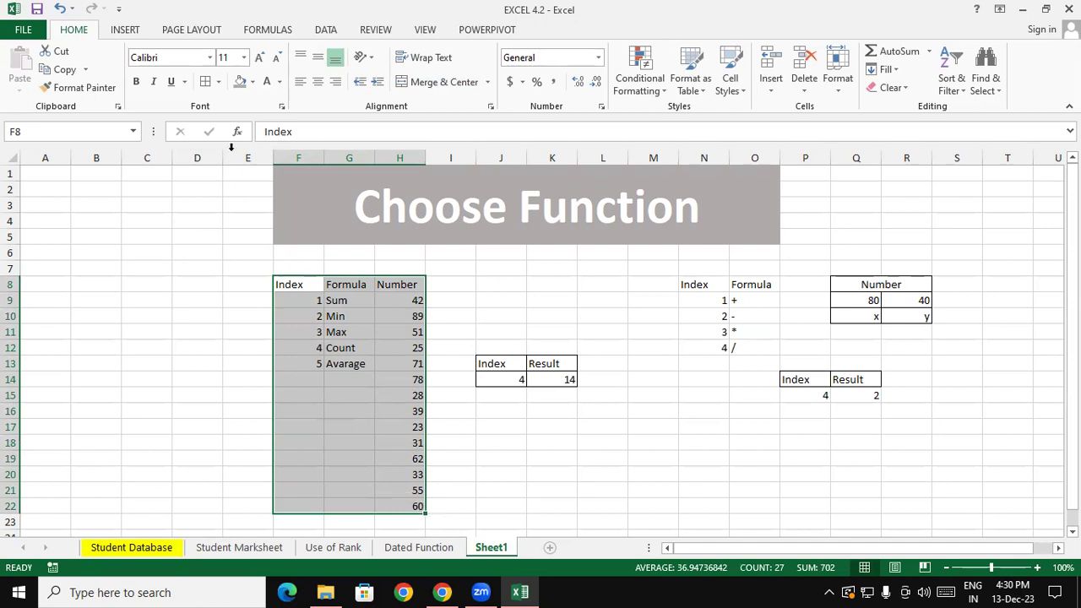
left_click(205, 81)
left_click(749, 331)
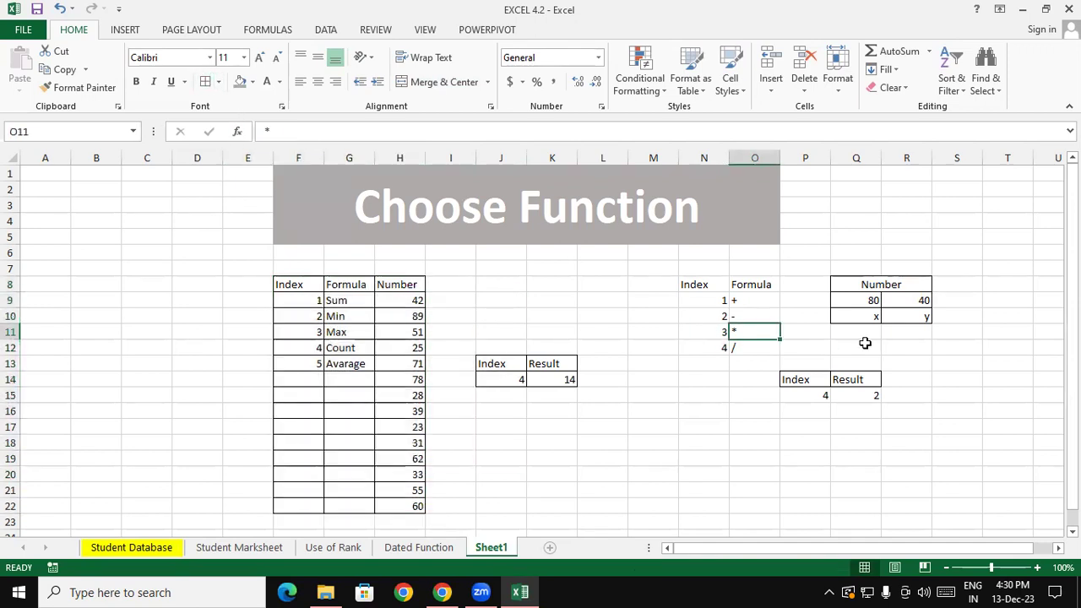
Clear the x and y labels in Q10:R10 along with their formatting
left_click(861, 316)
left_click(901, 316)
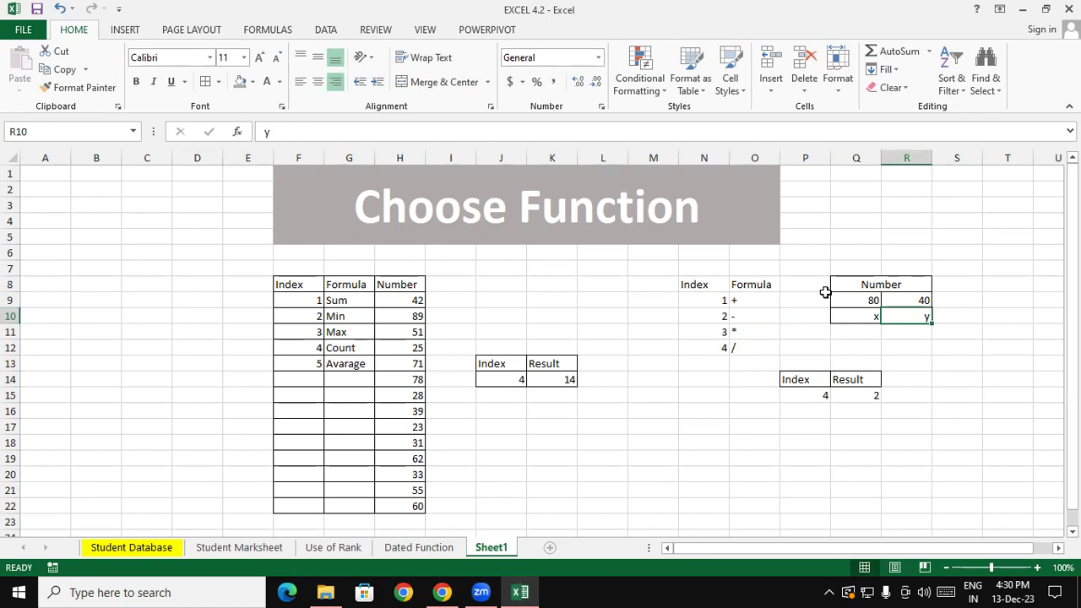
left_click_drag(839, 314, 904, 316)
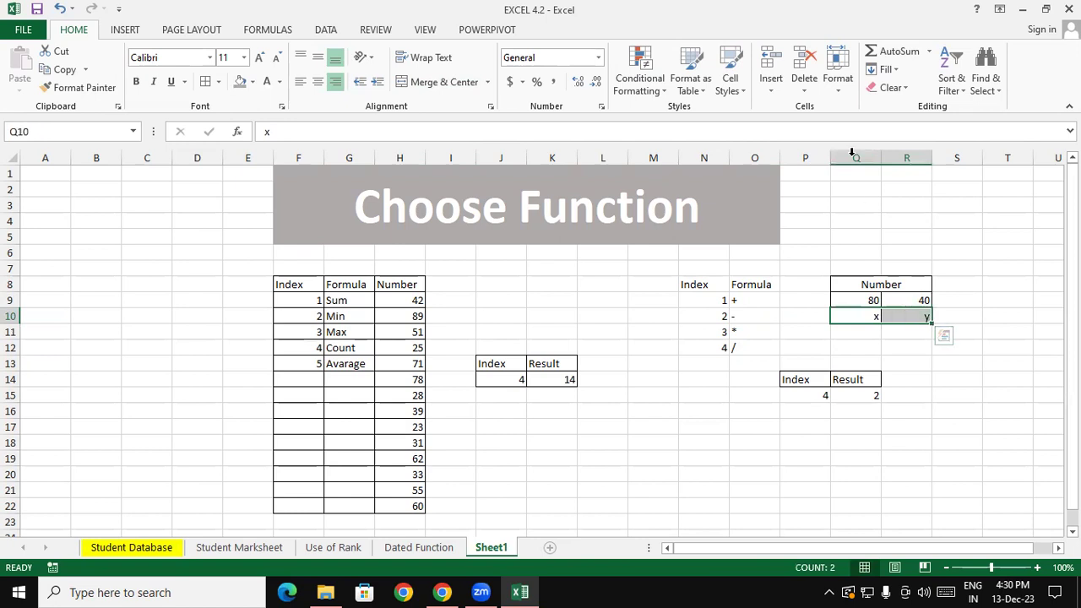
left_click(890, 88)
left_click(901, 106)
left_click(980, 366)
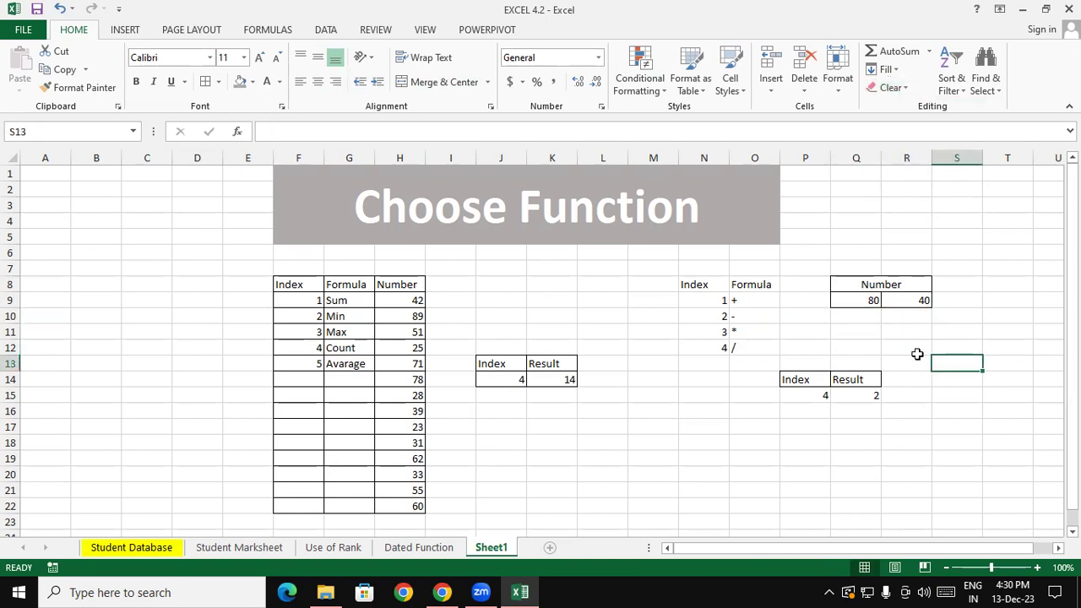
Apply all borders to the Index and Formula range N8:O13
mouse_move(700, 288)
left_mouse_down()
mouse_move(747, 335)
mouse_move(748, 359)
left_mouse_up()
left_click(205, 83)
left_click(687, 442)
Undo the borders on N8:O13 and the clearing of the x and y labels in Q10:R10
left_click_drag(695, 282, 752, 359)
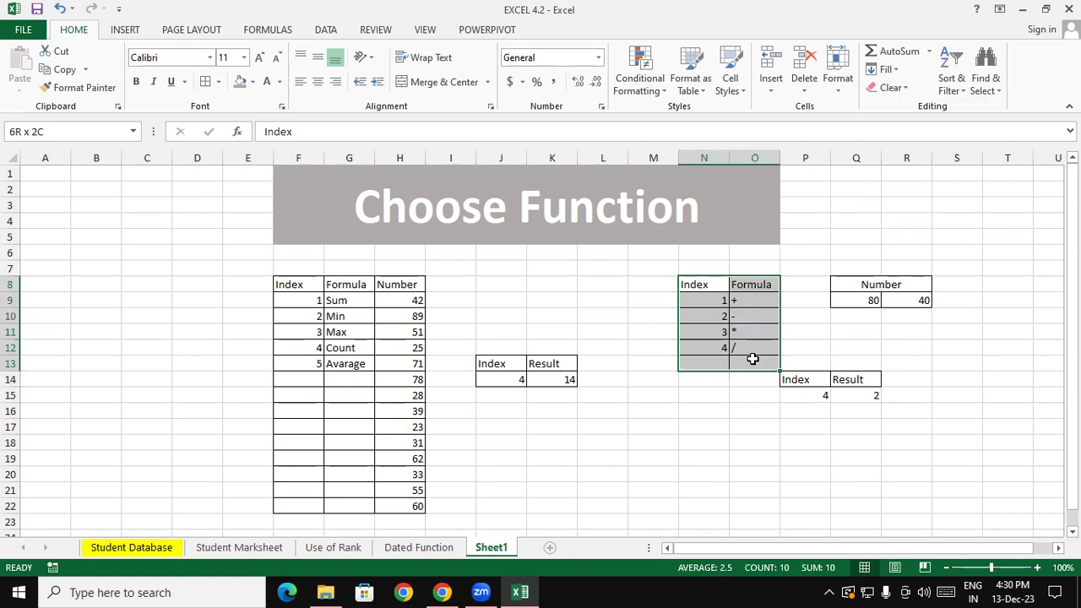
left_click(846, 344)
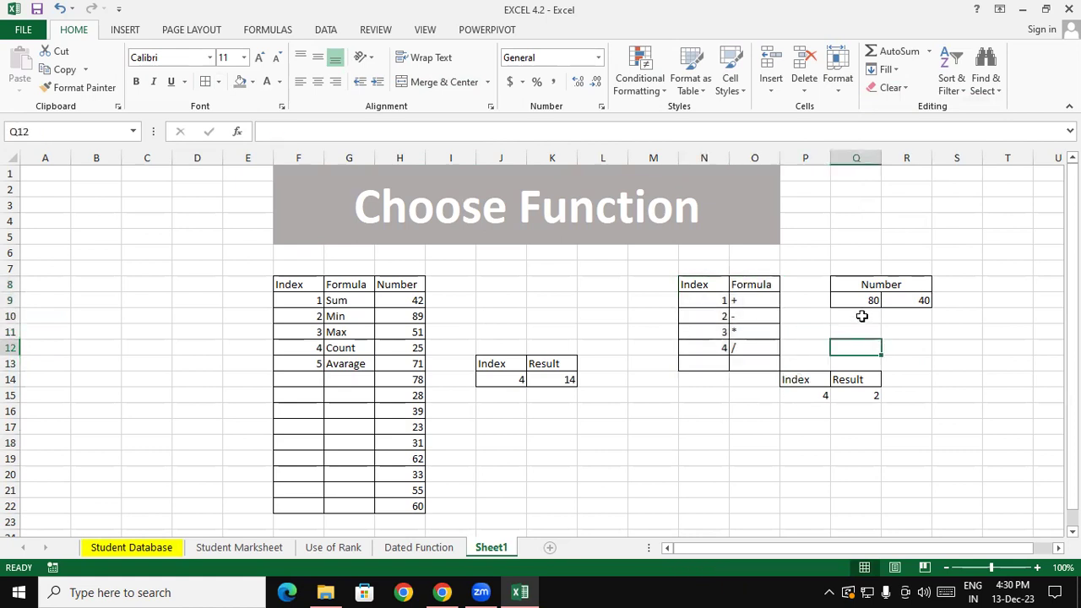
key("ctrl+z")
key("ctrl+z")
key("ctrl+z")
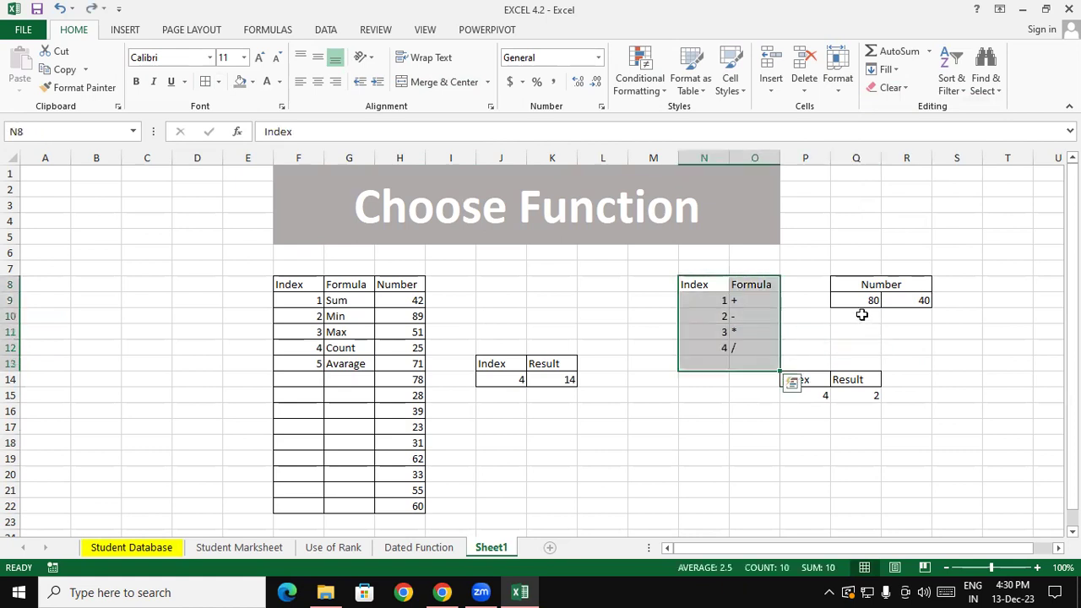
Apply all borders to the Index and Formula table in N8:O12 and the Index and Result table in P14:Q15
left_click_drag(675, 287, 765, 347)
left_click(209, 86)
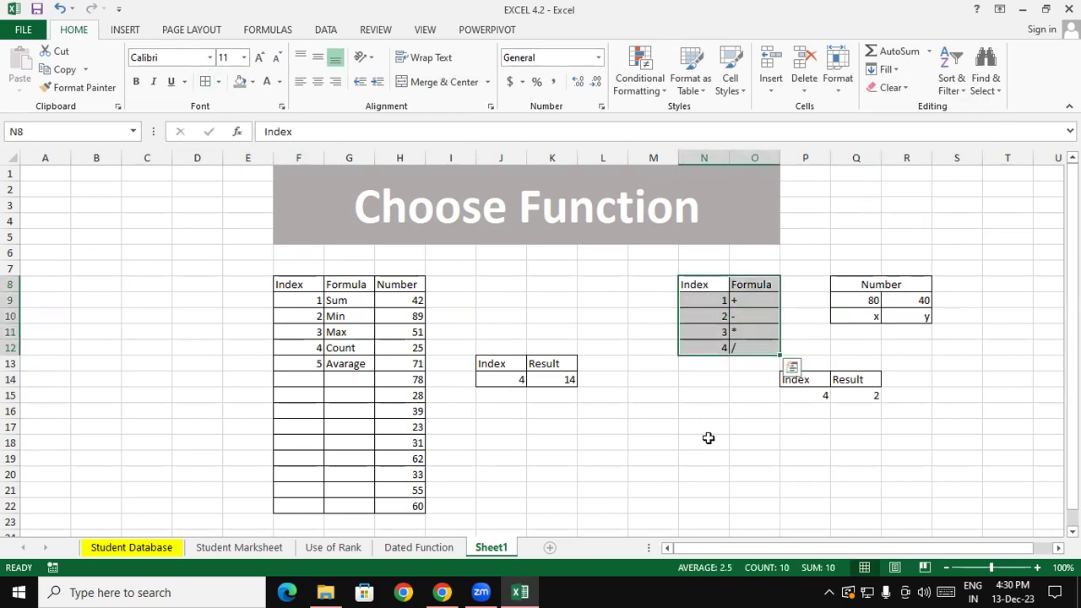
left_click(705, 379)
left_click_drag(811, 385, 853, 397)
left_click(205, 82)
left_click(625, 460)
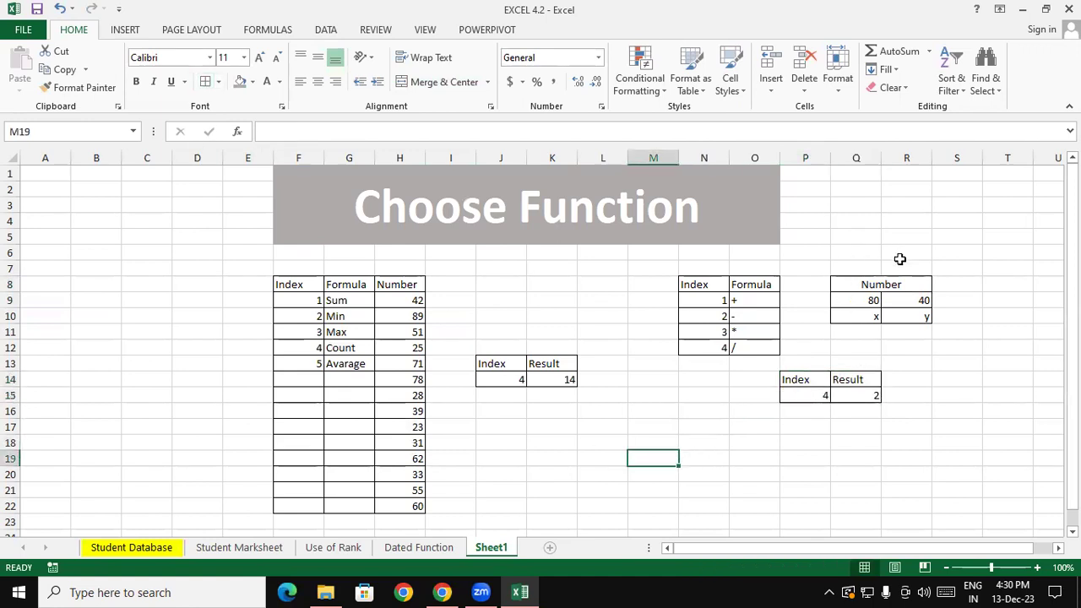
left_click_drag(706, 287, 741, 338)
left_click_drag(714, 302, 736, 301)
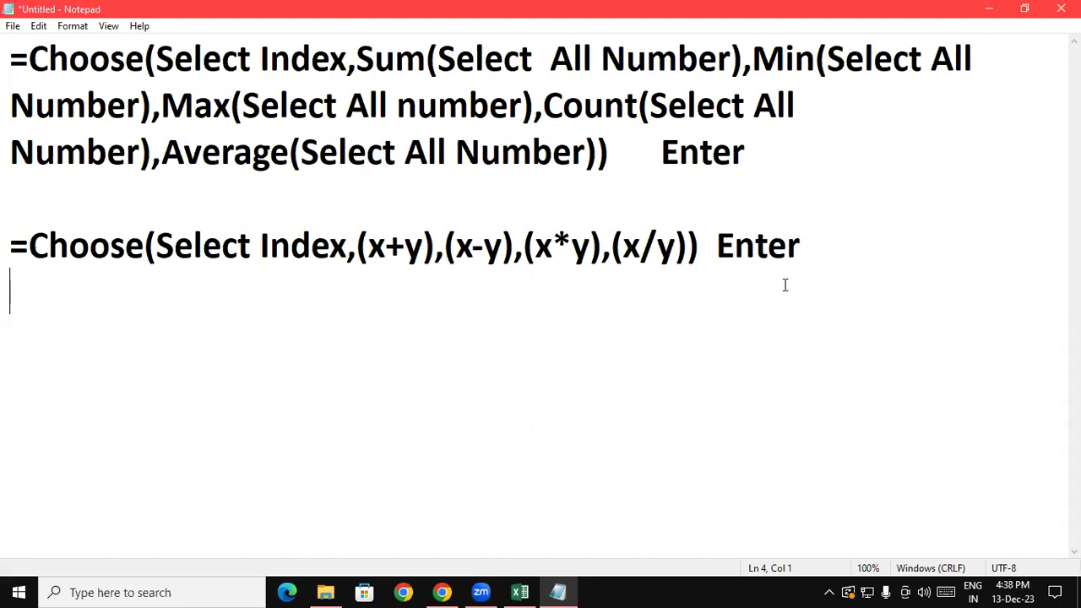
Switch from Notepad back to the Choose Function sheet in Excel
left_click(519, 592)
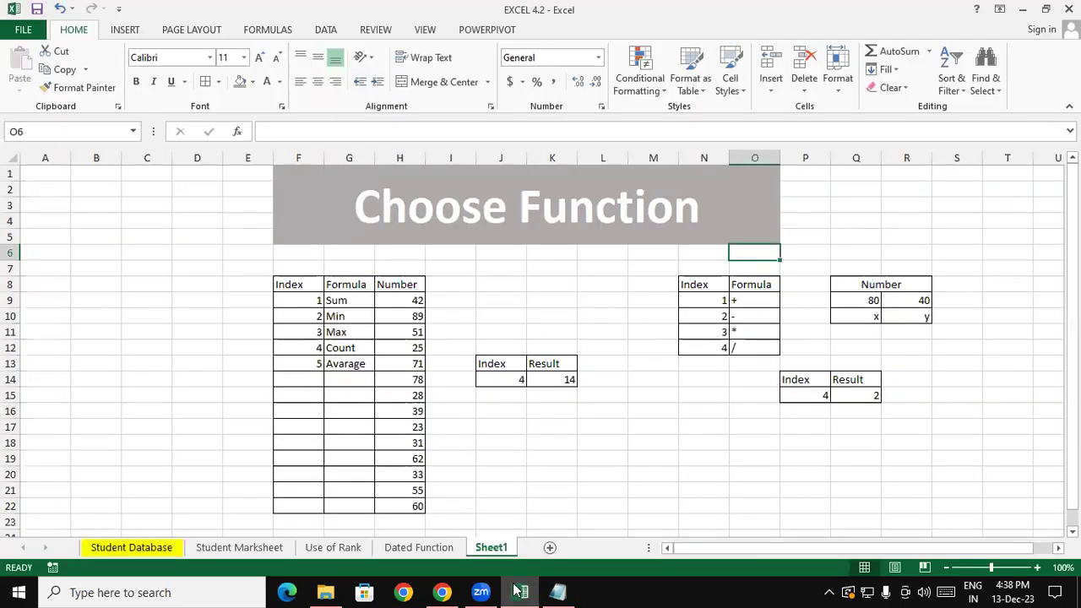
left_click(402, 395)
left_click_drag(349, 347, 398, 343)
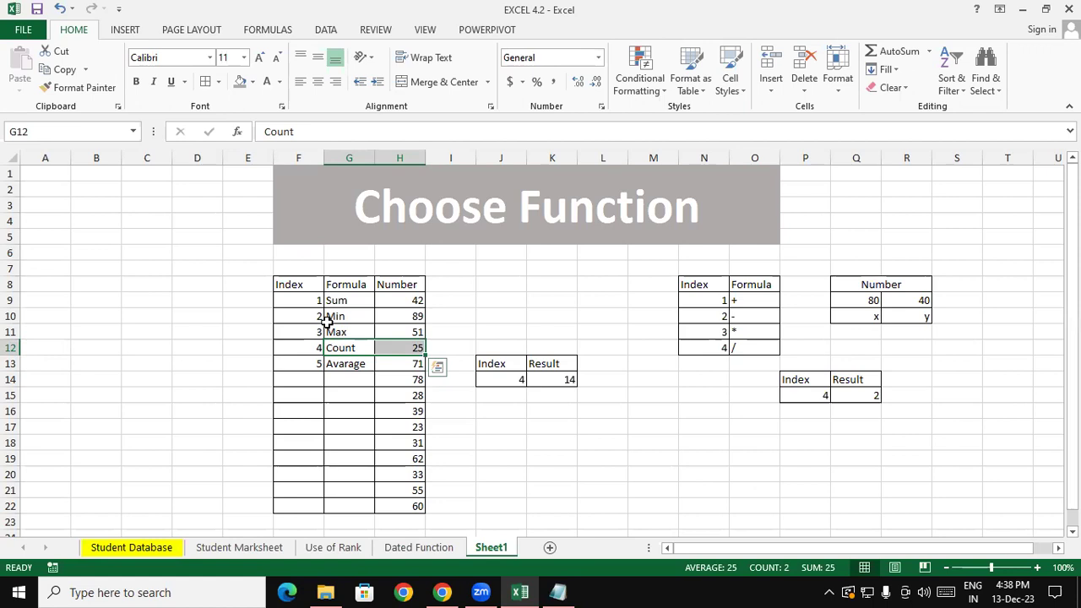
left_click(503, 297)
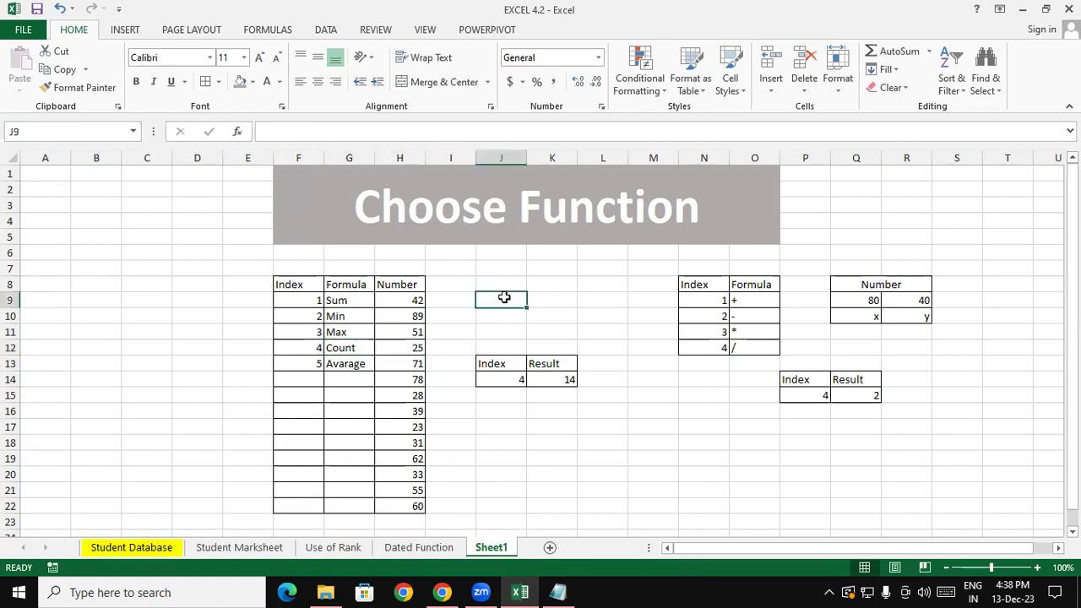
Enter the sample values a, 1, b, 2, c, 3, d, 4 down cells B6:B13
left_click(108, 257)
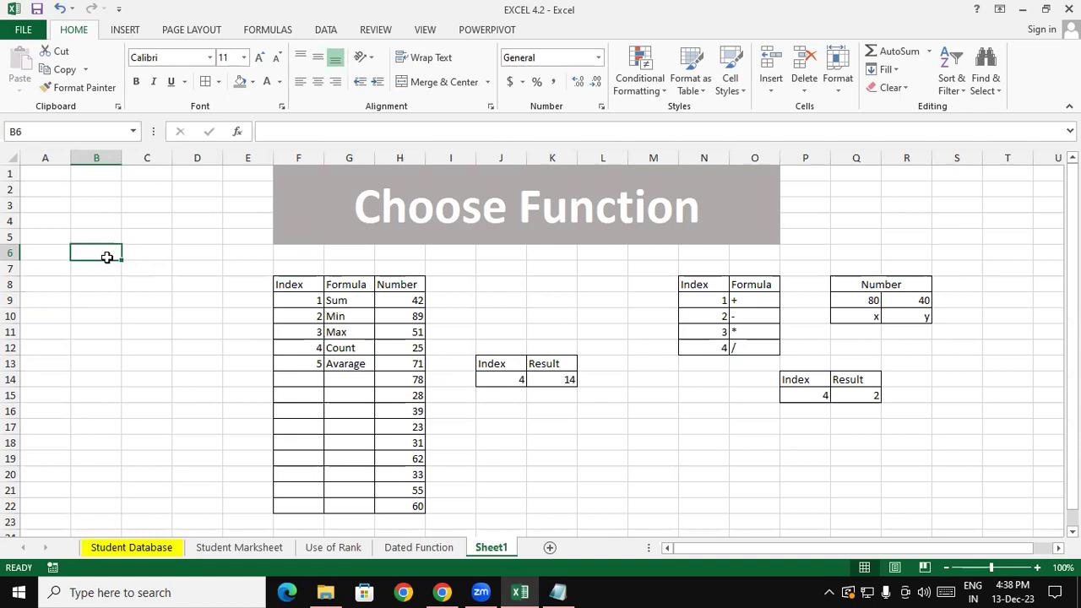
type("a")
key("Return")
type("1")
key("Return")
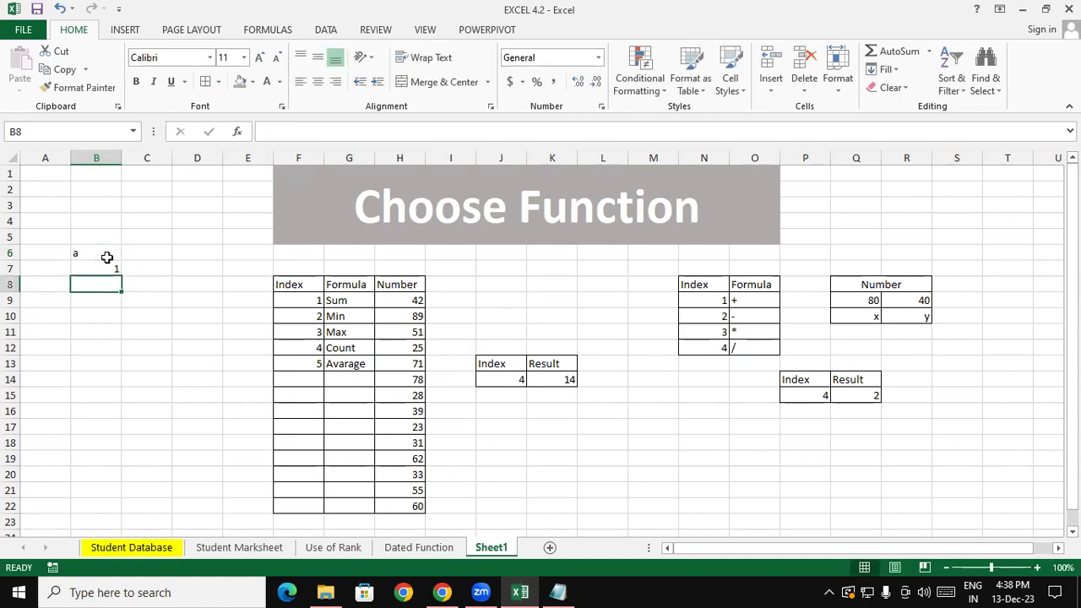
type("b")
key("Return")
type("2")
key("Return")
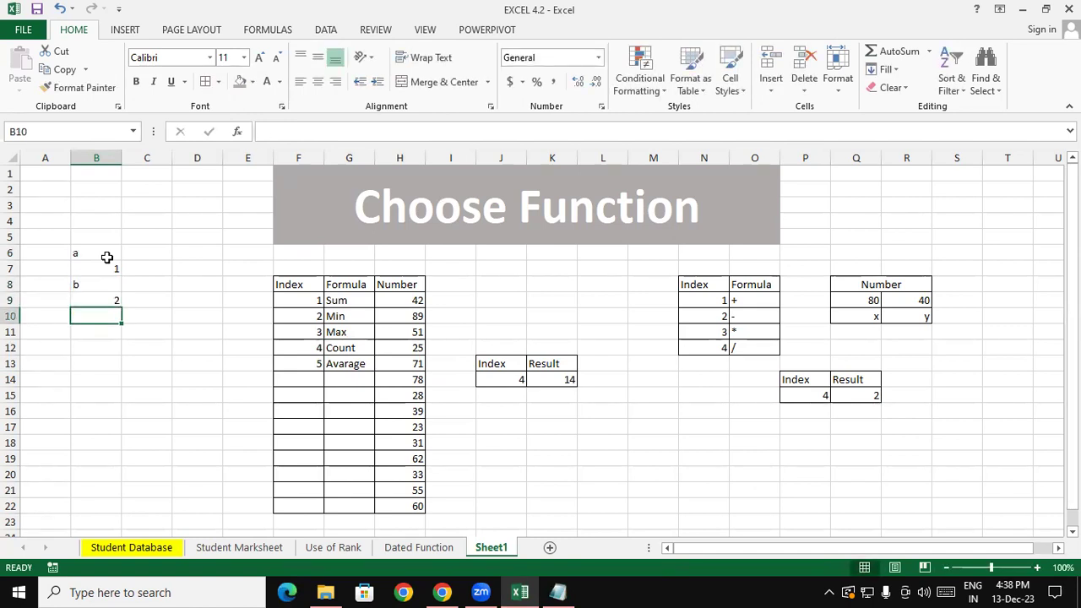
type("c")
key("Return")
type("3")
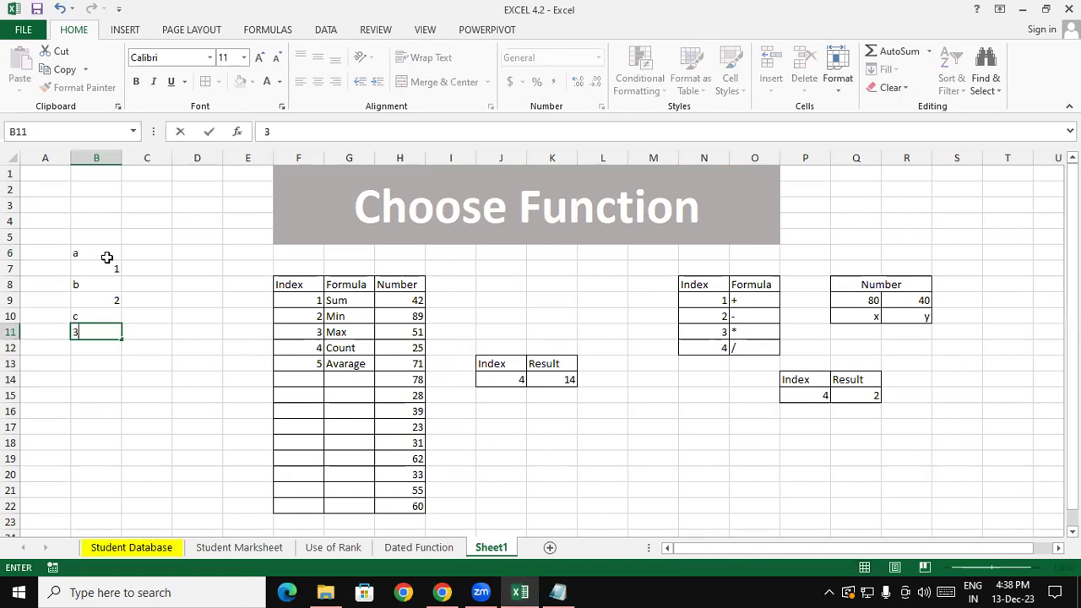
key("Return")
type("d")
key("Return")
type("4")
key("Return")
Right-align the sample values in B6:B13
left_click_drag(108, 257, 95, 363)
left_click(337, 87)
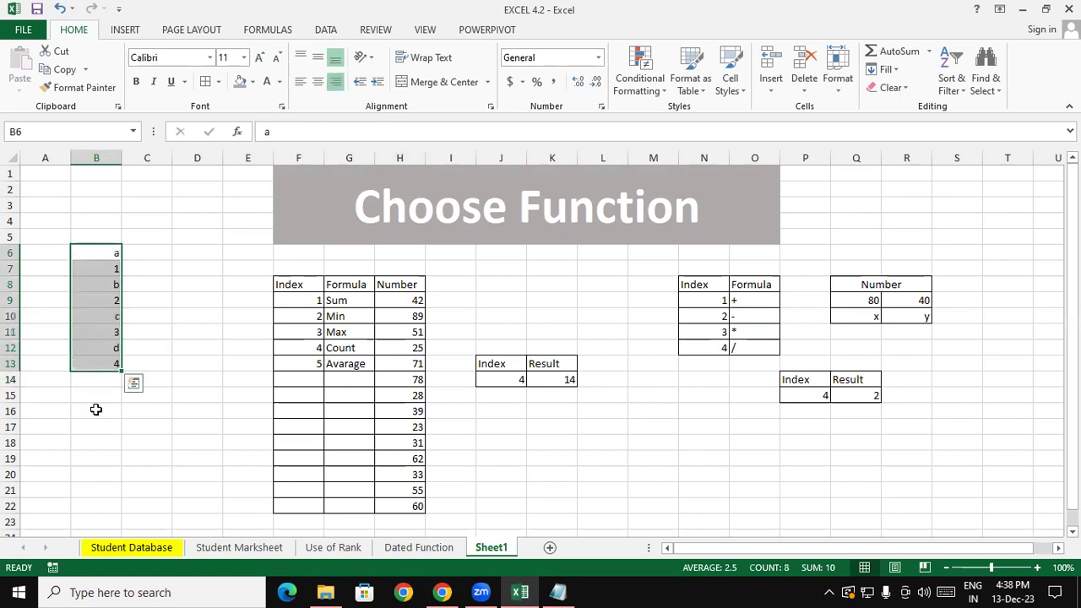
left_click(60, 505)
Enter =COUNT(B6:B13) in B17 to count the numeric values in the sample list
left_click_drag(113, 256, 93, 365)
left_click(97, 437)
left_click(103, 424)
type("=count")
key("Tab")
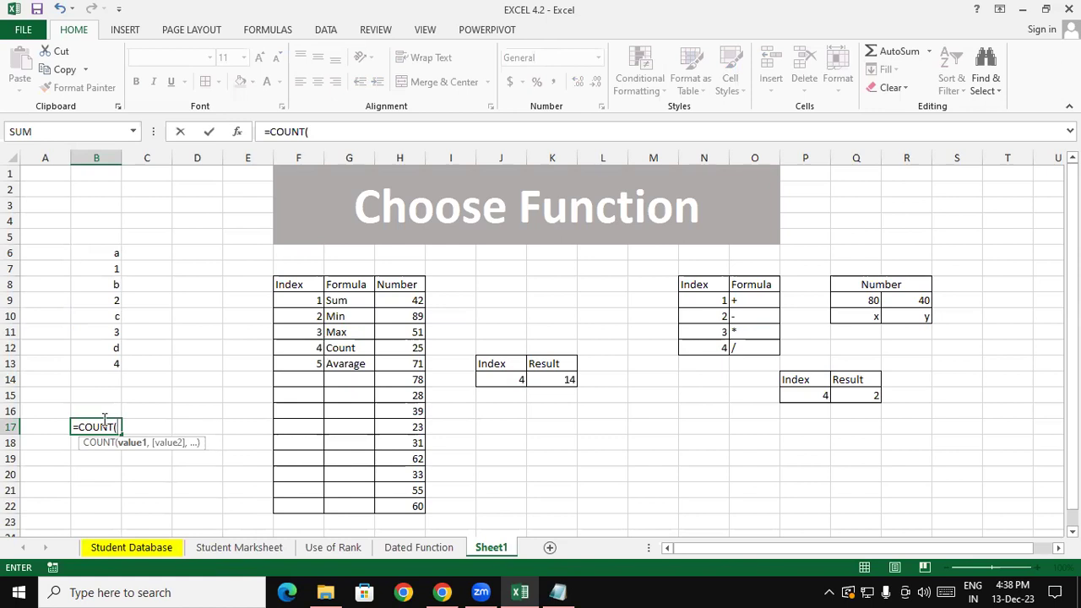
left_click_drag(98, 252, 102, 364)
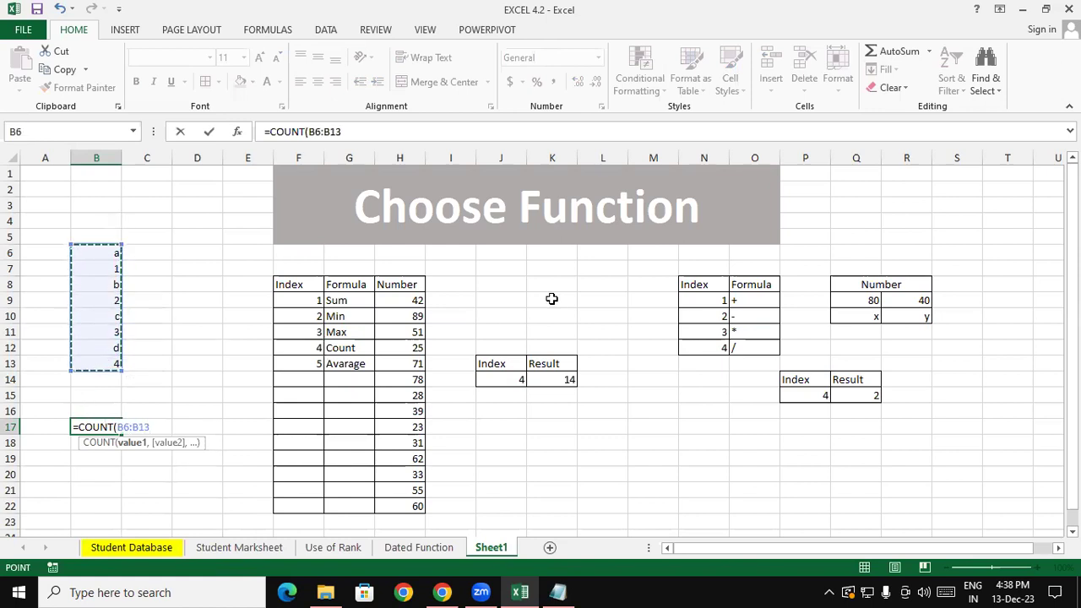
type(")")
key("Return")
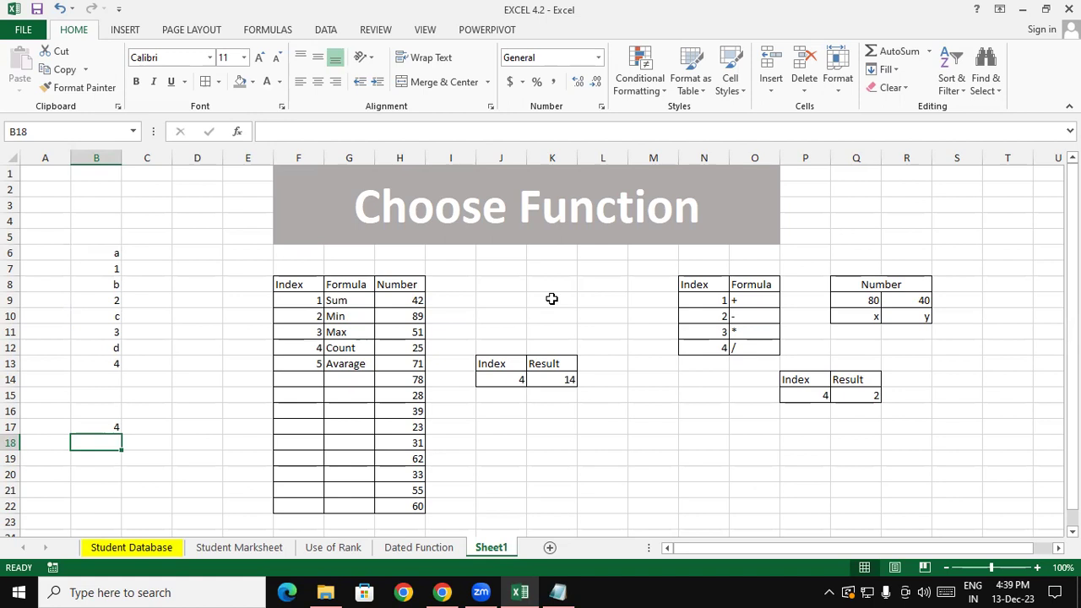
Enter a COUNTA formula over B6:B13 in B18 to count all non-empty cells in the sample list
left_click(102, 425)
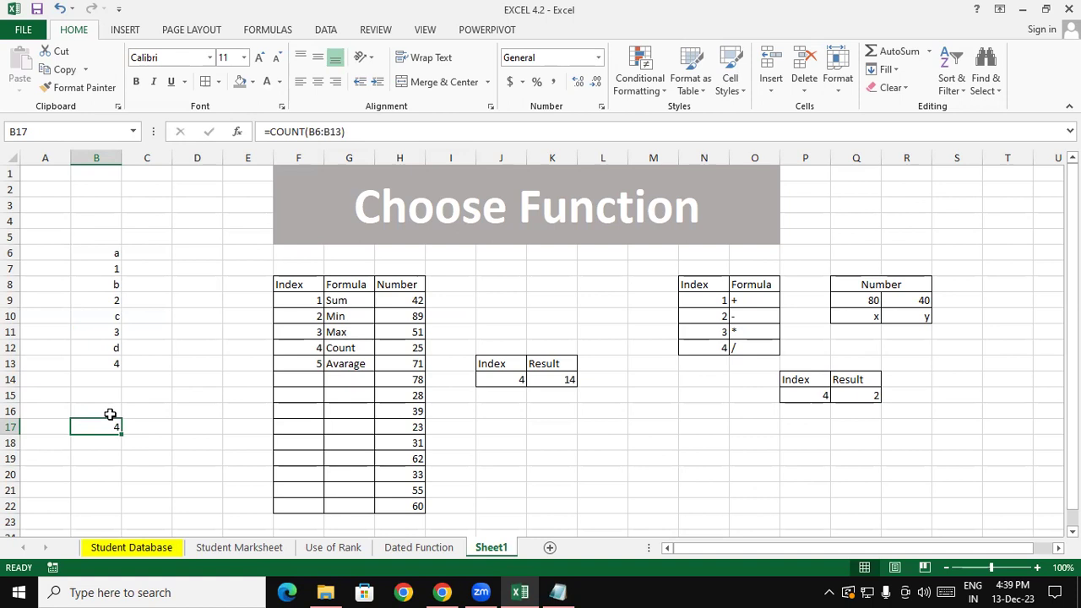
left_click(98, 446)
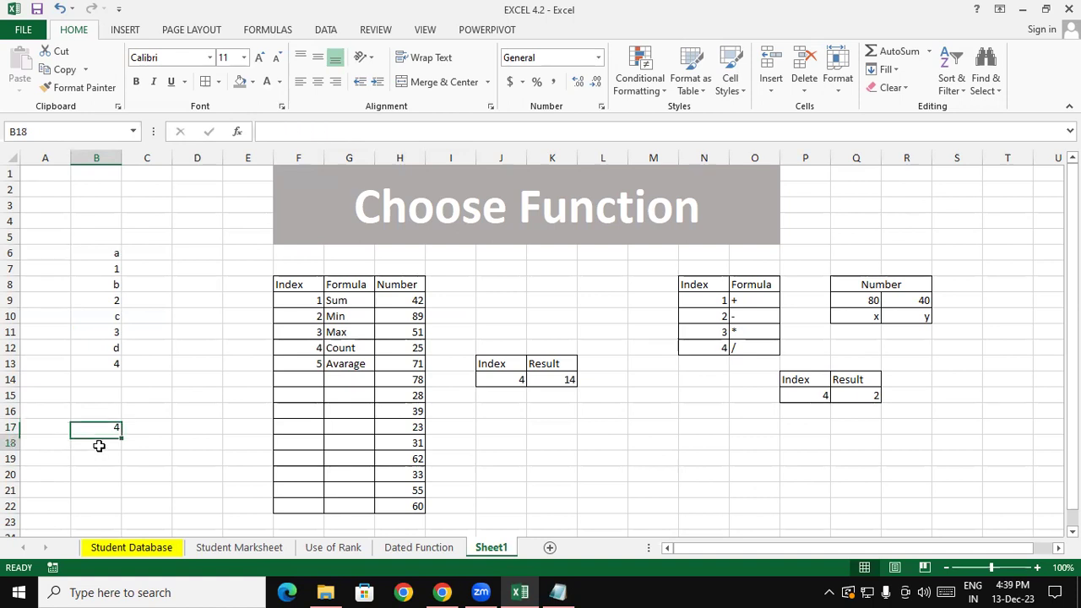
type("=co")
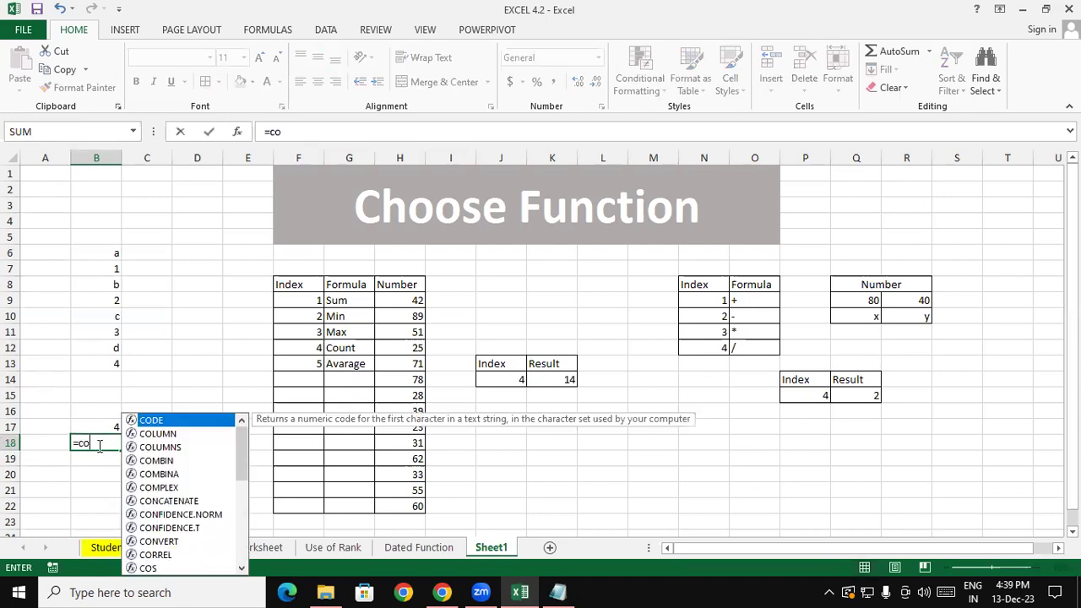
type("unta")
key("Tab")
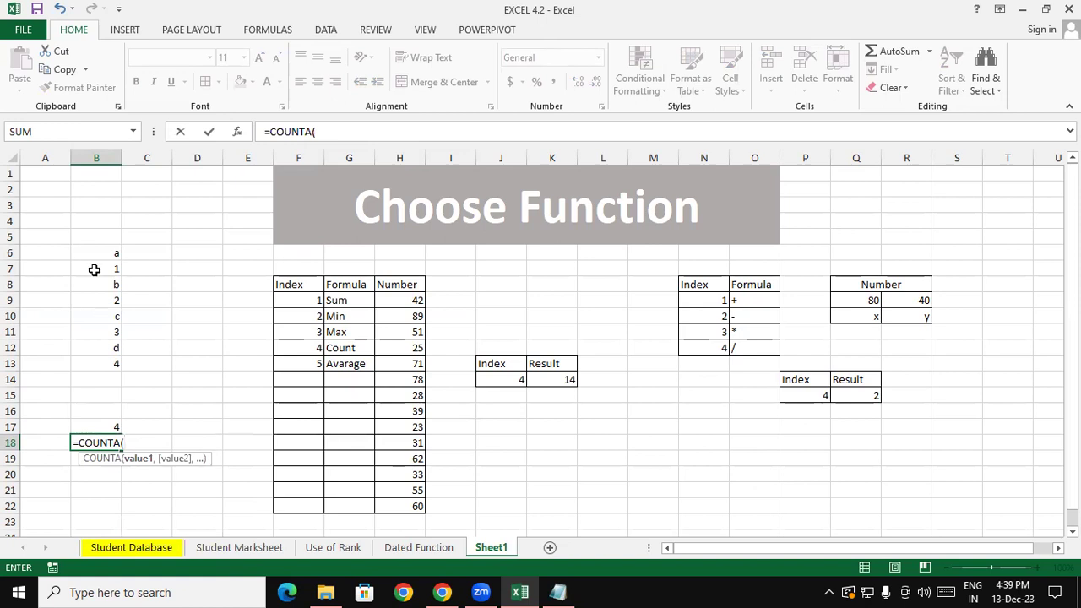
left_click_drag(93, 252, 101, 364)
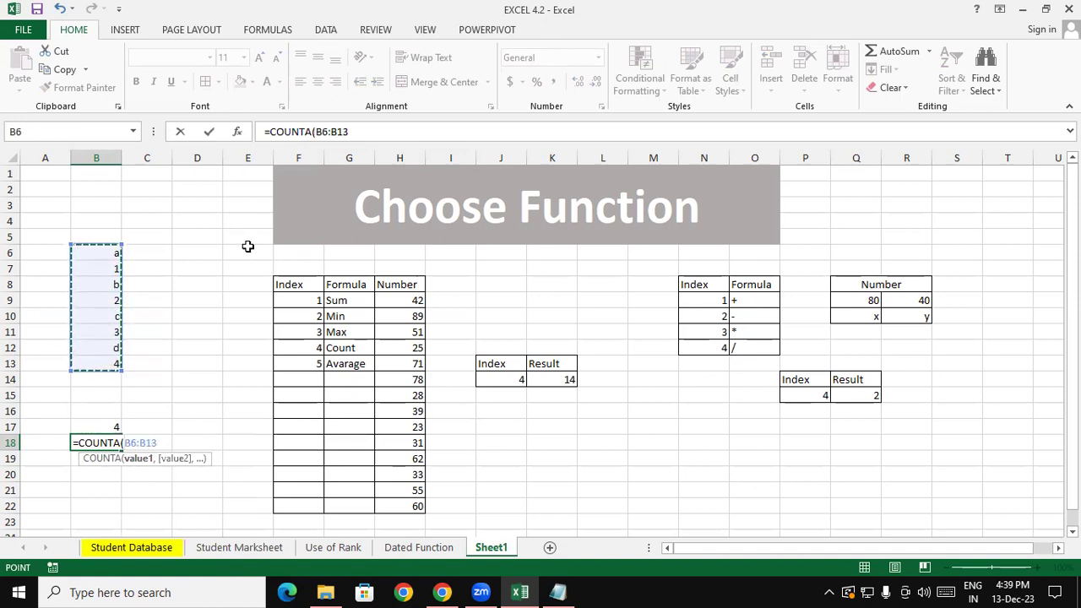
key("Return")
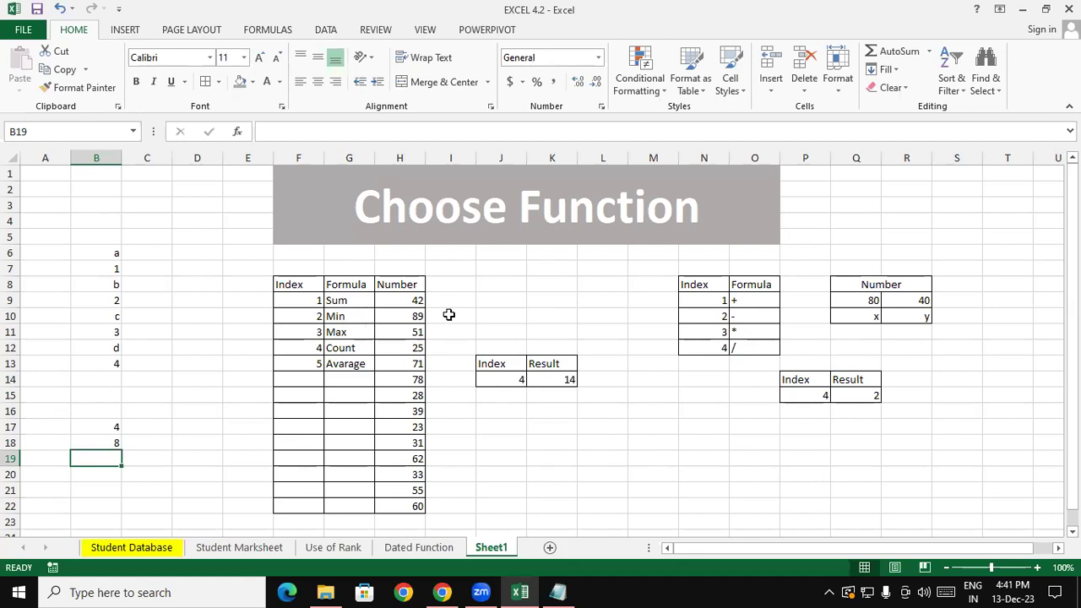
Look over the Dated Function and Use of Rank sheets, checking a Position formula, and return to Sheet1
left_click(431, 287)
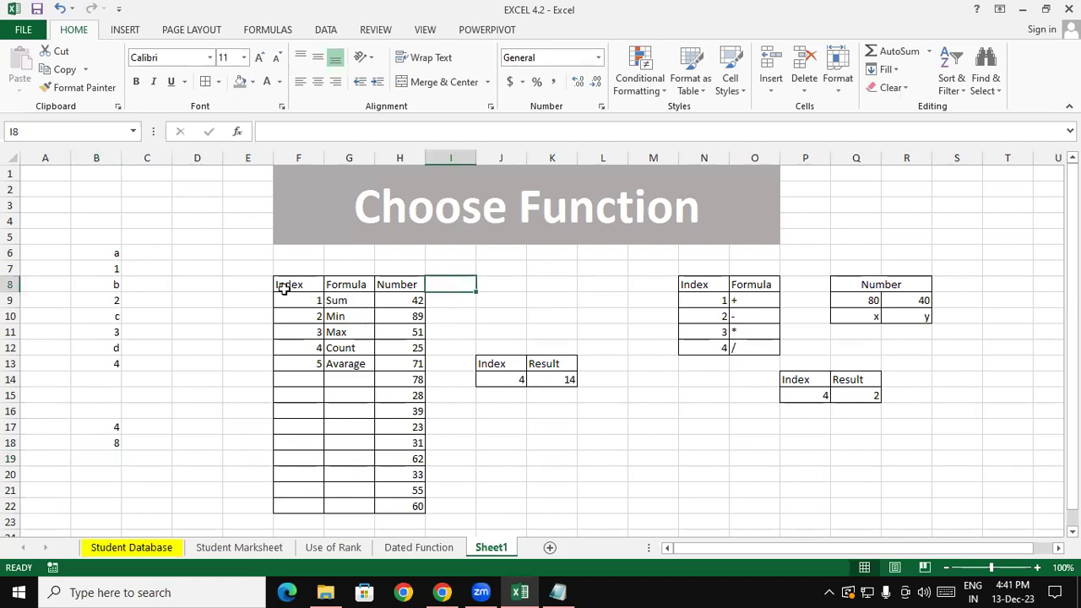
left_click(440, 549)
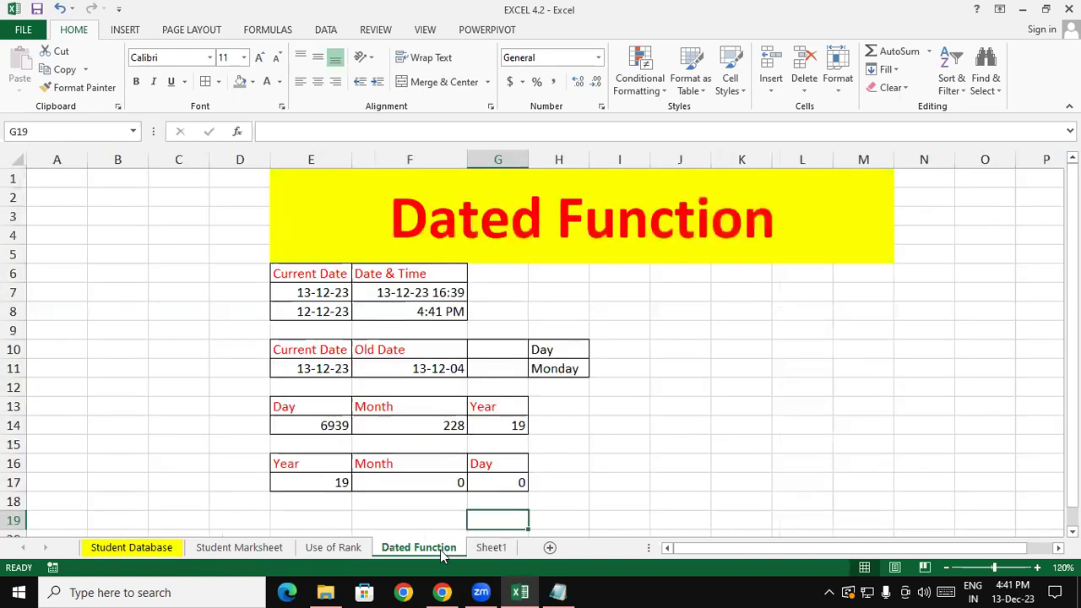
left_click(321, 548)
left_click_drag(304, 359, 315, 496)
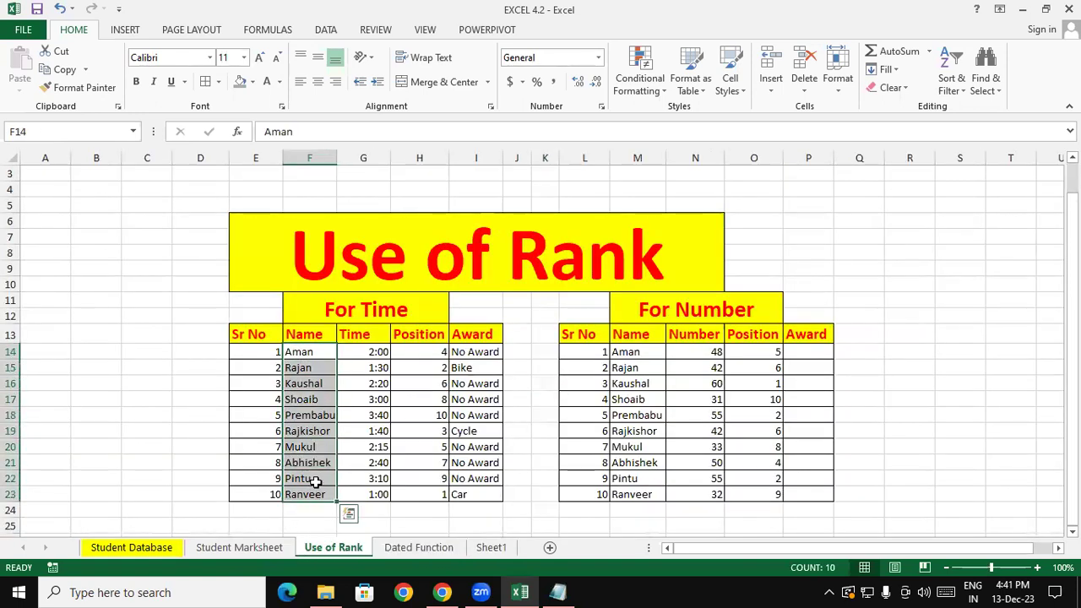
left_click(423, 445)
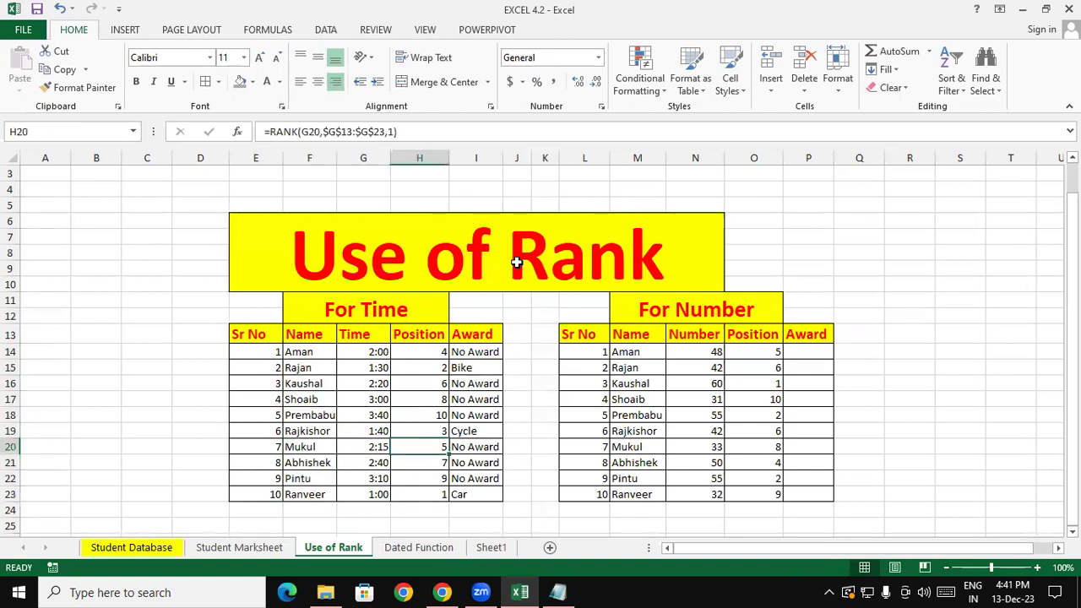
left_click(475, 341)
left_click(485, 547)
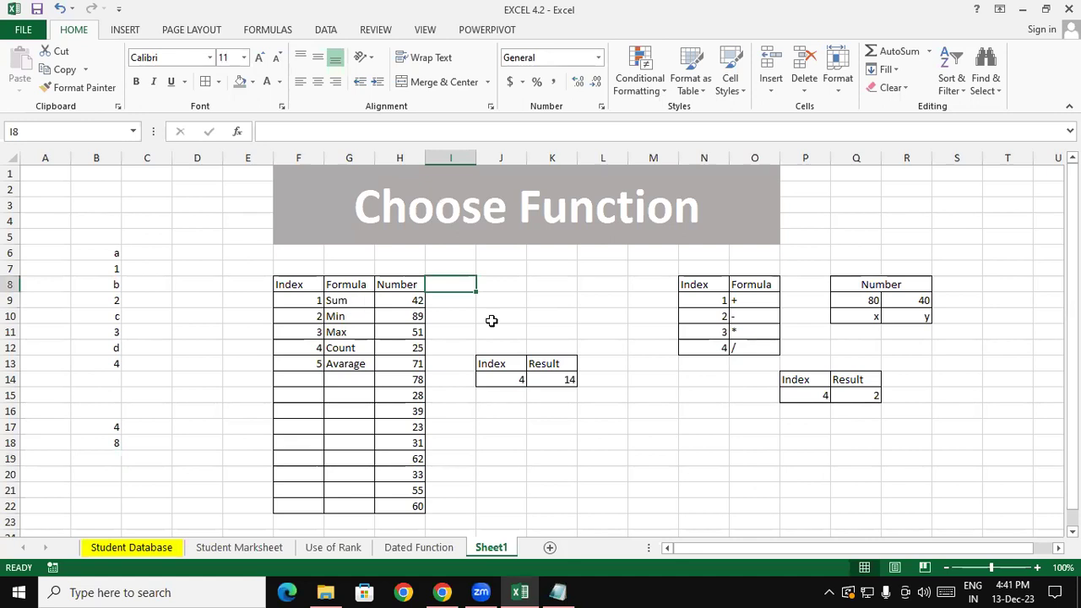
left_click(596, 285)
left_click_drag(628, 291, 649, 521)
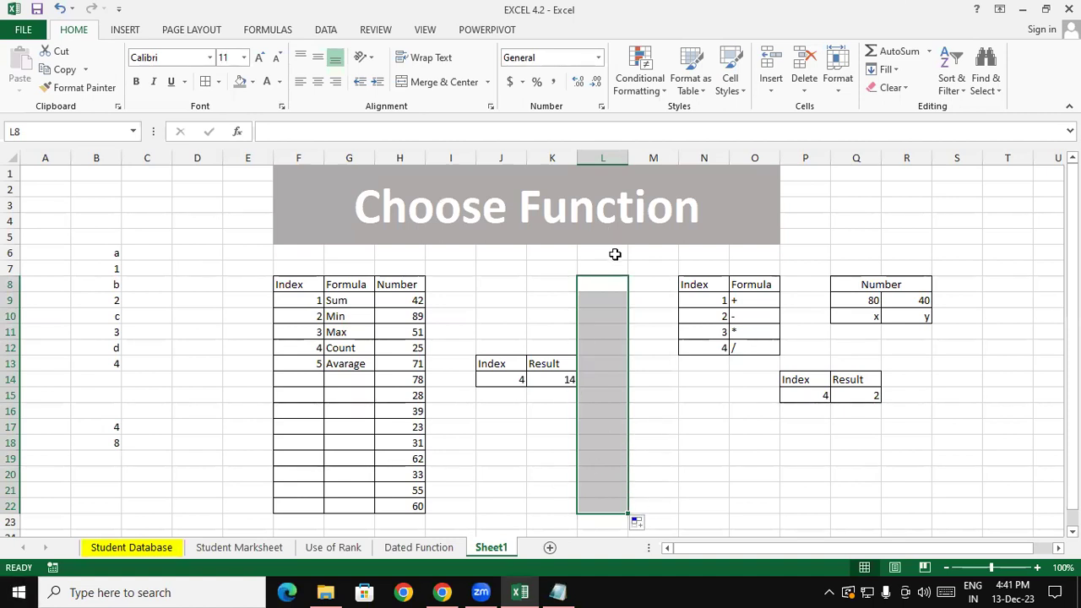
left_click_drag(618, 282, 625, 475)
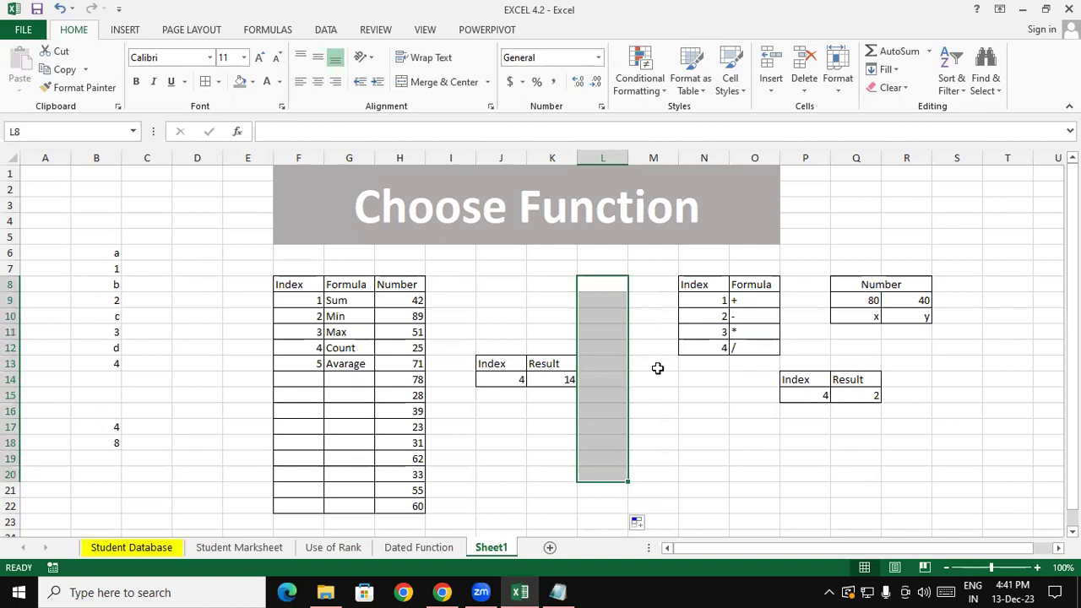
Copy the ten student names from the Student Marksheet sheet into E29:E38 on Sheet1 and autofit column E
left_click(247, 550)
left_click_drag(267, 291, 281, 473)
key("ctrl+c")
left_click(491, 547)
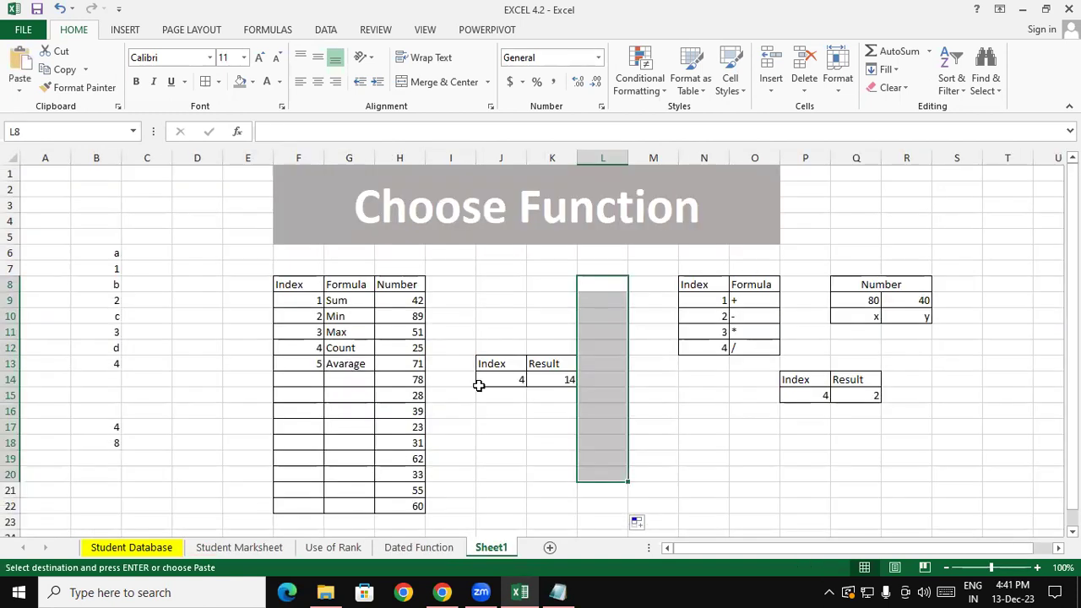
left_click_drag(1073, 345, 1073, 353)
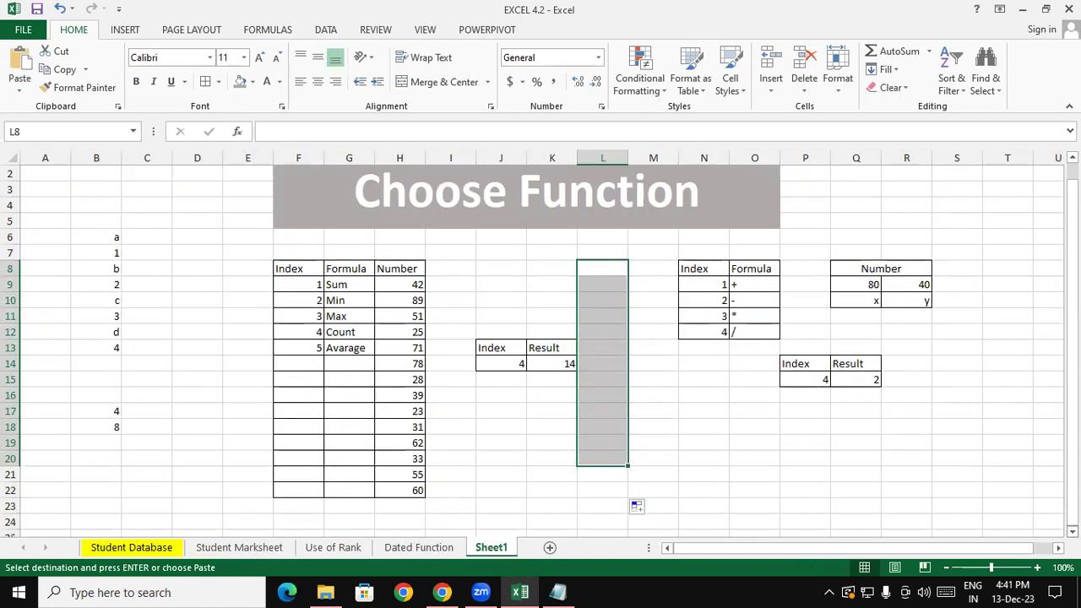
scroll(373, 342, "down", 7)
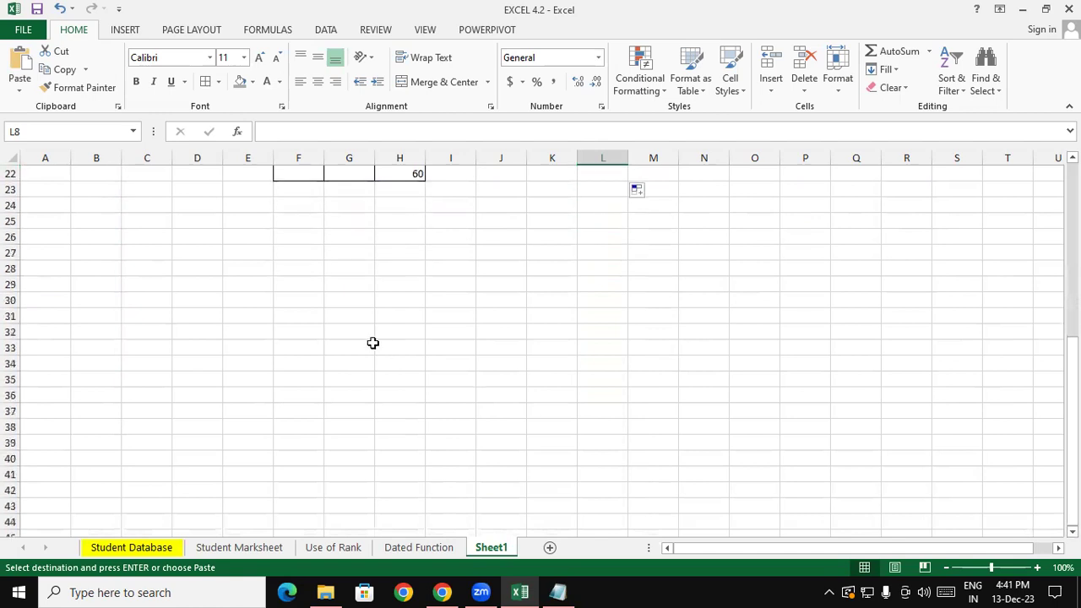
left_click(259, 285)
key("ctrl+v")
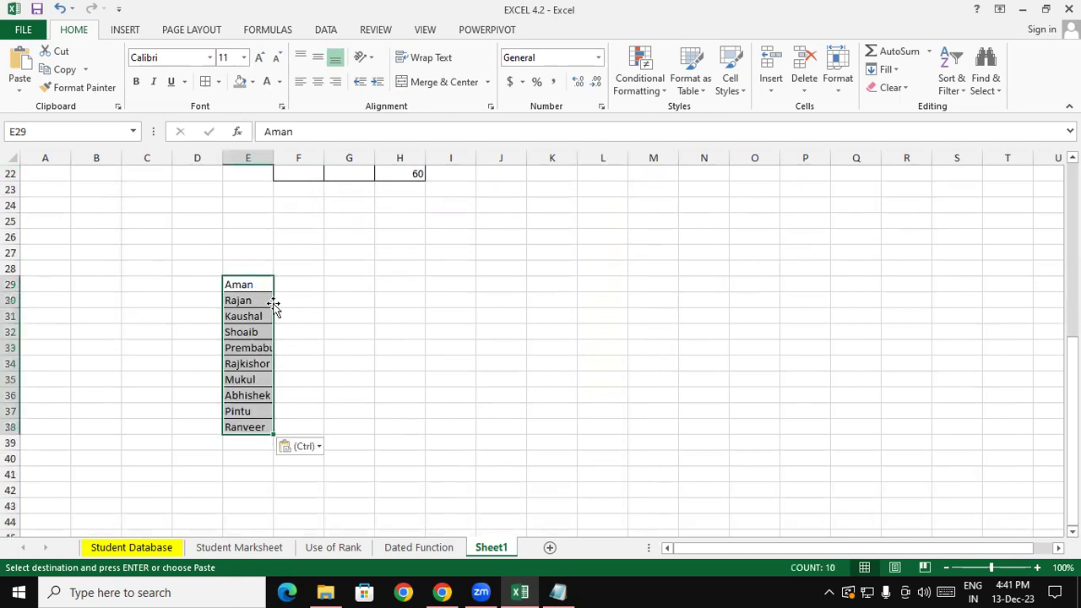
double_click(274, 158)
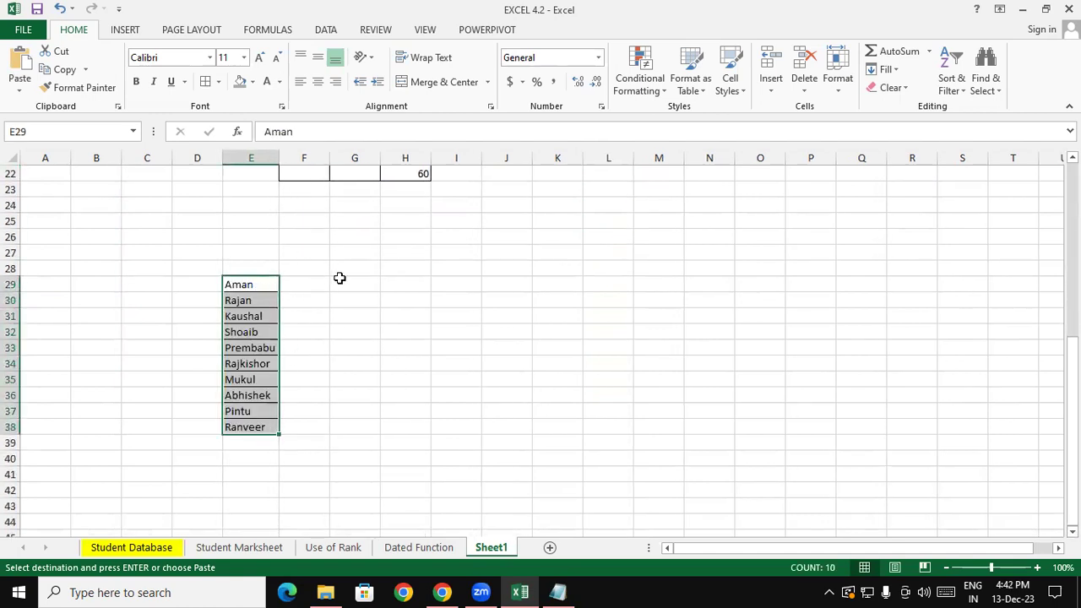
Enter the first student's name in G29 and fill it down through G38
left_click(344, 281)
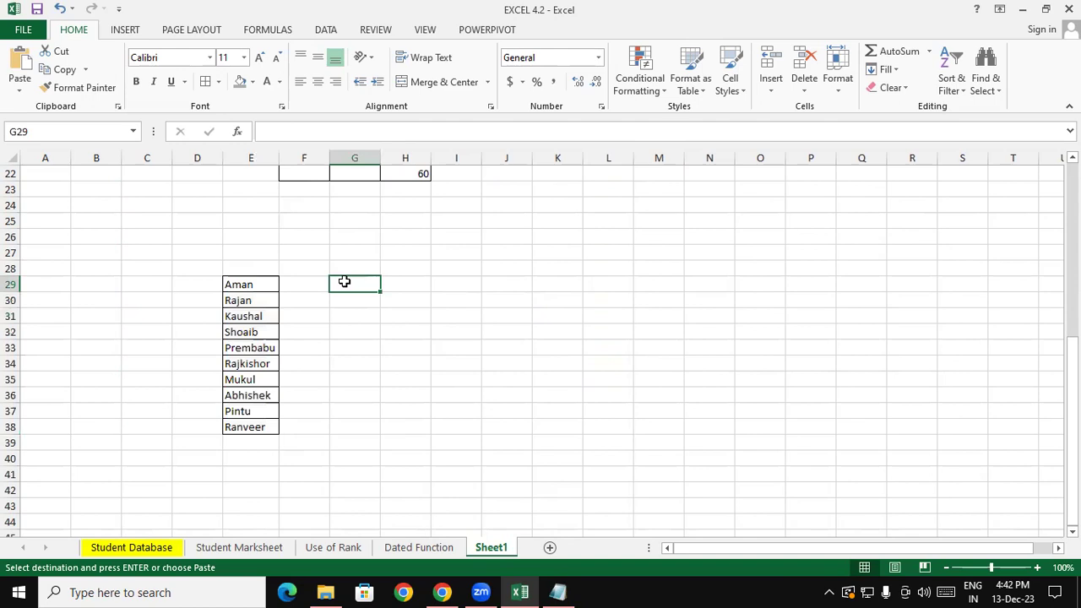
type("Aman")
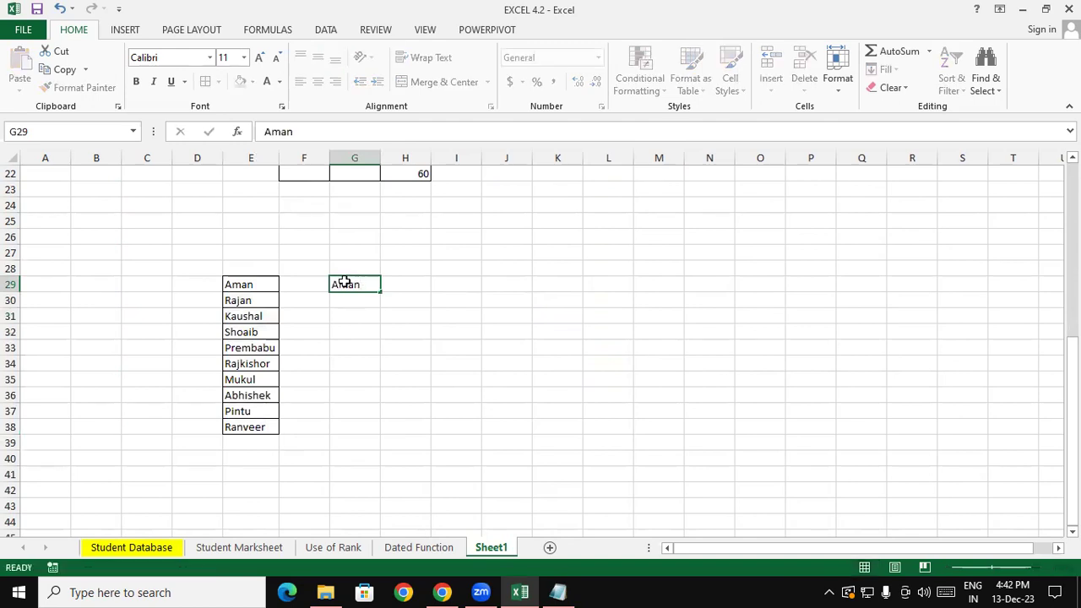
key("Return")
left_click(375, 286)
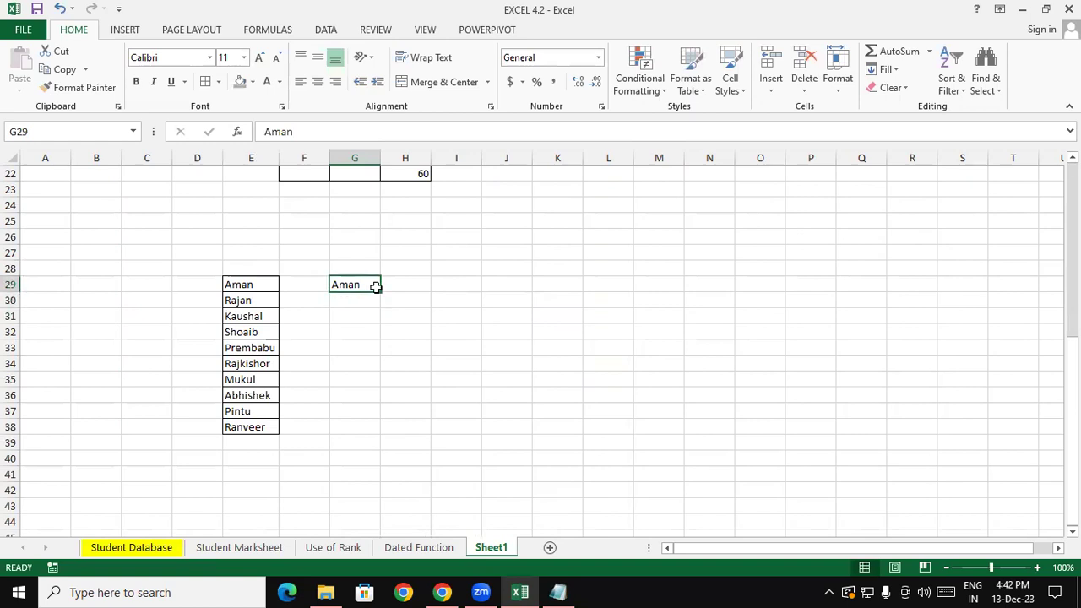
left_click_drag(379, 292, 390, 427)
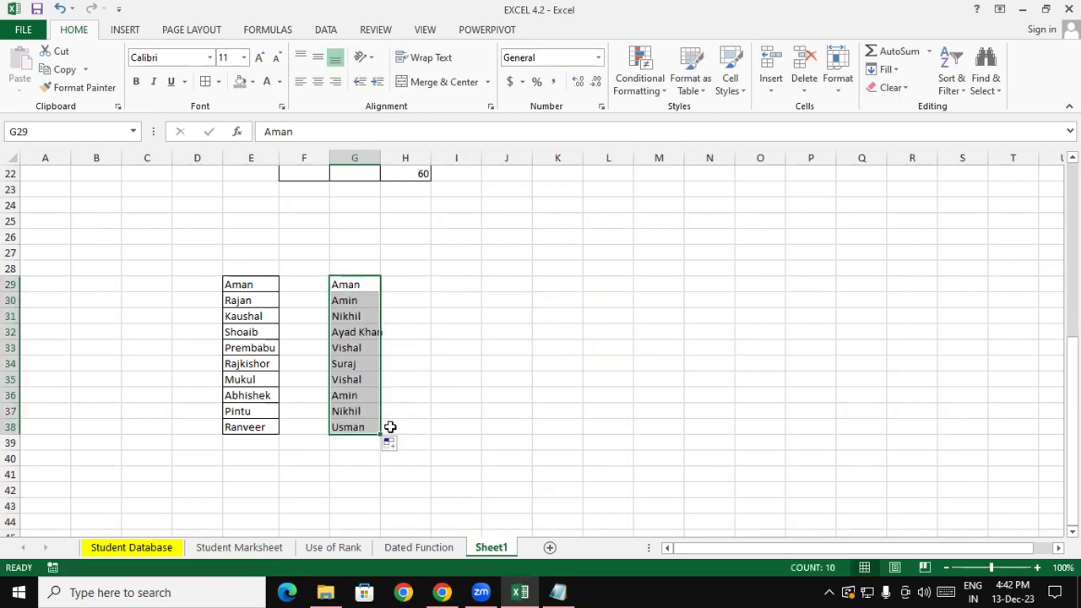
Check the autofilled names in column G and clear G29:G39
left_click(349, 301)
left_click(359, 316)
left_click(362, 334)
left_click(361, 347)
left_click_drag(354, 314, 362, 279)
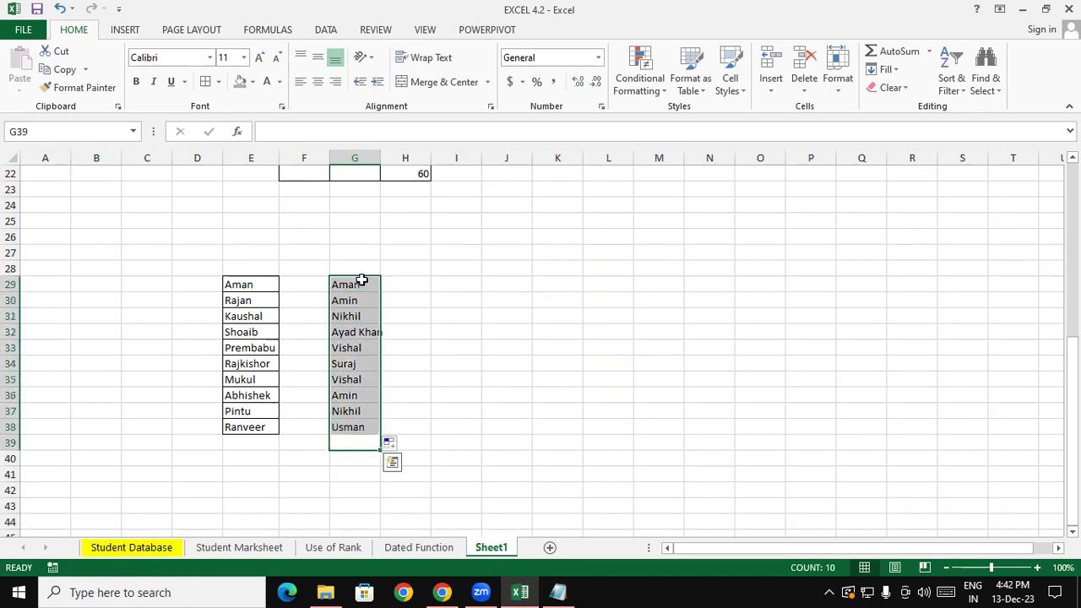
key("Delete")
left_click(627, 288)
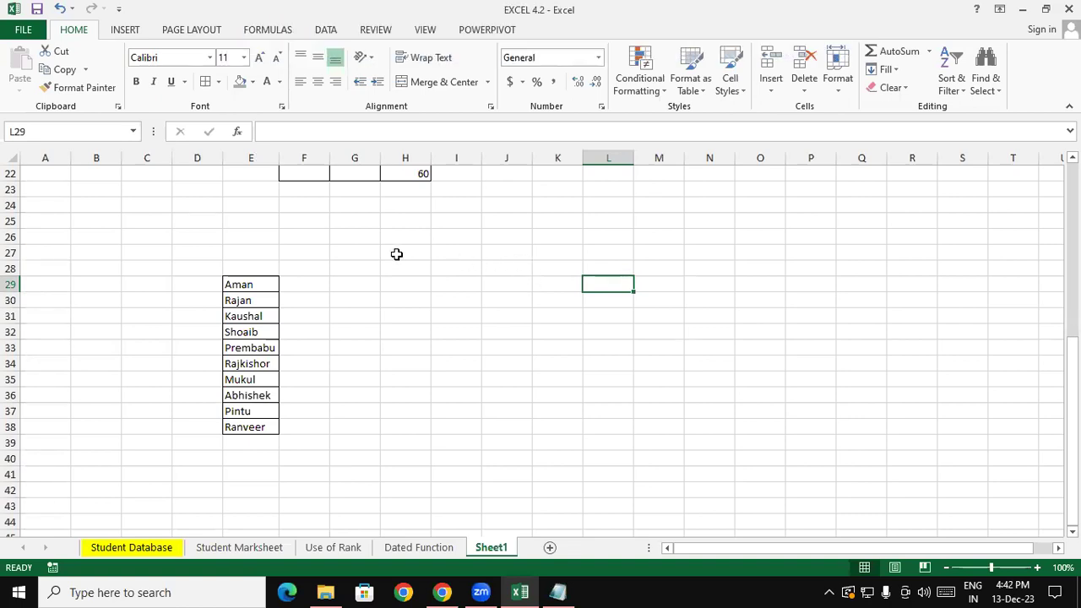
Enter the second student's name in G30 and fill it down through G38
left_click(373, 266)
left_click(370, 295)
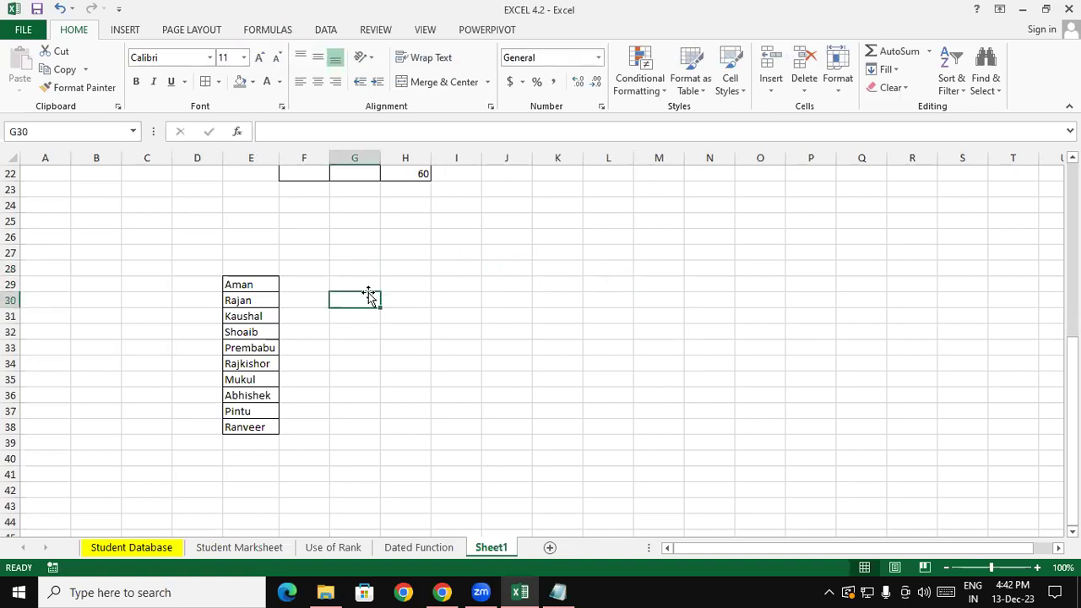
type("Raja")
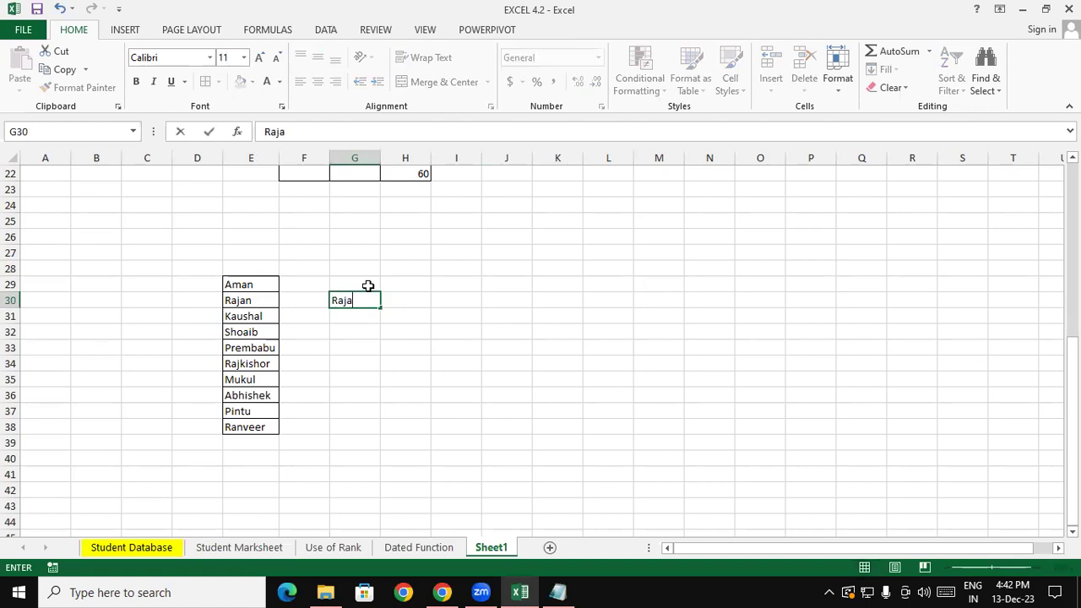
type("n")
key("Return")
left_click(362, 294)
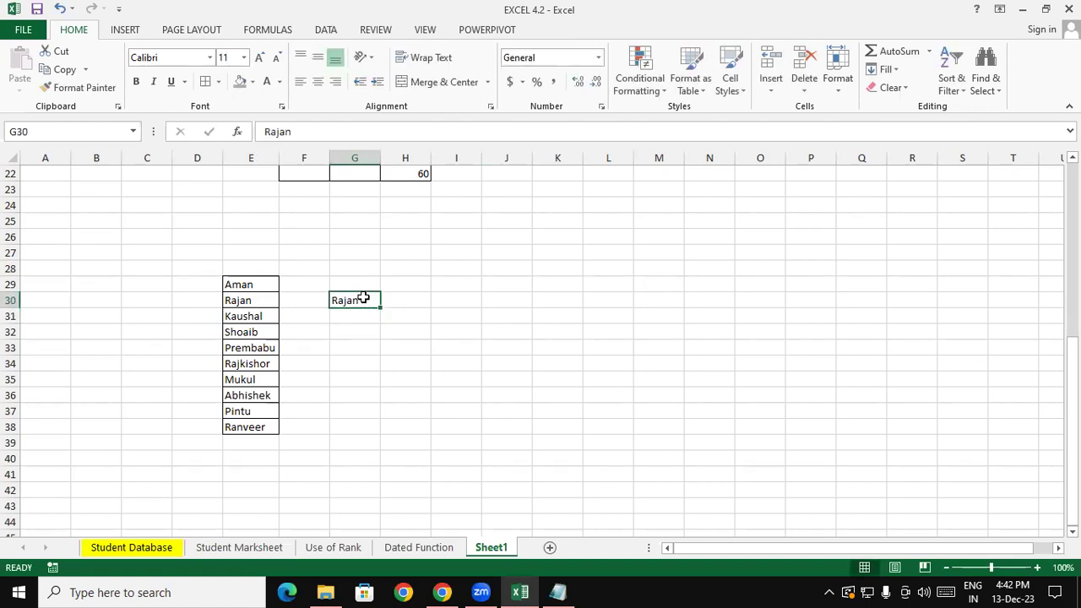
left_click_drag(381, 308, 378, 437)
Compare the autofilled names with the source list in column E and clear G30:G38
left_click_drag(245, 315, 262, 438)
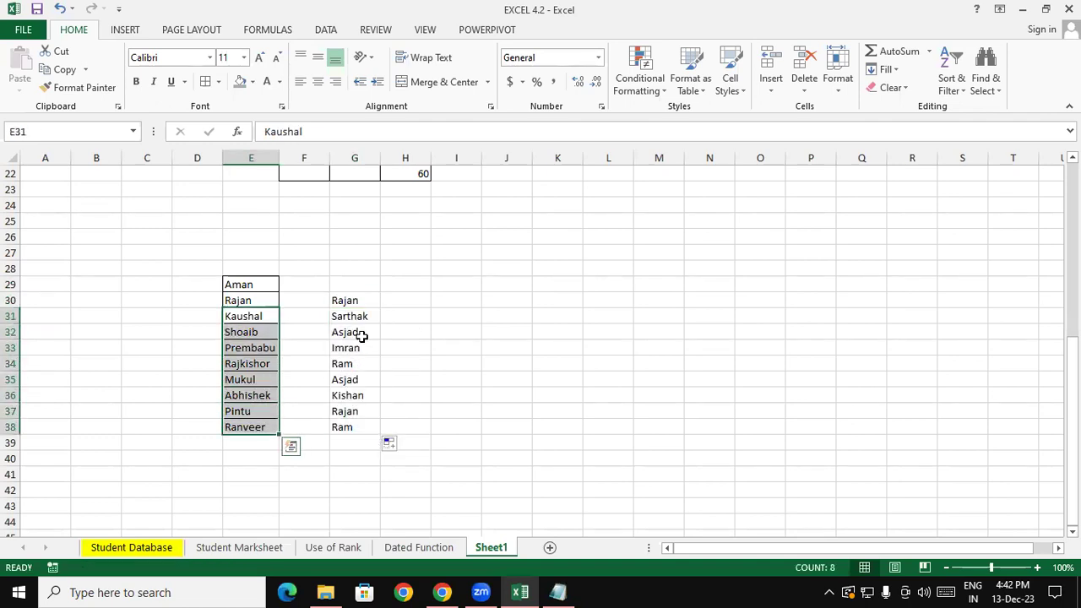
left_click_drag(351, 316, 338, 419)
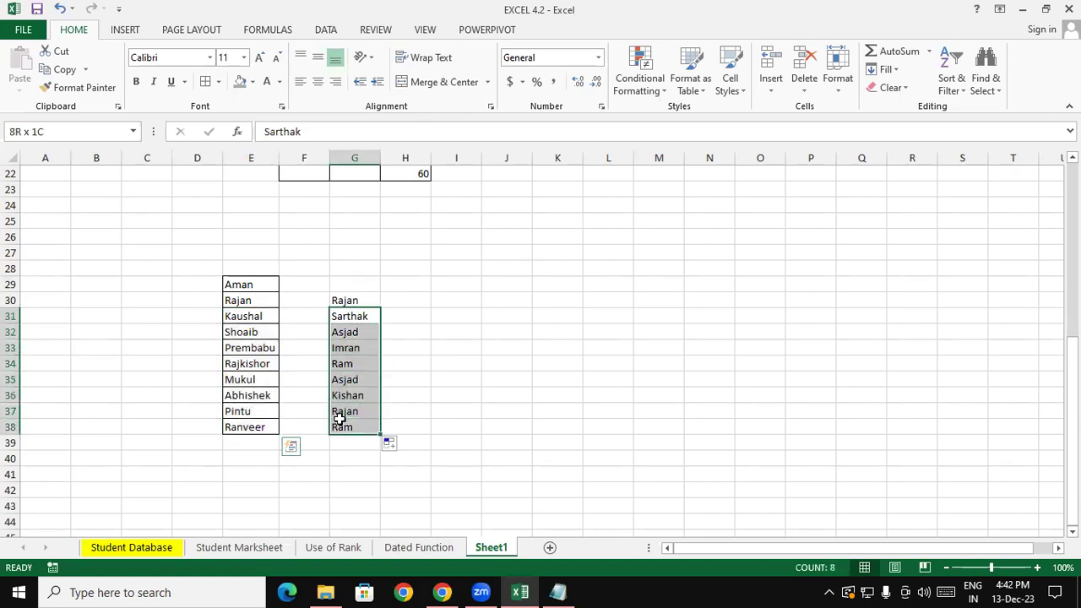
left_click_drag(265, 284, 277, 421)
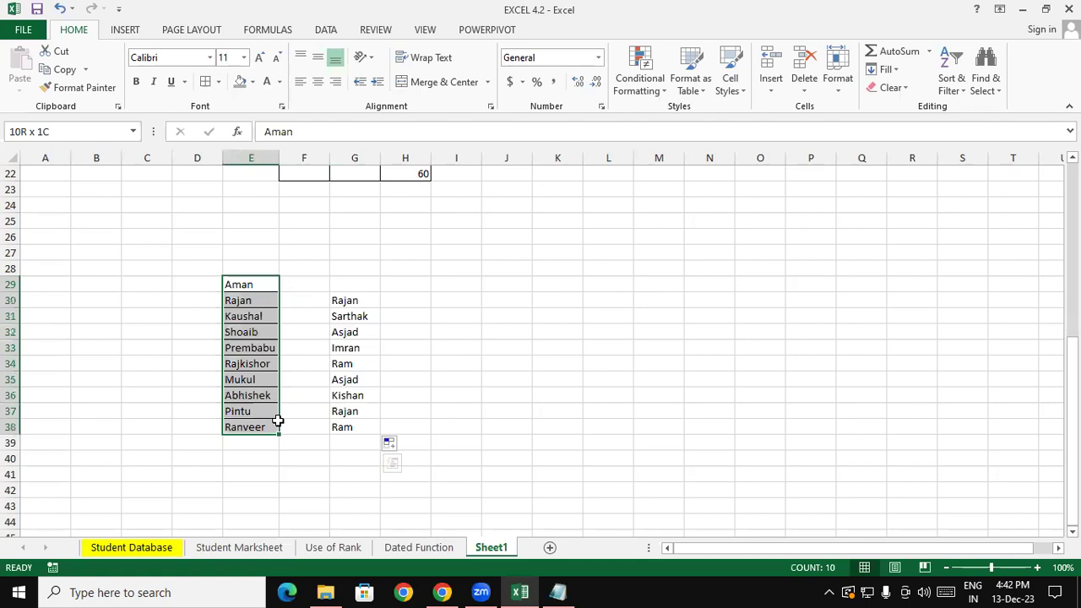
left_click(540, 302, "shift")
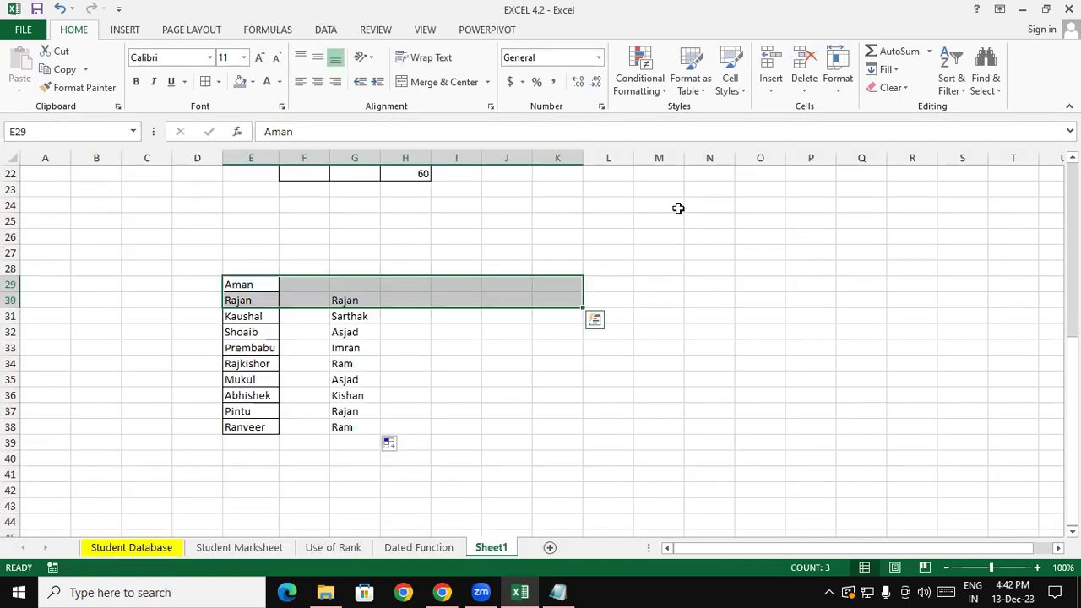
left_click(678, 206)
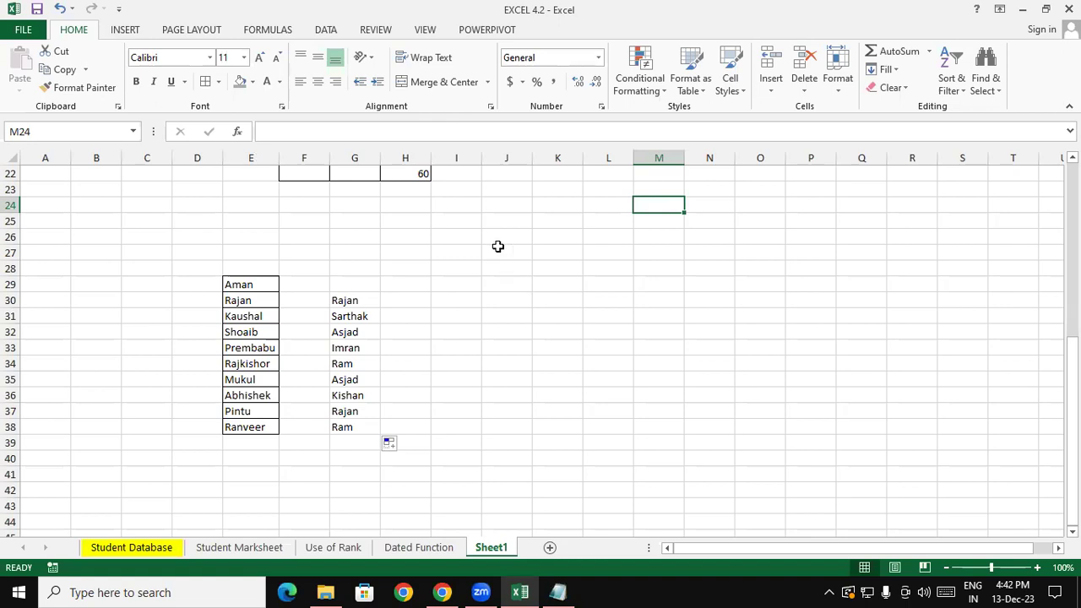
left_click_drag(272, 266, 360, 436)
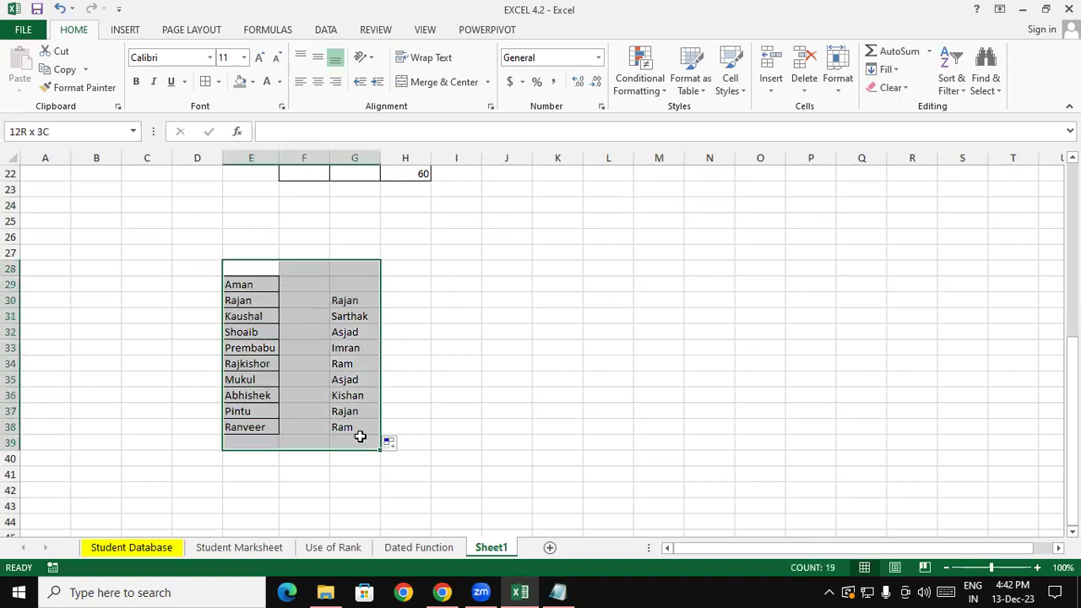
left_click(405, 394)
left_click_drag(364, 306, 366, 430)
key("Delete")
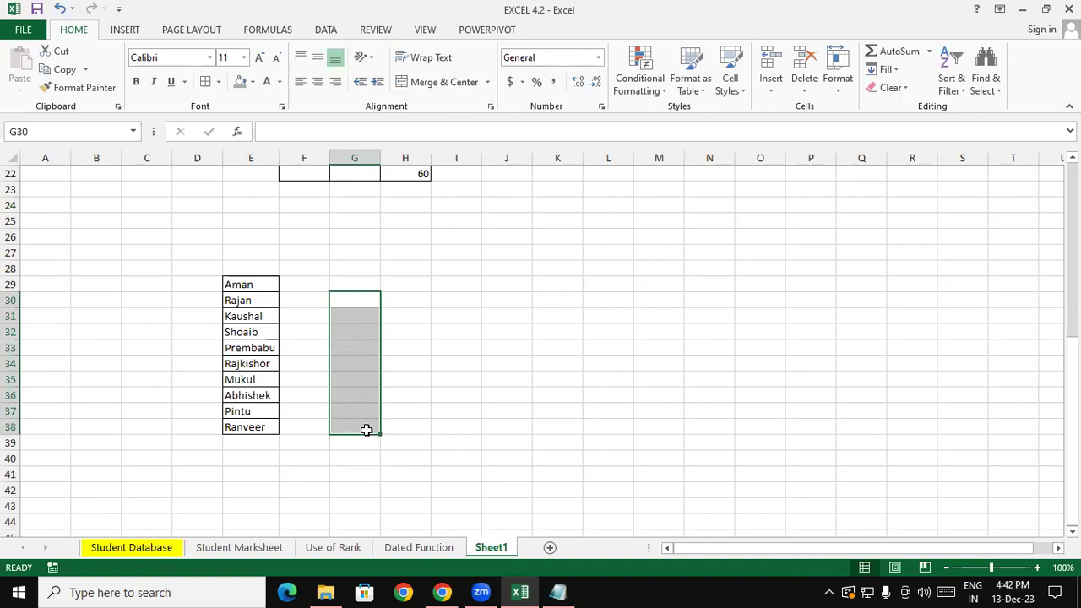
Enter the ninth student's name from the source list in G29 and fill it down through G38
left_click(354, 288)
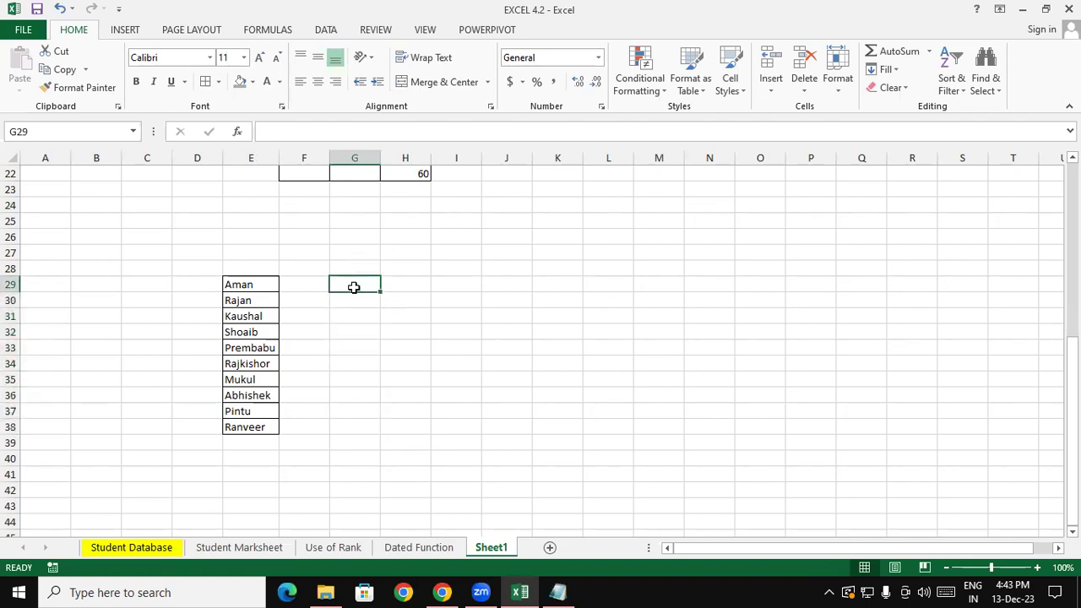
type("Pintu")
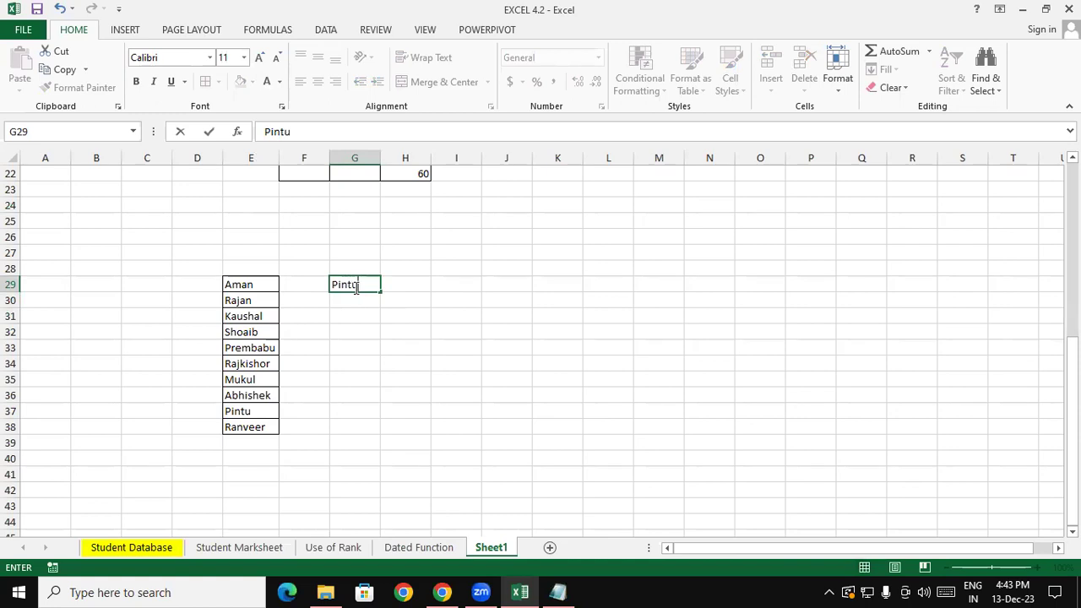
key("Return")
left_click(372, 286)
left_click_drag(380, 293, 375, 432)
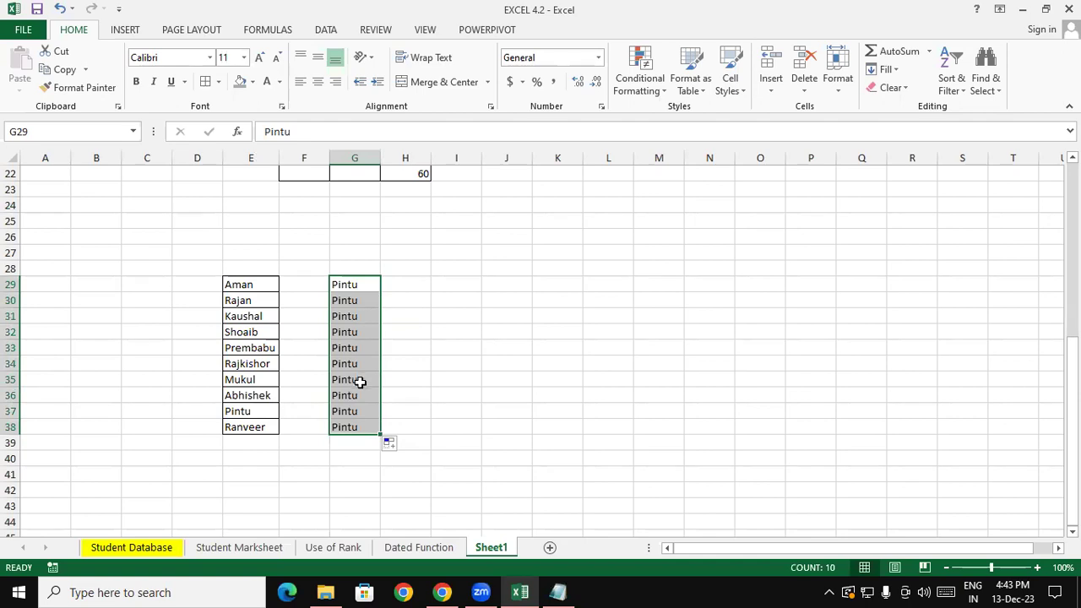
Clear the repeated name from G29:G38
left_click(391, 345)
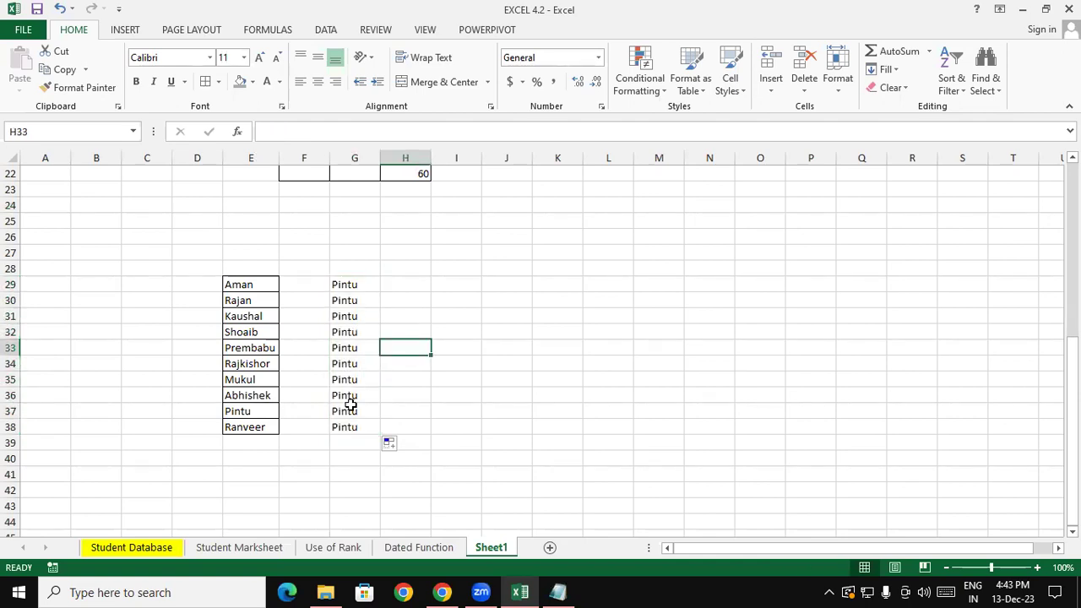
left_click_drag(356, 425, 352, 289)
key("Delete")
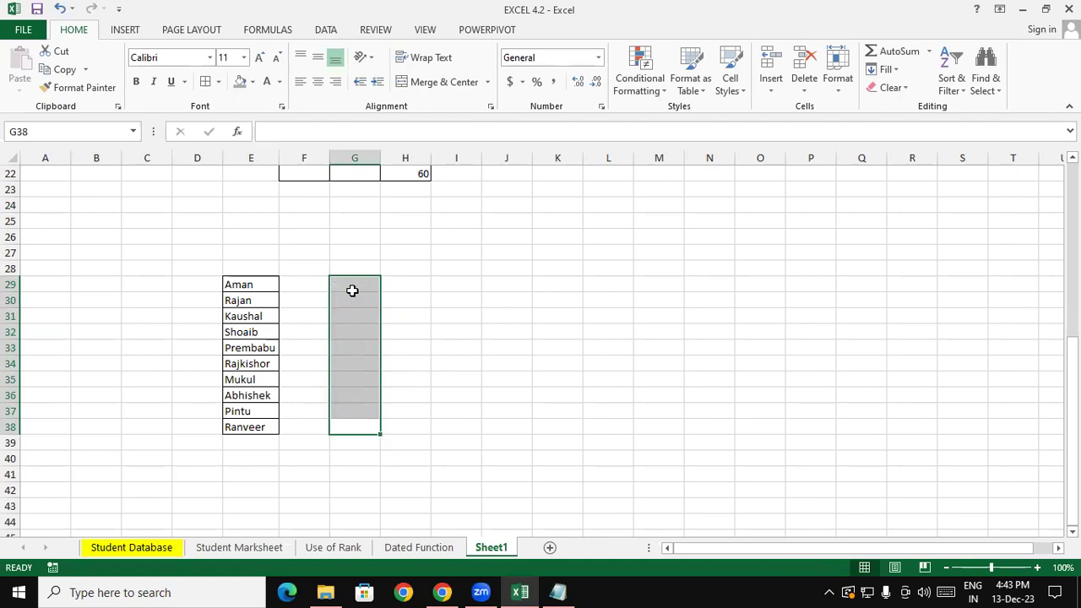
left_click(338, 256)
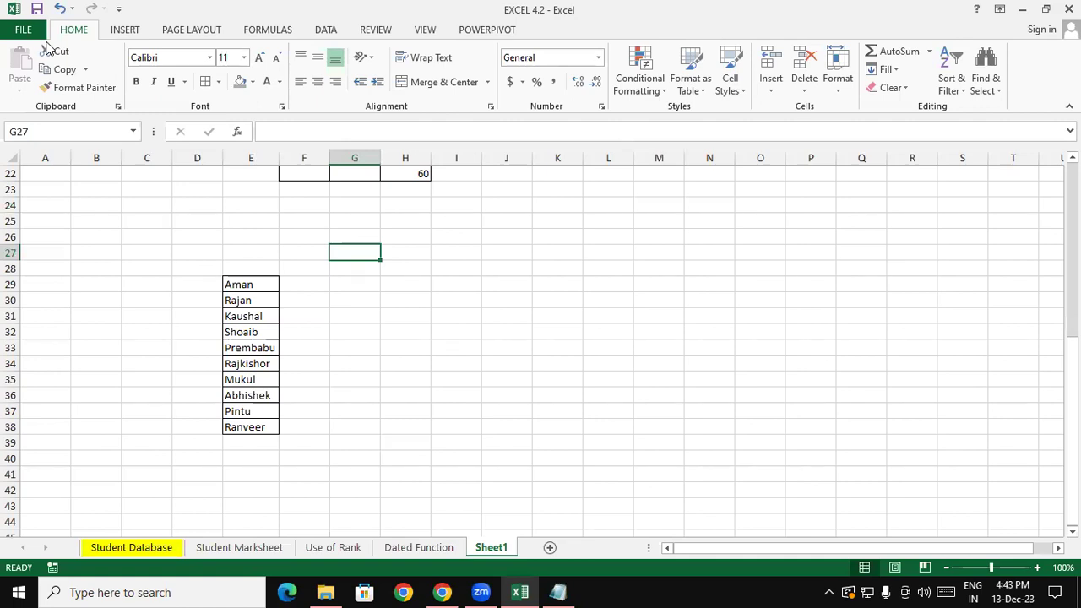
Open the Custom Lists editor from the General section of Excel's Advanced options and move it clear of its initial position
left_click(32, 31)
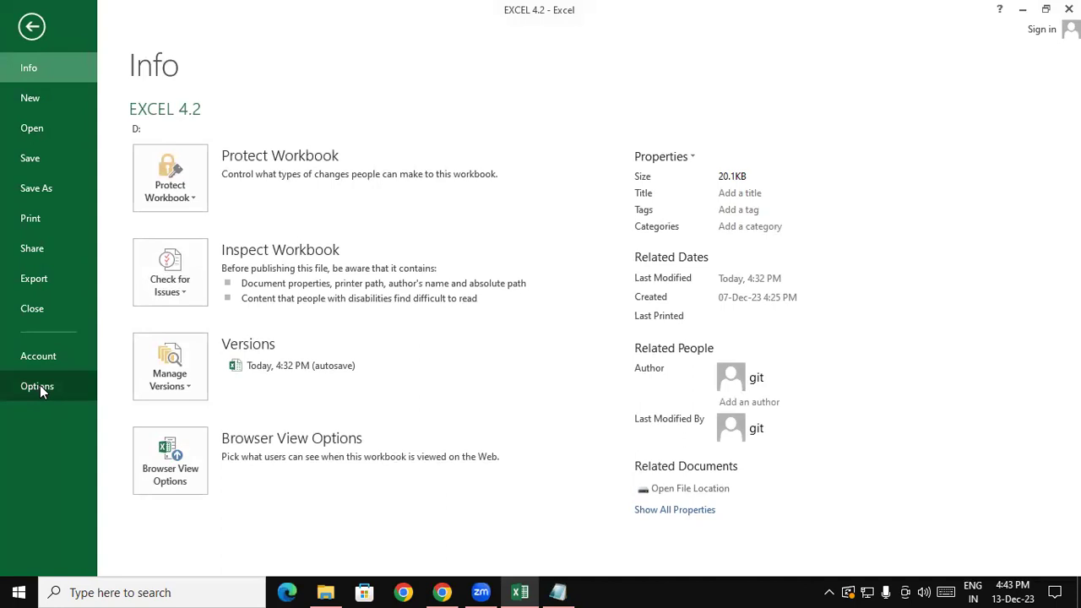
left_click(32, 36)
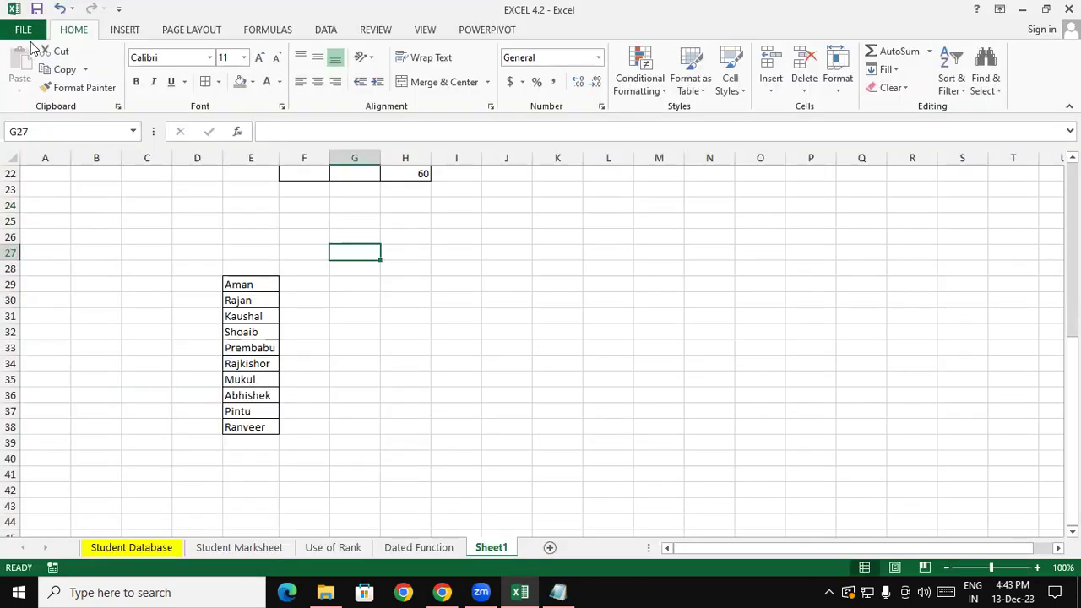
left_click(24, 30)
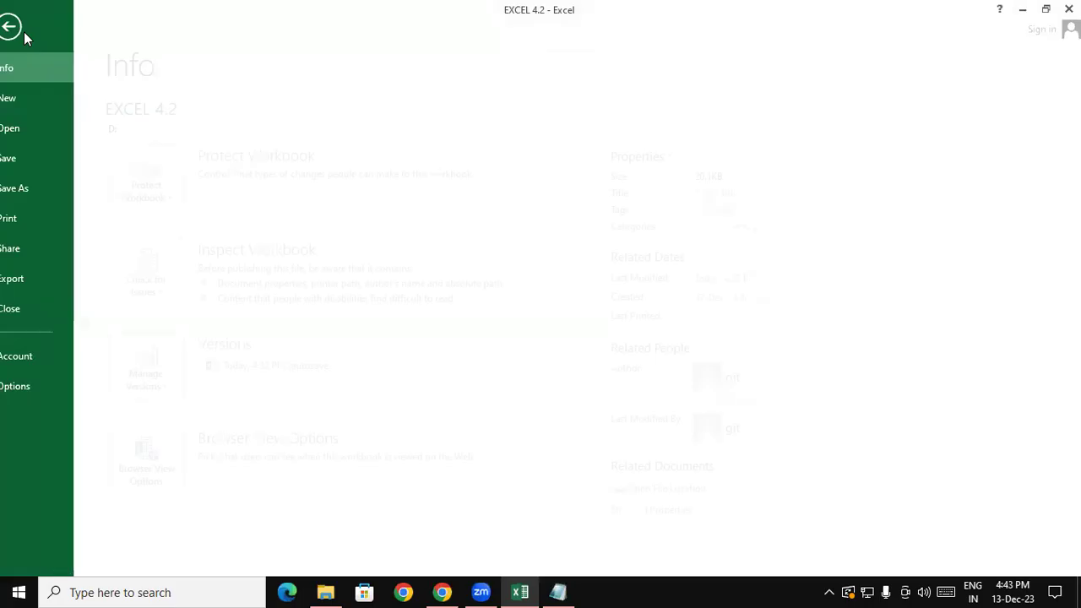
left_click(42, 384)
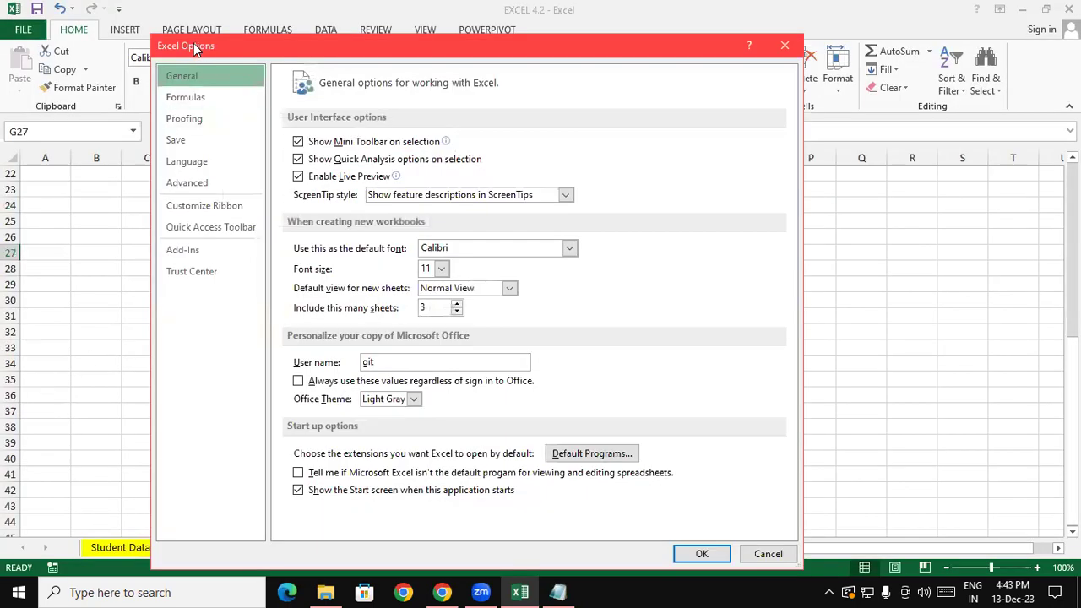
left_click_drag(193, 43, 111, 27)
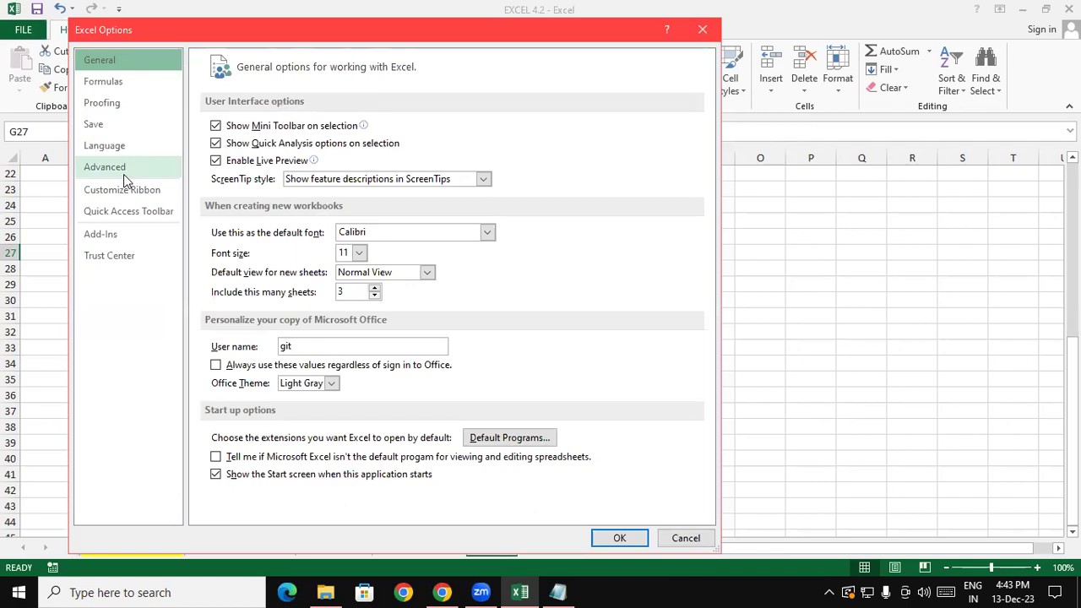
left_click(123, 181)
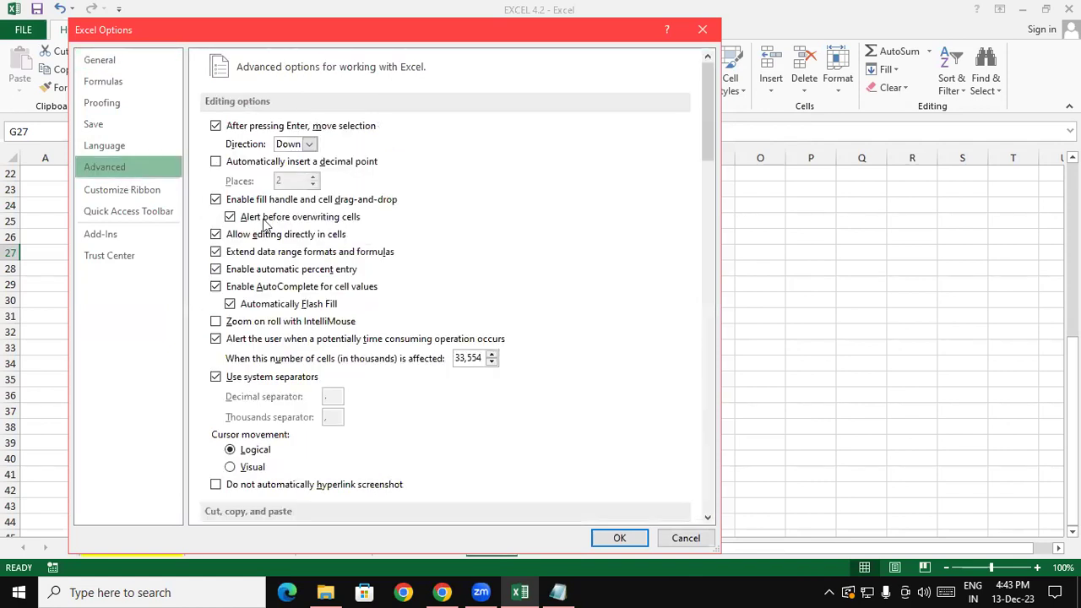
left_click_drag(706, 107, 685, 432)
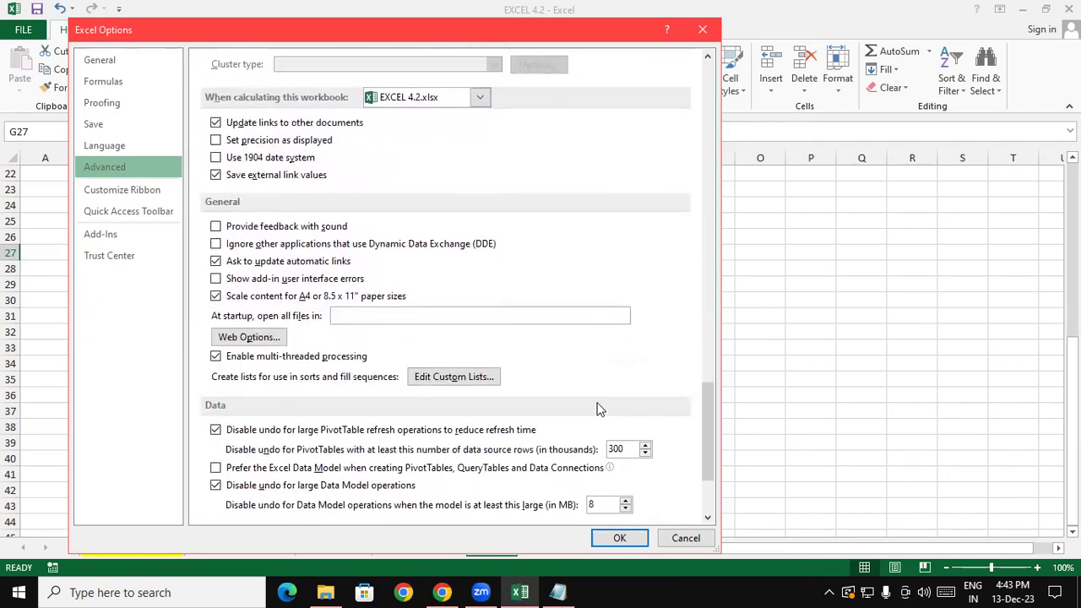
left_click(462, 385)
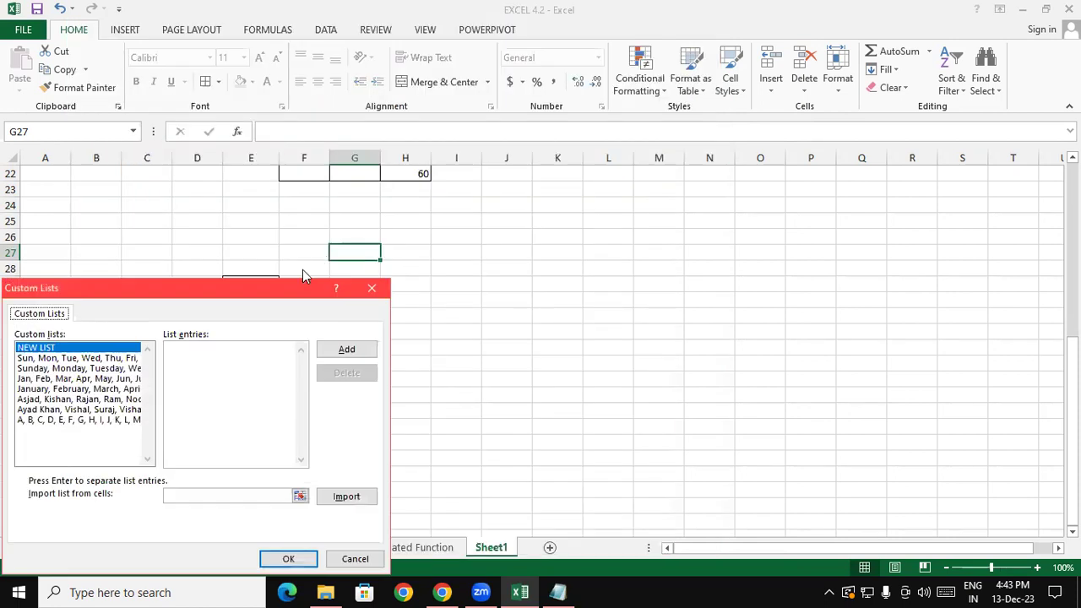
left_click_drag(257, 281, 345, 154)
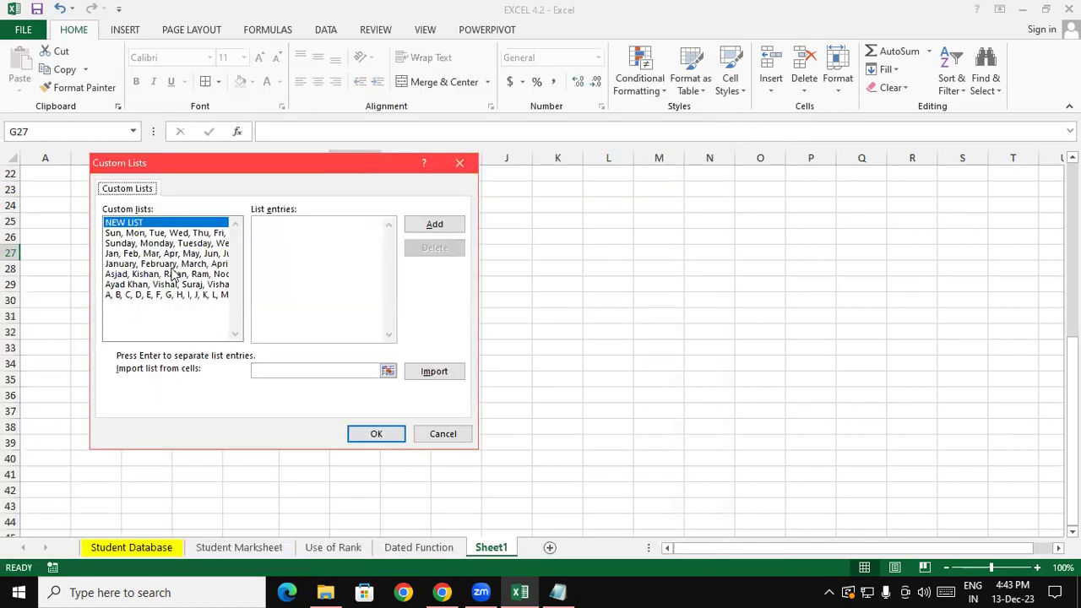
View the entries of the two stored custom name lists and add the first one to the custom lists again
left_click(142, 284)
left_click(137, 275)
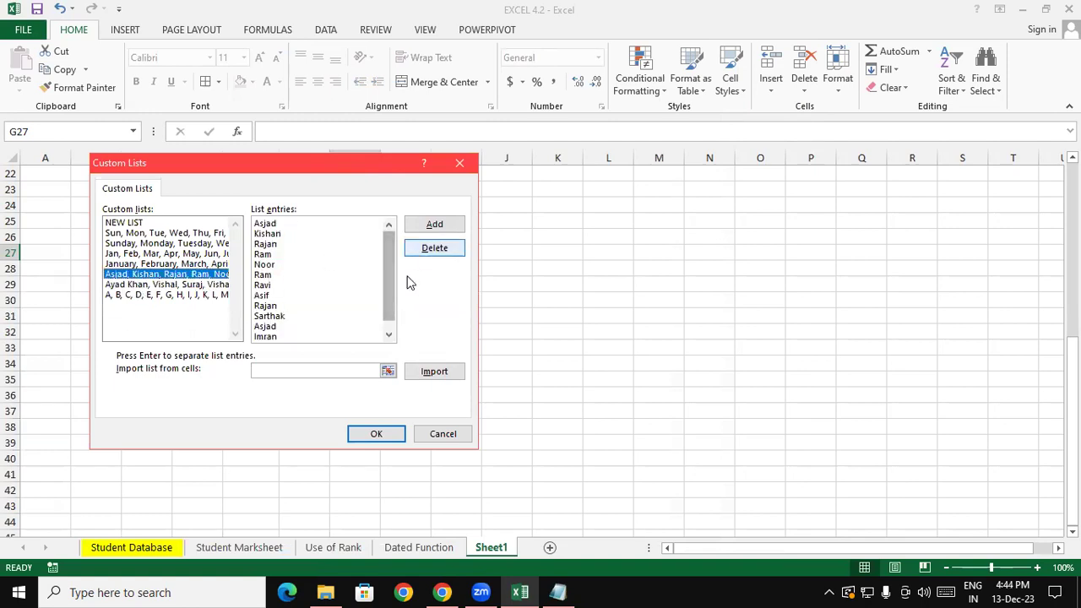
scroll(390, 271, "down", 1)
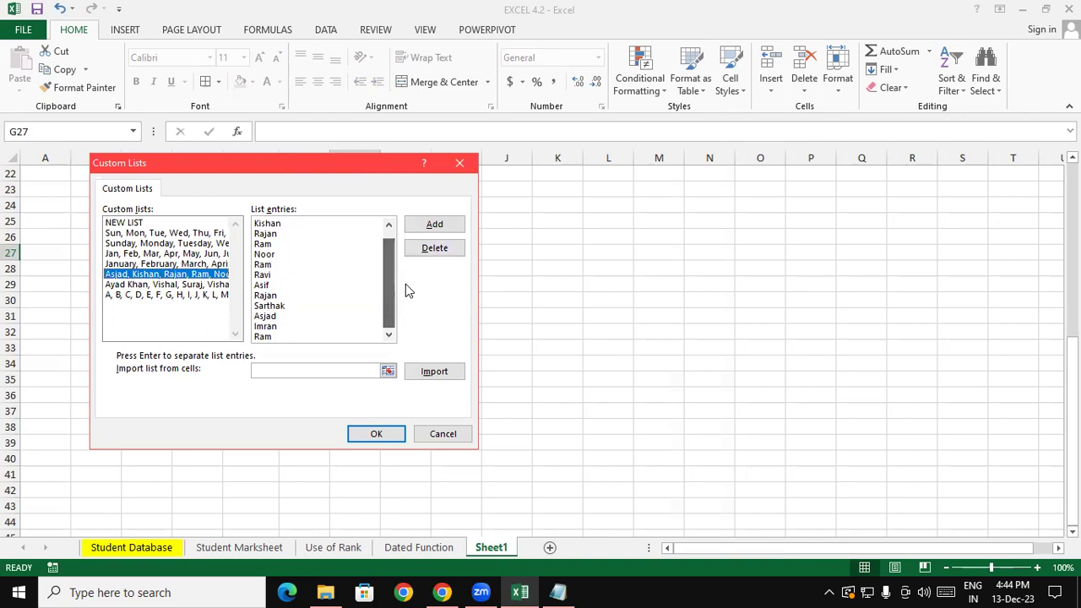
left_click(428, 225)
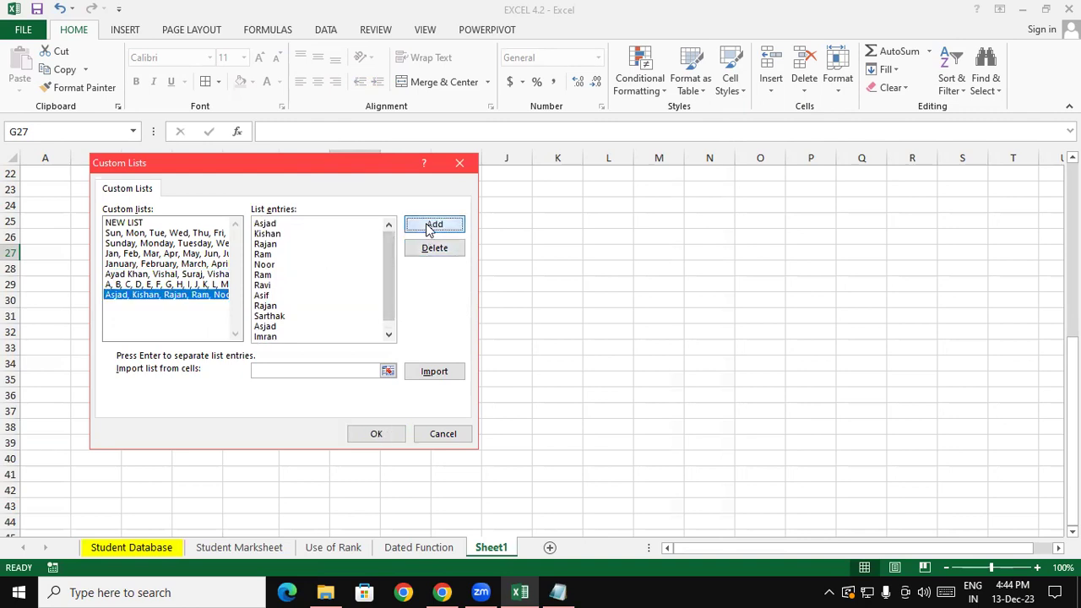
Empty the list entries box of the selected student name list in Custom Lists
left_click(330, 371)
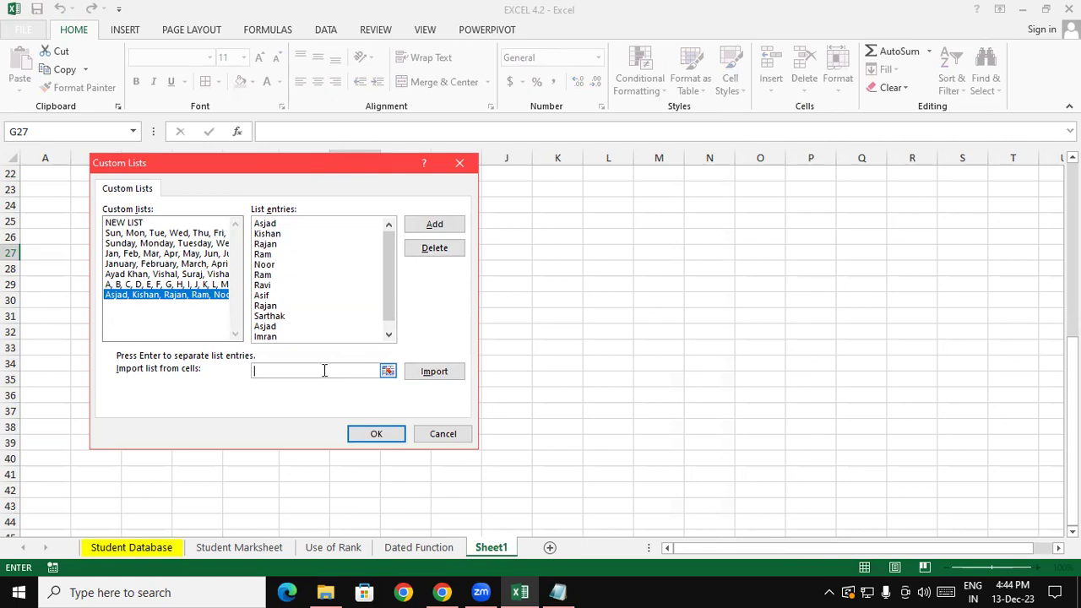
left_click_drag(305, 338, 247, 196)
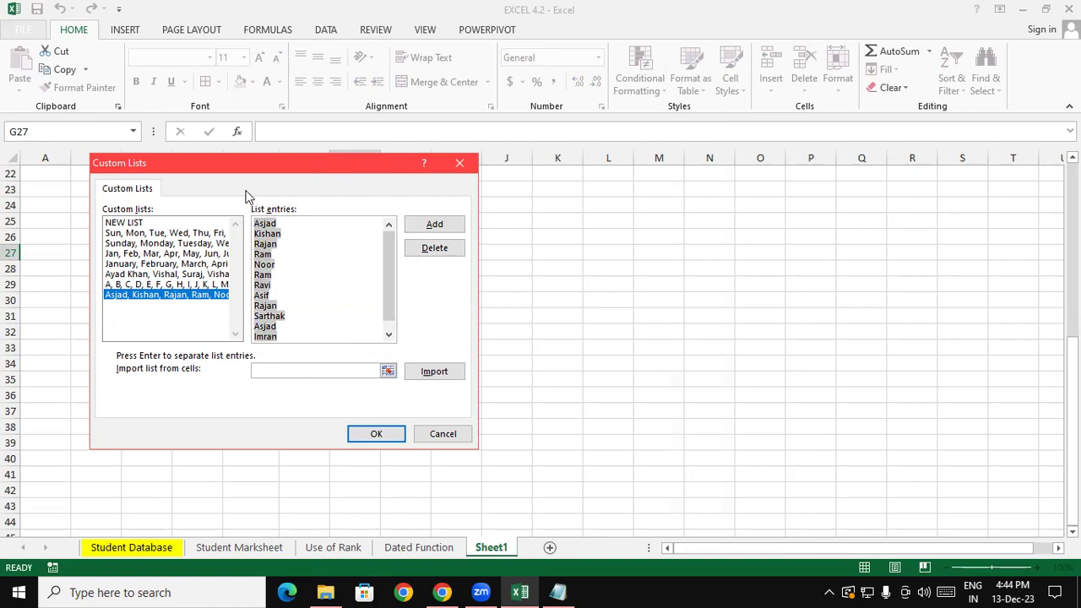
key("Delete")
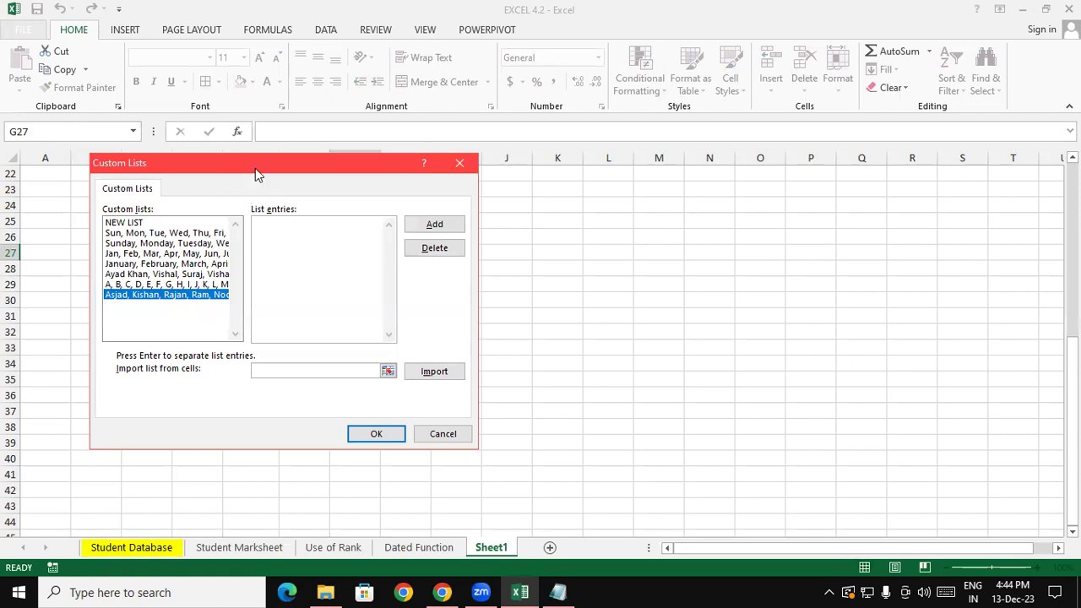
Import the student names in E29:E38 as a new custom list and confirm the custom list and Excel options
left_click_drag(255, 168, 557, 101)
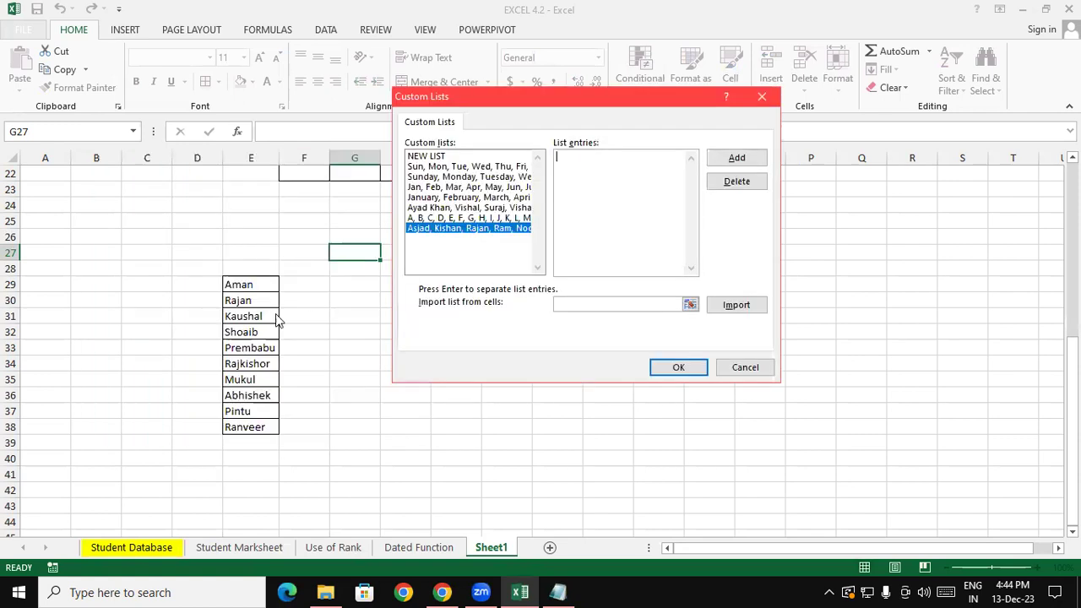
left_click(595, 303)
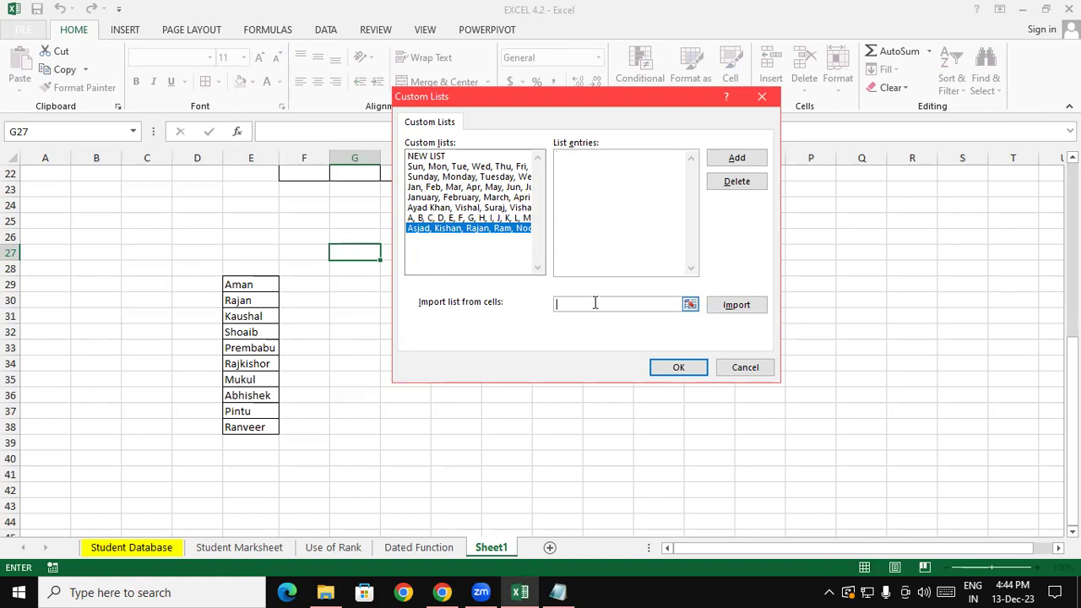
left_click_drag(266, 284, 261, 426)
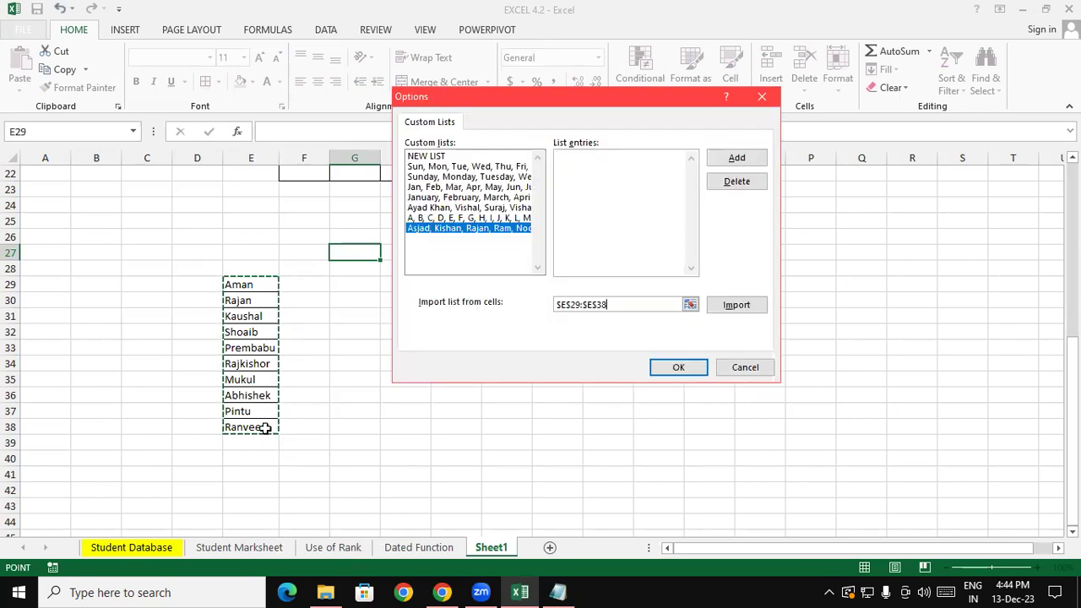
left_click(735, 307)
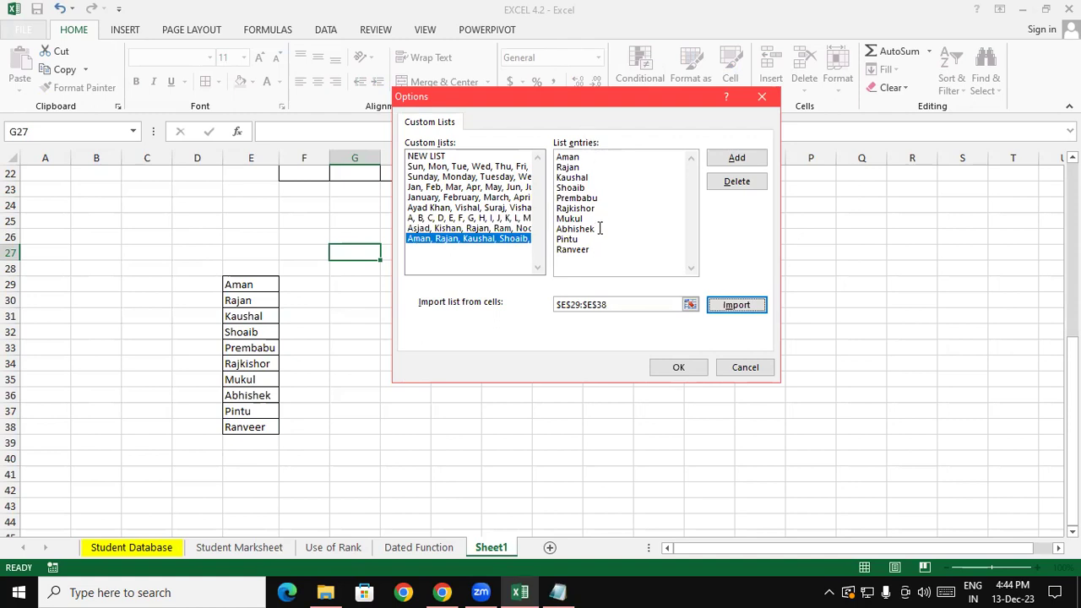
left_click(737, 161)
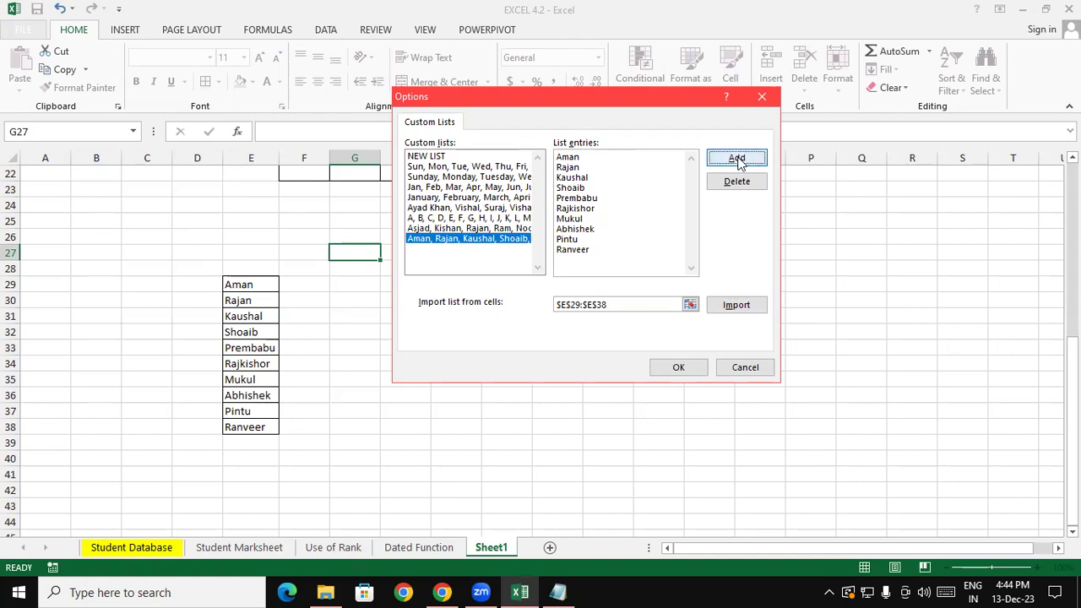
left_click(678, 367)
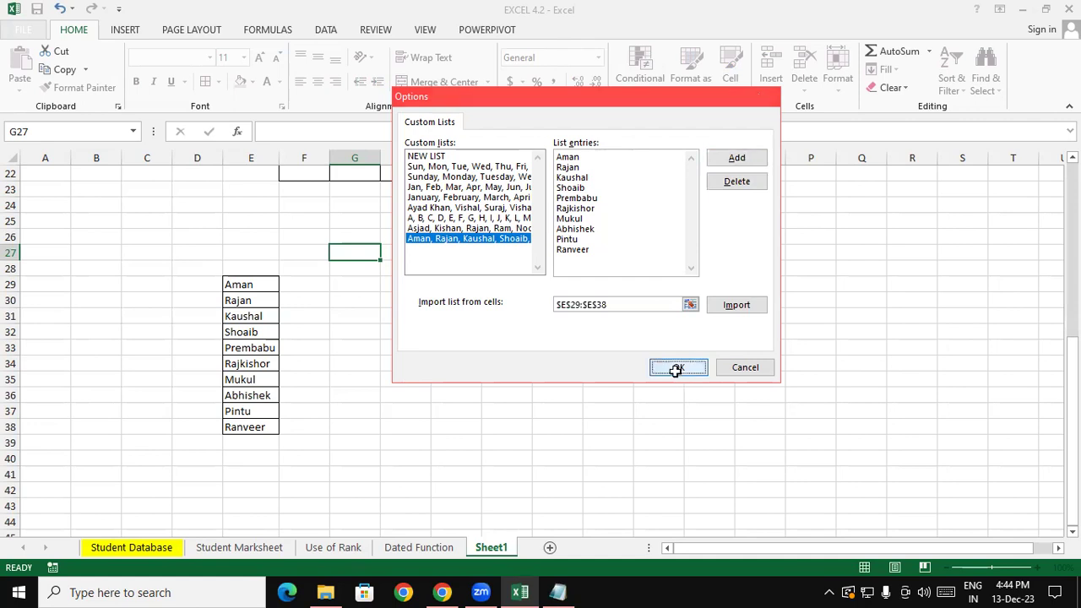
left_click(620, 537)
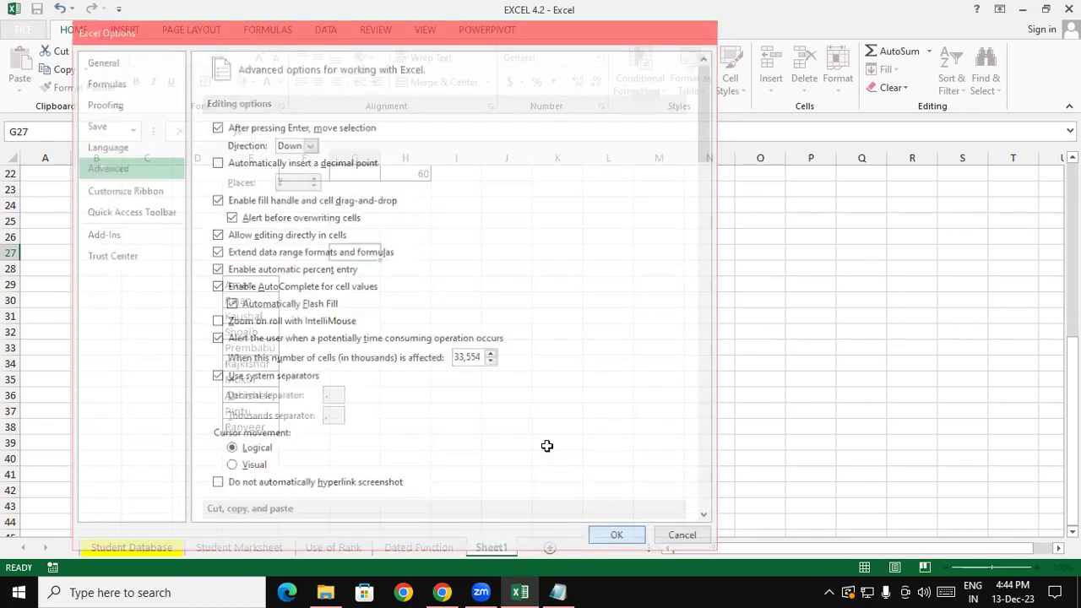
Enter the seventh student's name from the source list in G29, fill it down through G38 and widen column G
left_click(262, 363)
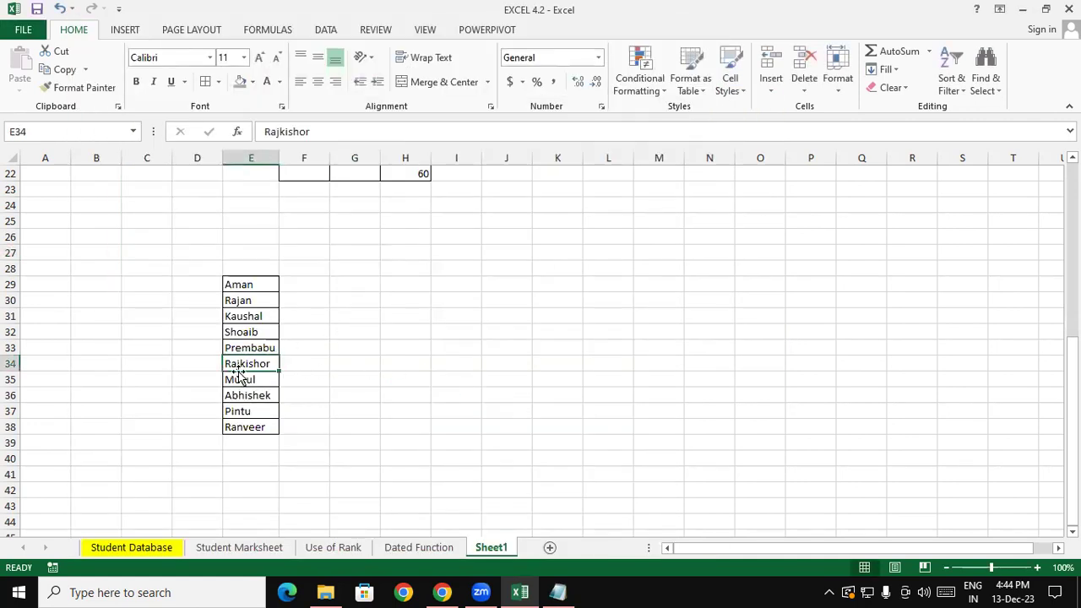
left_click(372, 281)
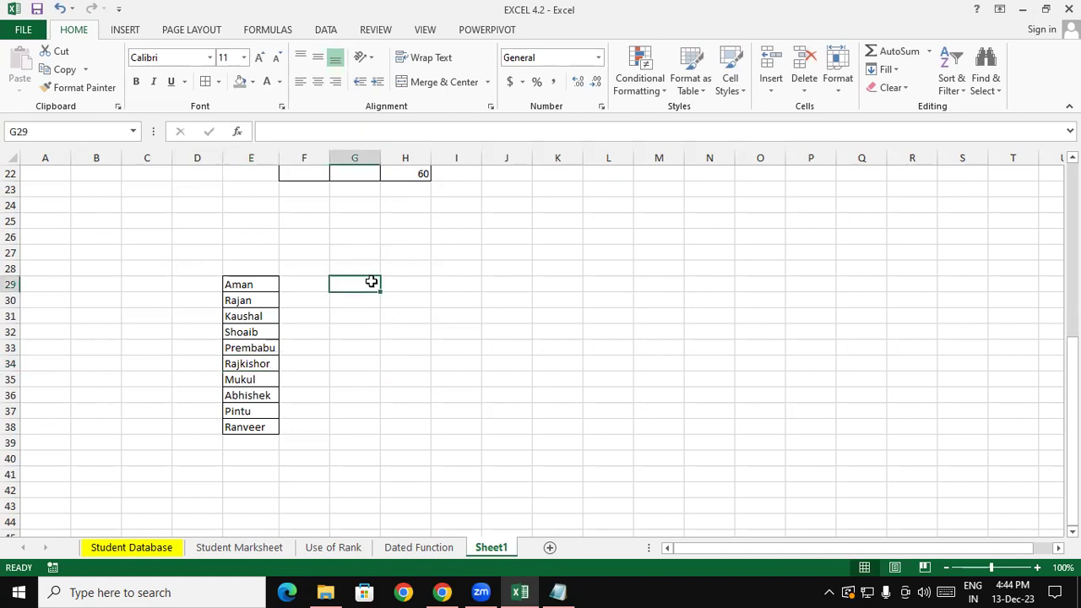
type("Mukul")
key("Return")
left_click(375, 285)
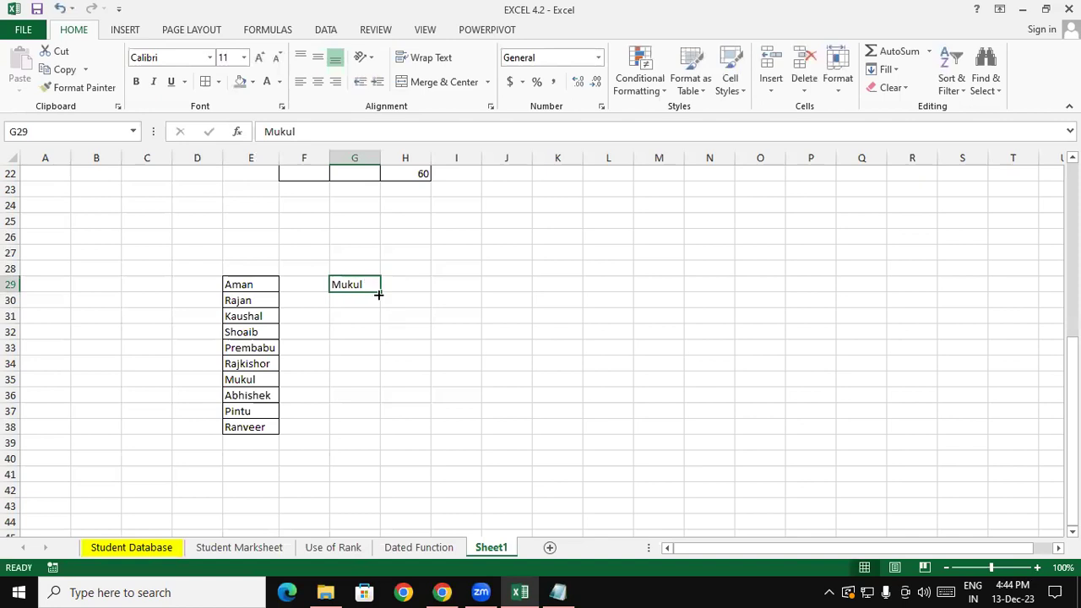
left_click_drag(379, 292, 382, 433)
left_click_drag(380, 158, 394, 158)
Enter the ninth student's name from the source list in H29 and fill the series down through H38
left_click(420, 284)
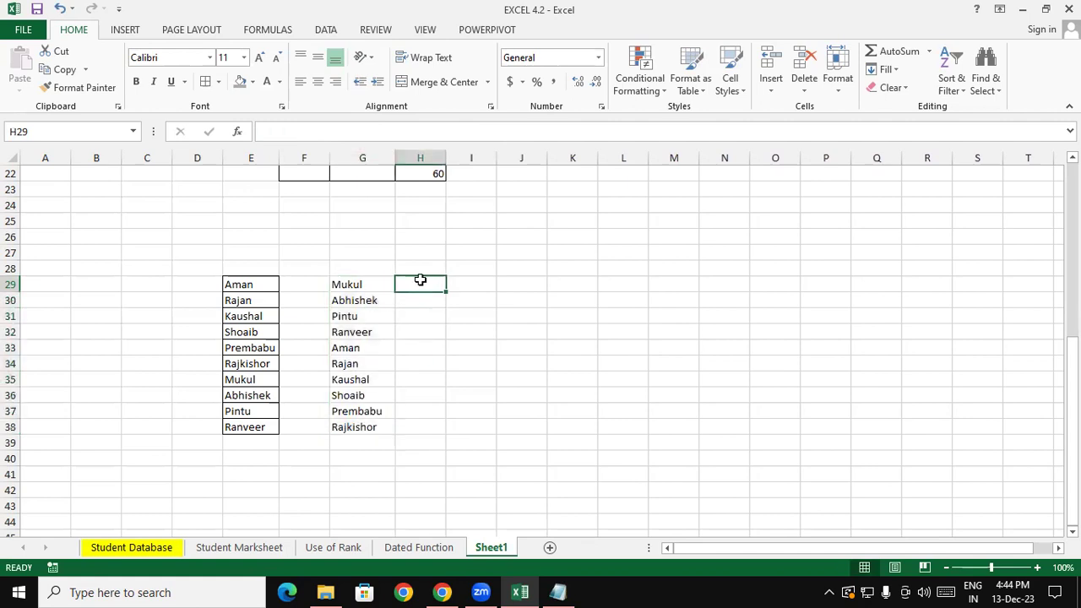
type("P")
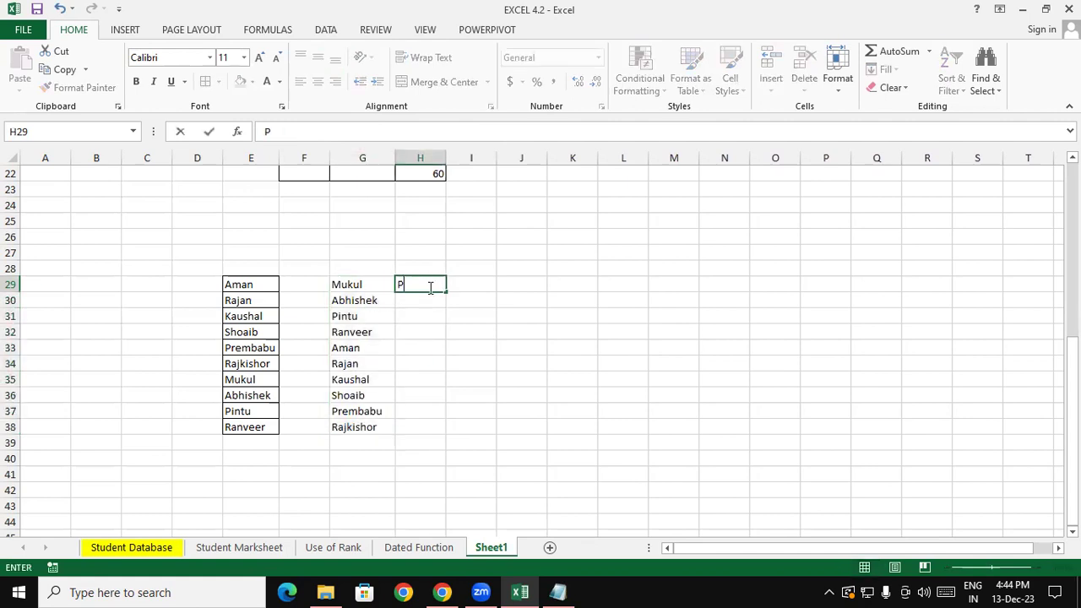
type("intu")
key("Return")
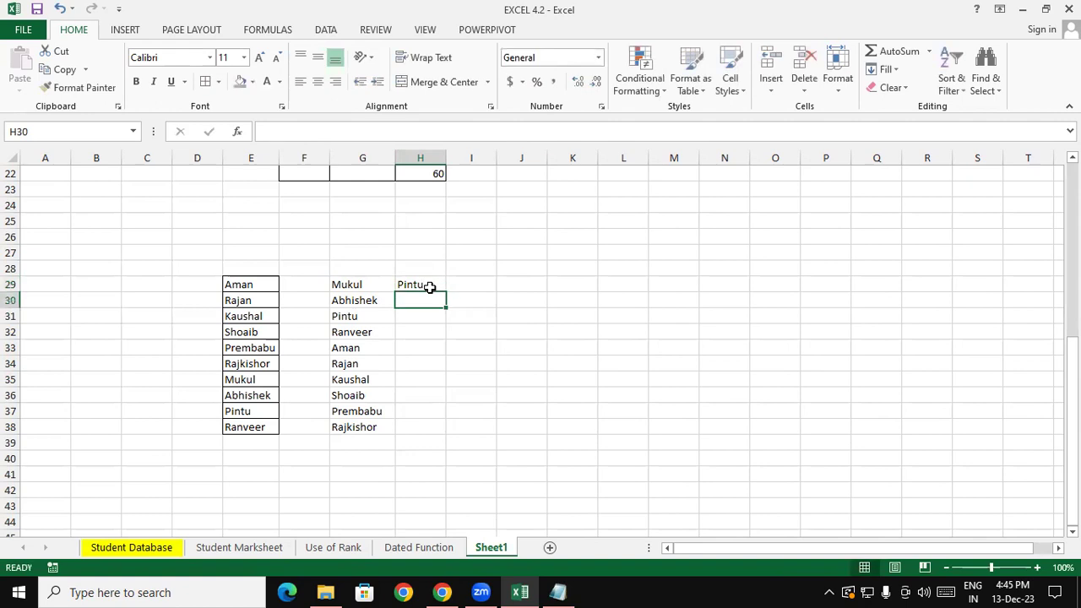
left_click(430, 289)
left_click_drag(445, 293, 446, 427)
left_click(517, 377)
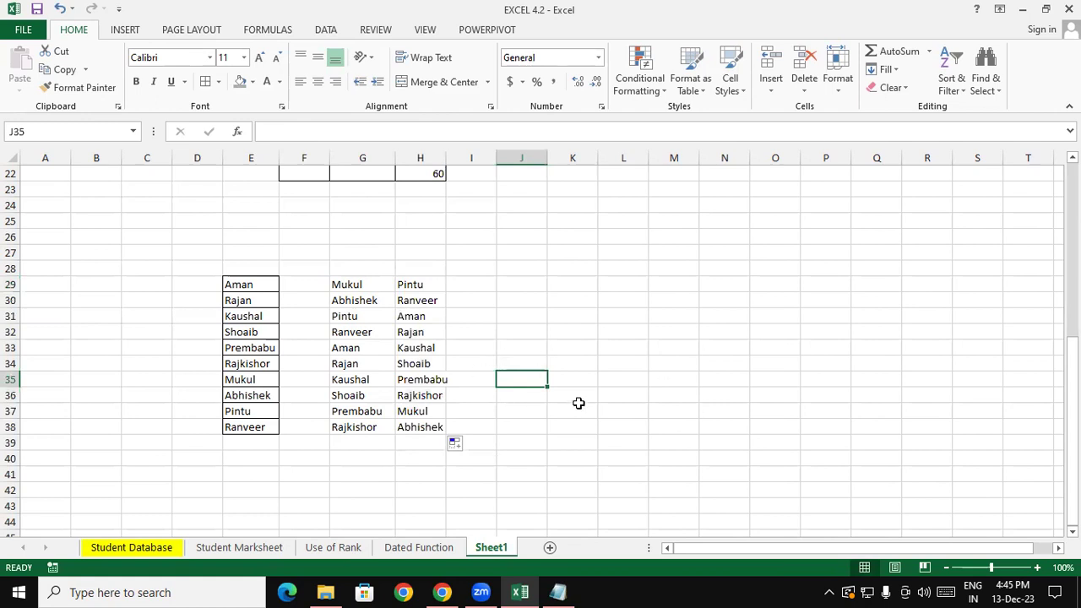
left_click_drag(351, 284, 413, 419)
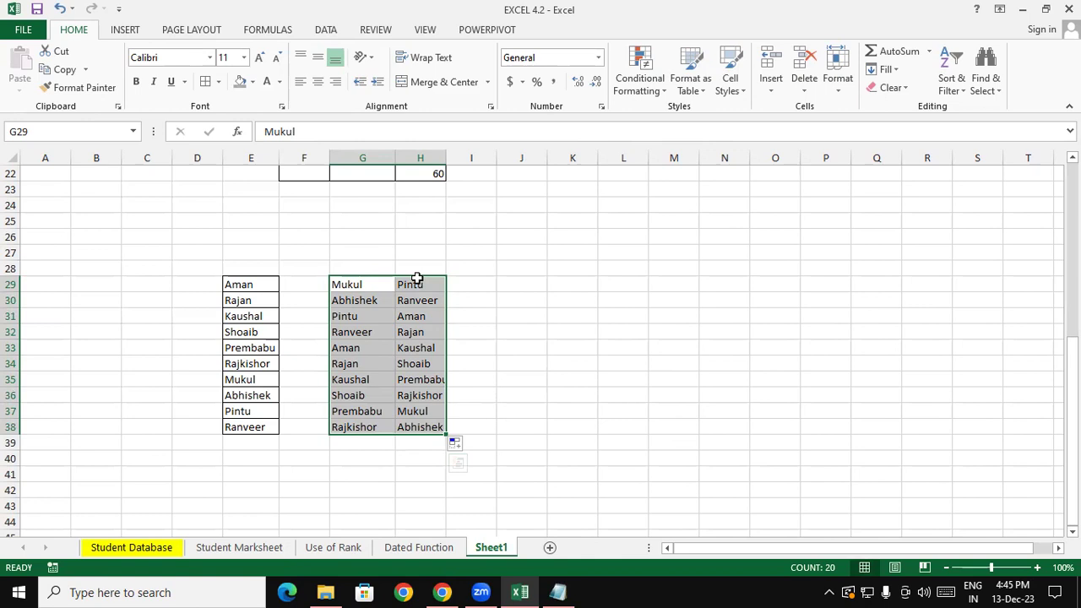
left_click(482, 284)
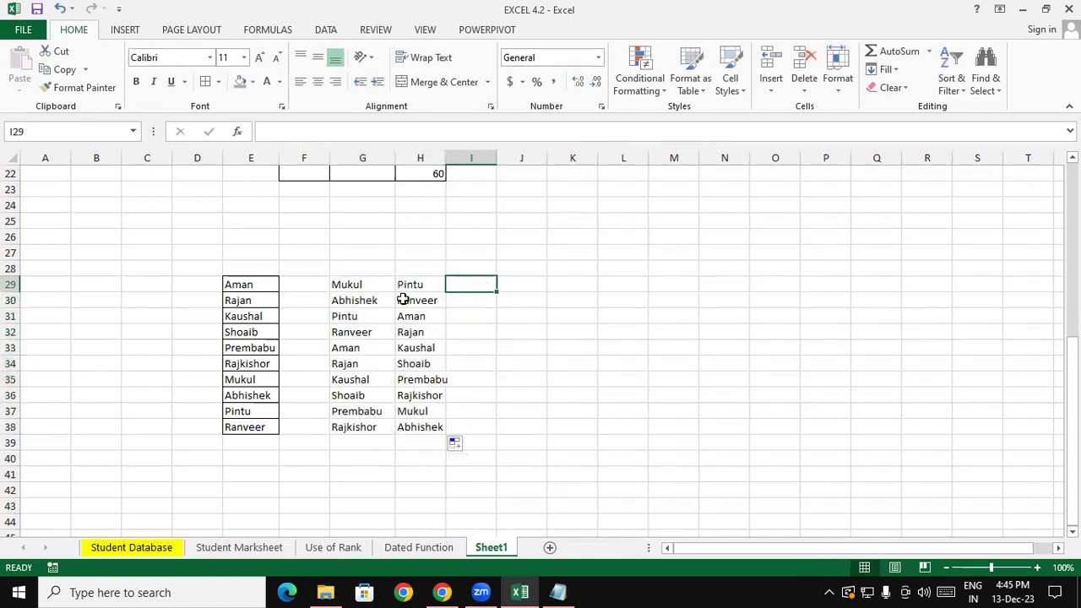
left_click(495, 296)
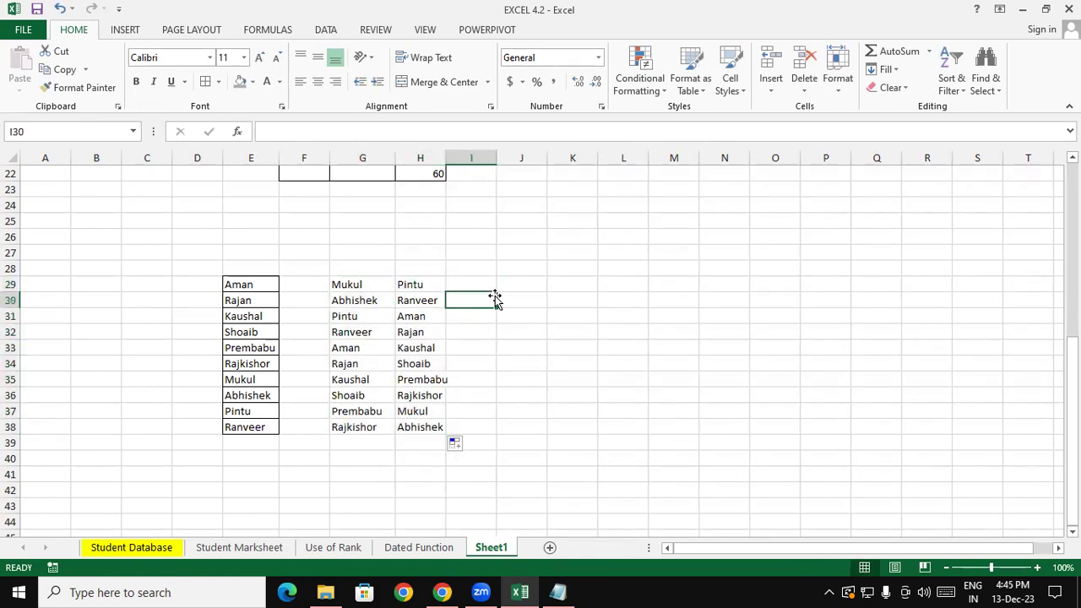
left_click(509, 287)
Open the Custom Lists editor from Excel's Advanced options with a new list ready for entries
left_click(34, 31)
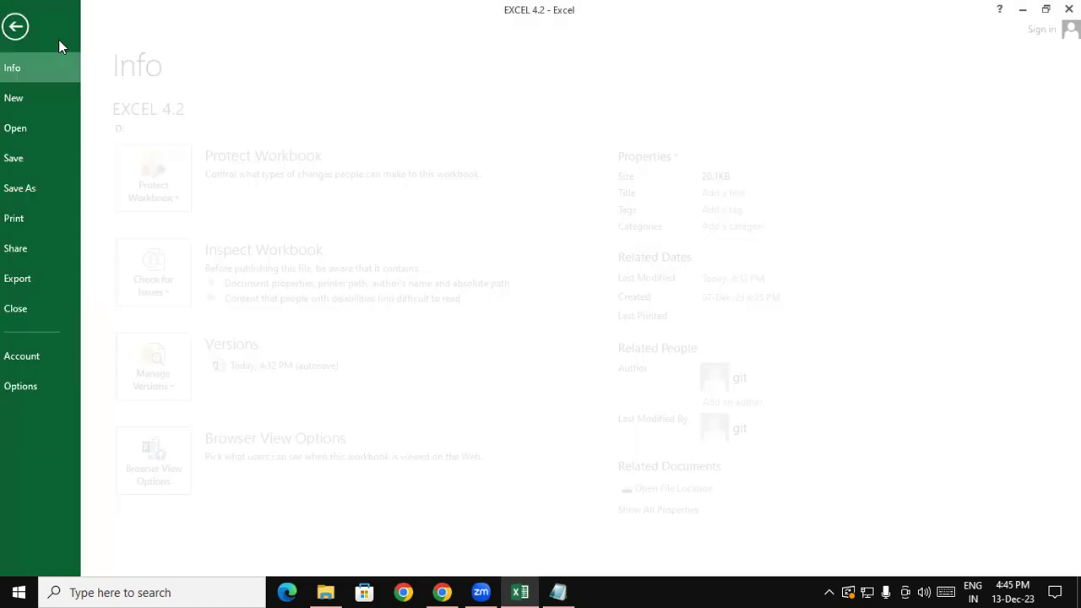
left_click(38, 387)
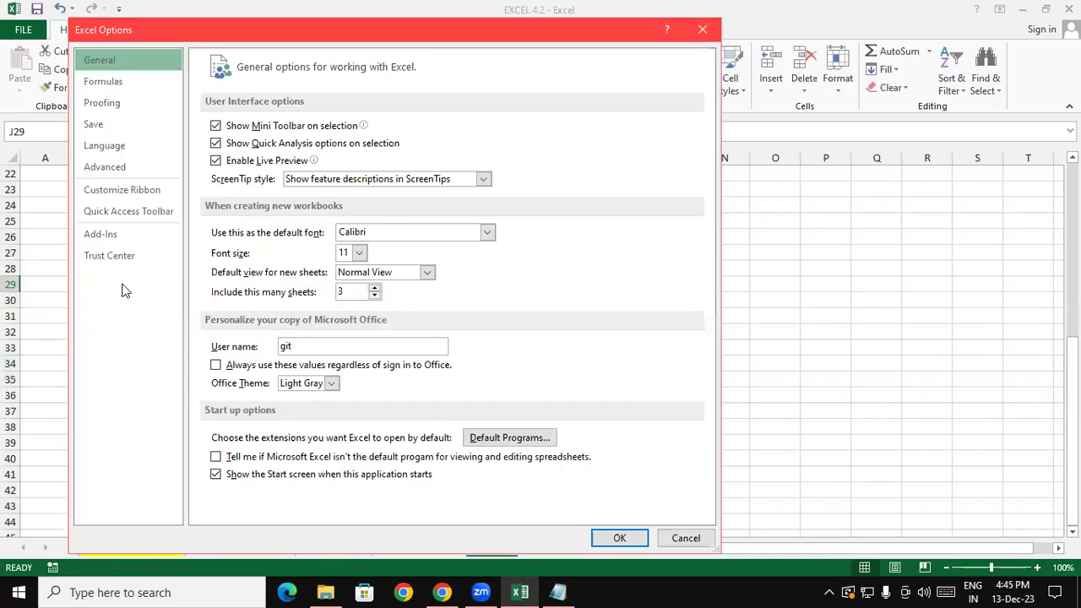
left_click(141, 165)
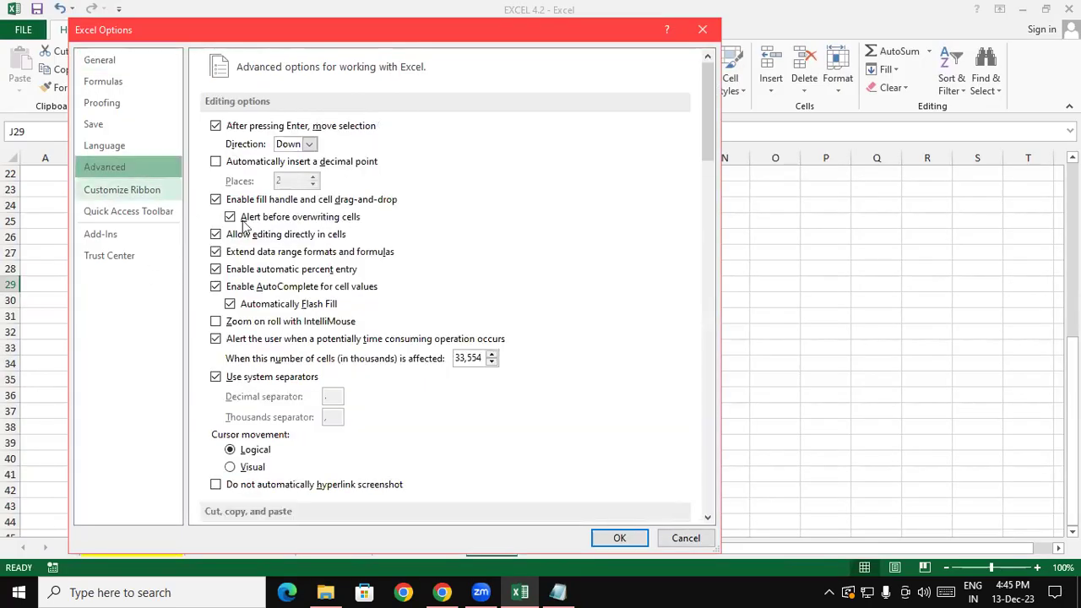
left_click_drag(709, 131, 703, 442)
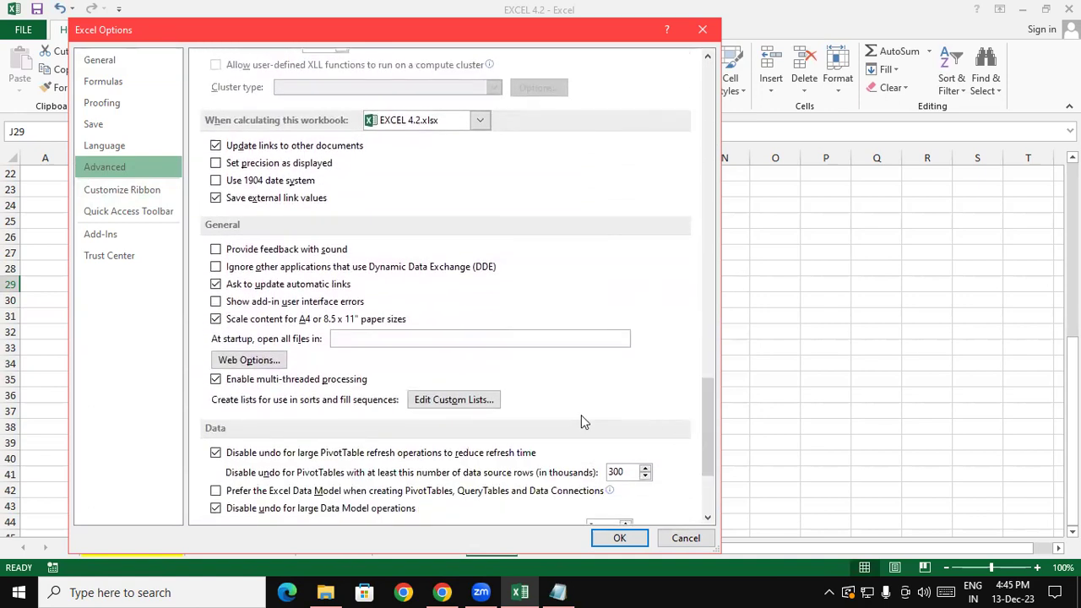
left_click(471, 409)
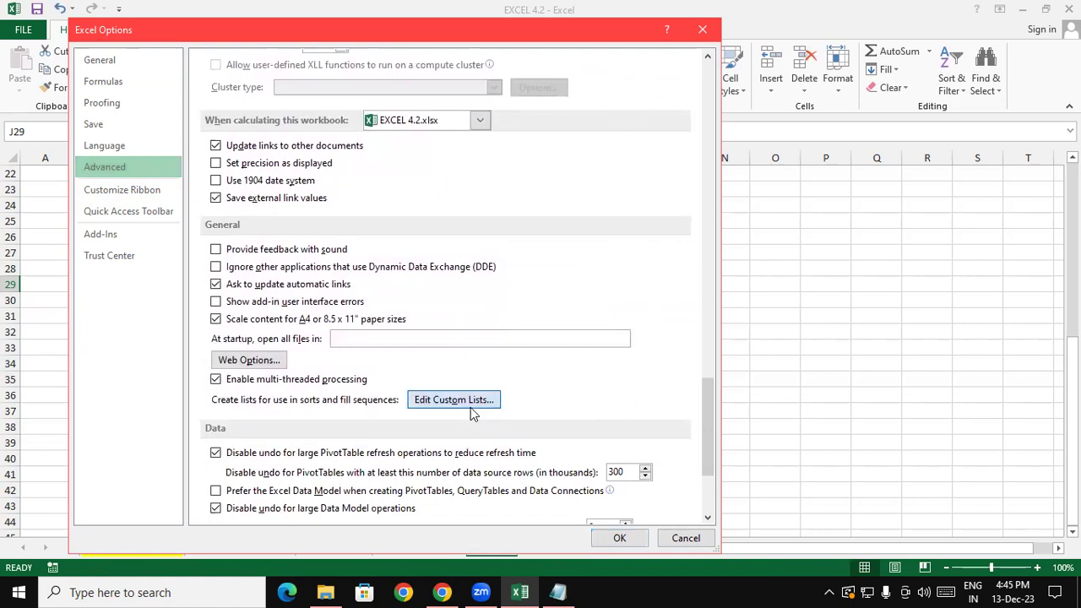
left_click(570, 153)
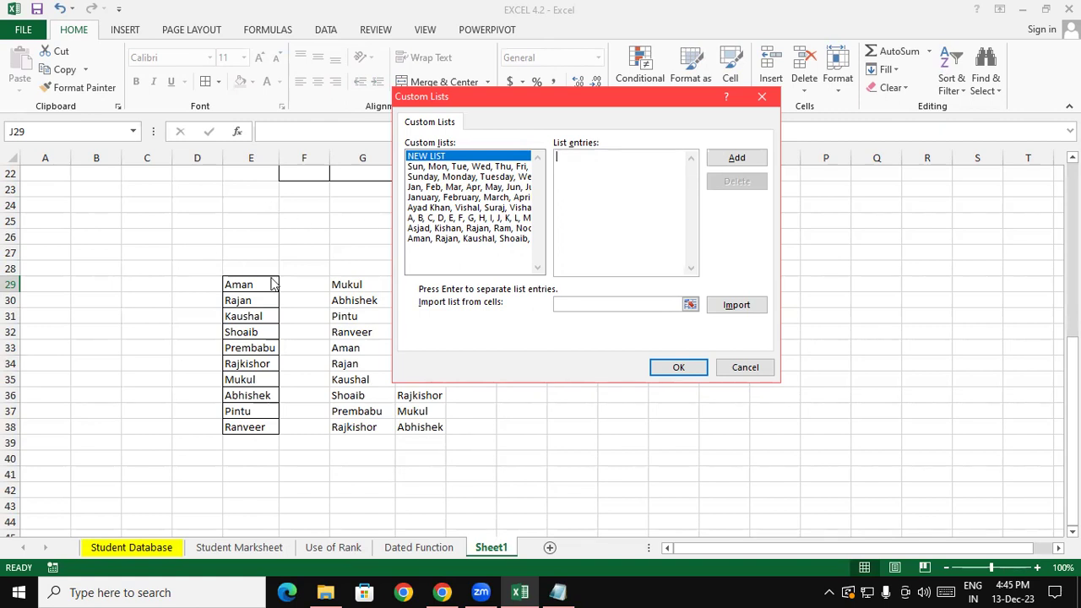
Import the names in G29:G38 as another custom list and confirm the custom list and Excel options
left_click(560, 303)
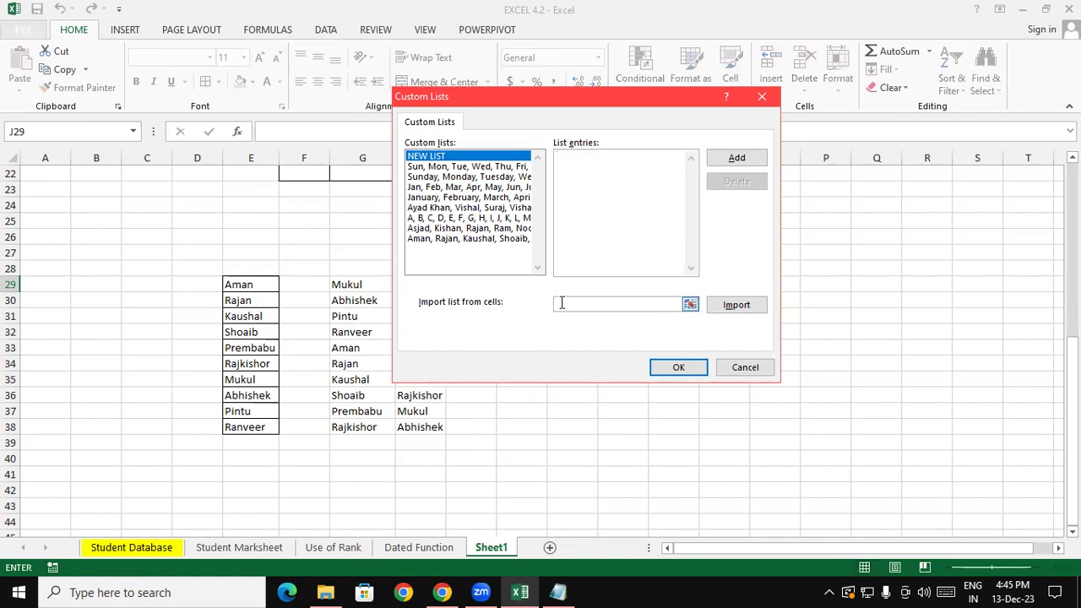
left_click_drag(343, 286, 349, 425)
left_click(755, 307)
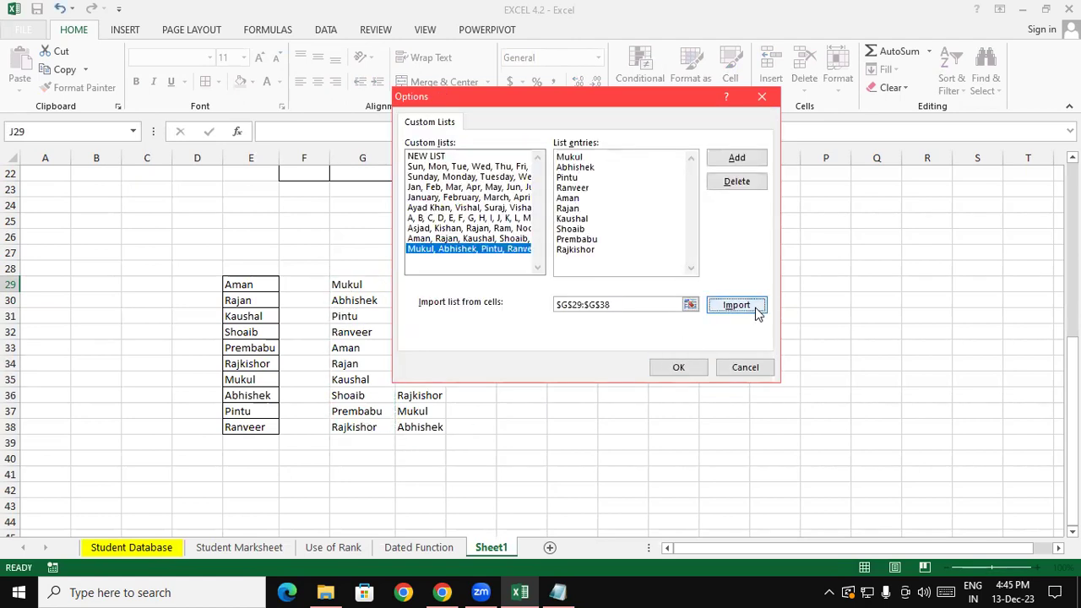
left_click(631, 219)
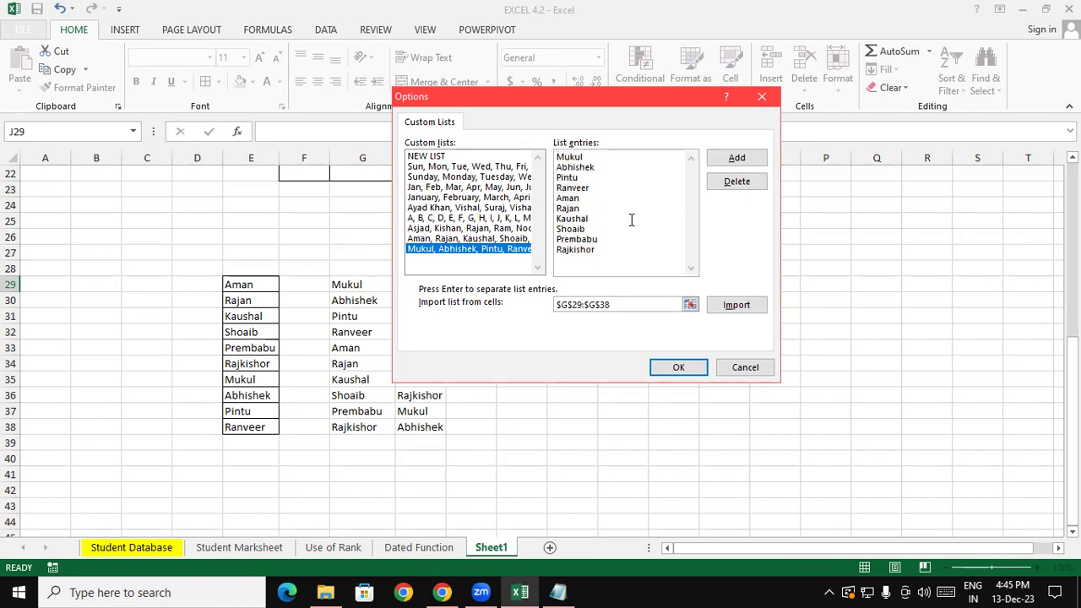
left_click(720, 159)
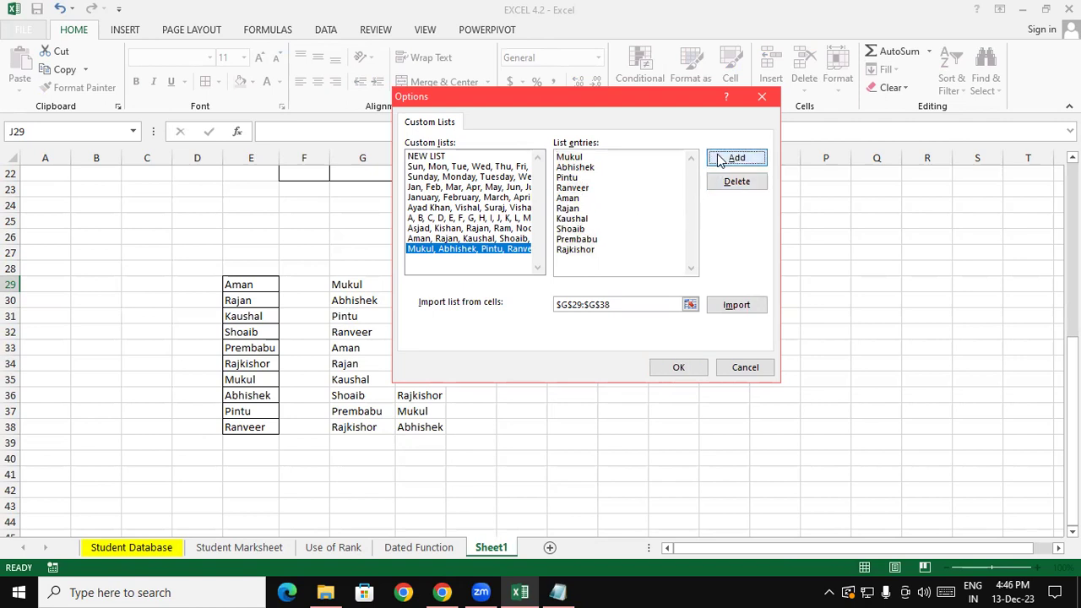
left_click(678, 367)
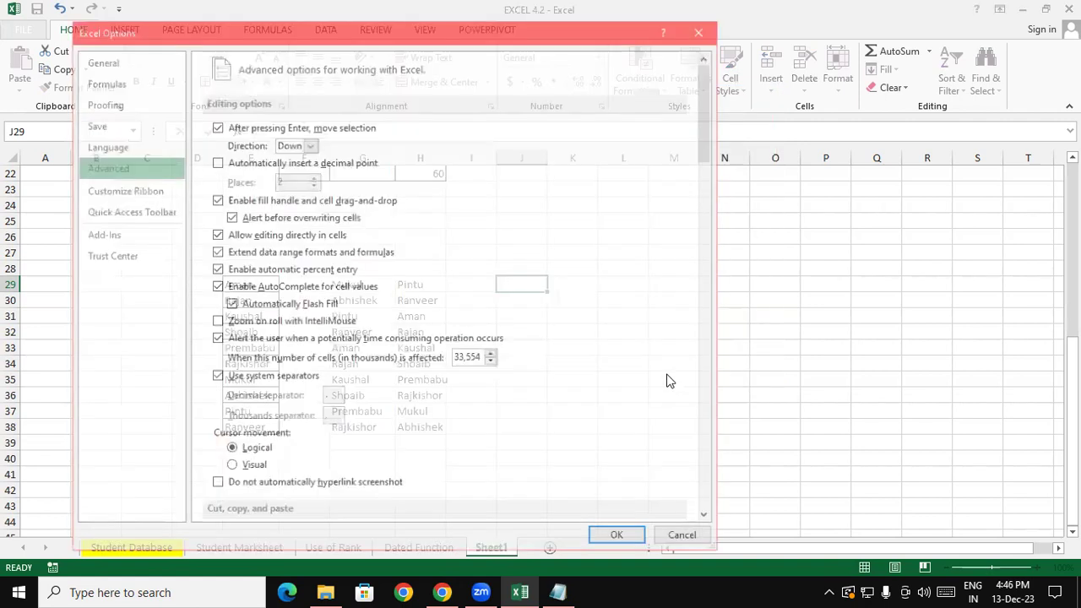
left_click(617, 534)
Clear the contents of C27:K42, including the source names and both filled name columns
left_click_drag(591, 492, 172, 251)
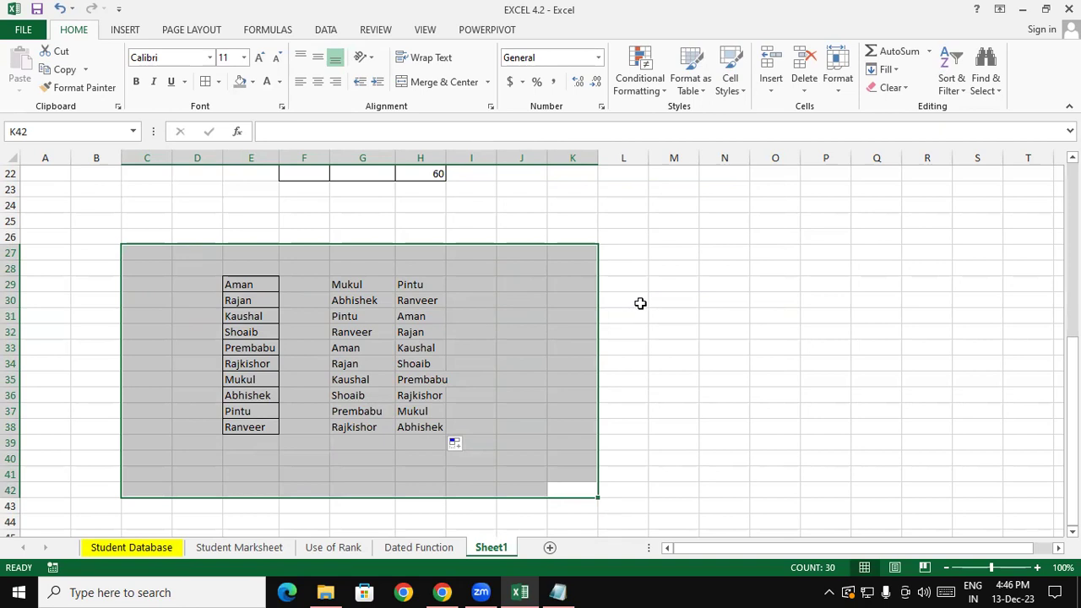
key("Delete")
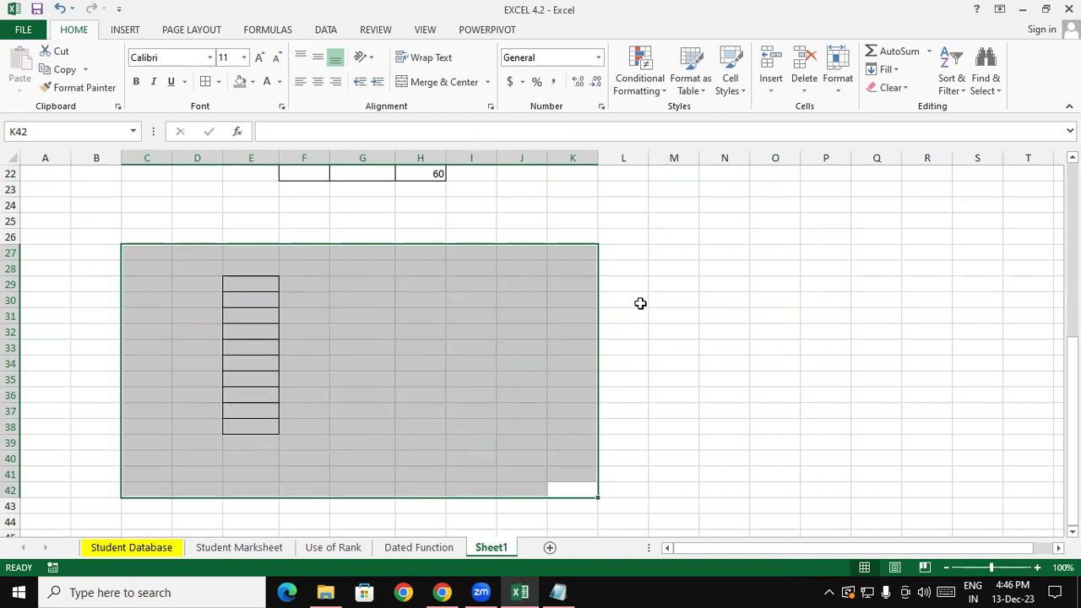
left_click(496, 345)
left_click(321, 288)
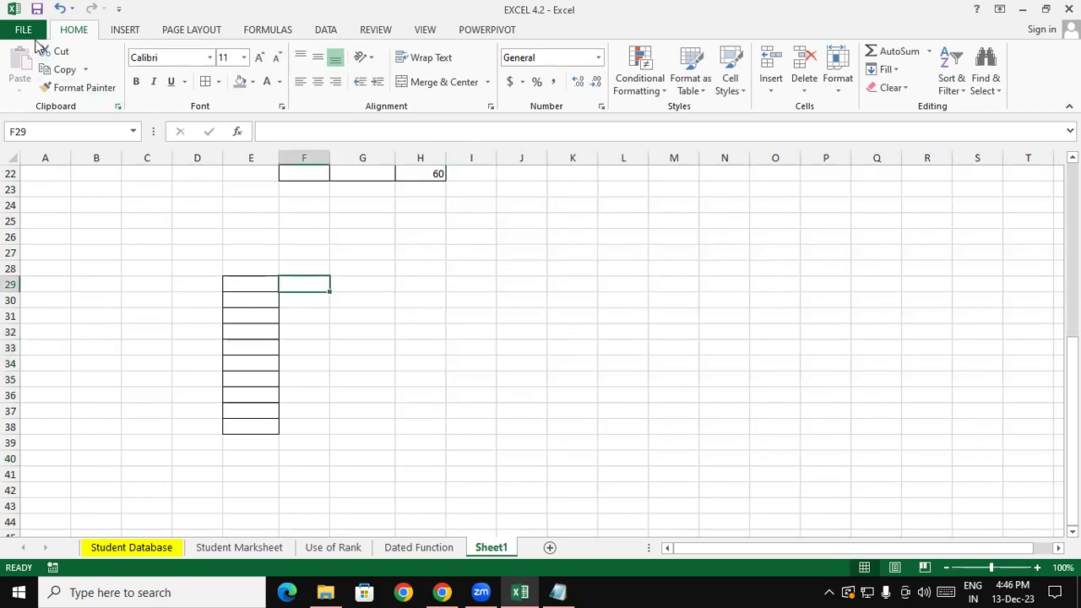
left_click(25, 30)
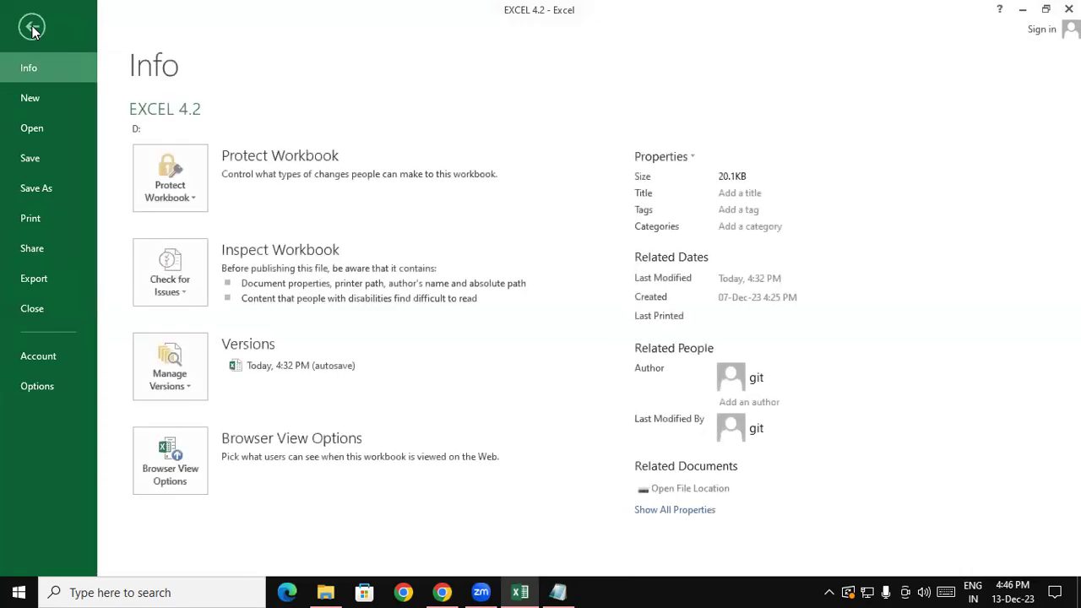
left_click(37, 386)
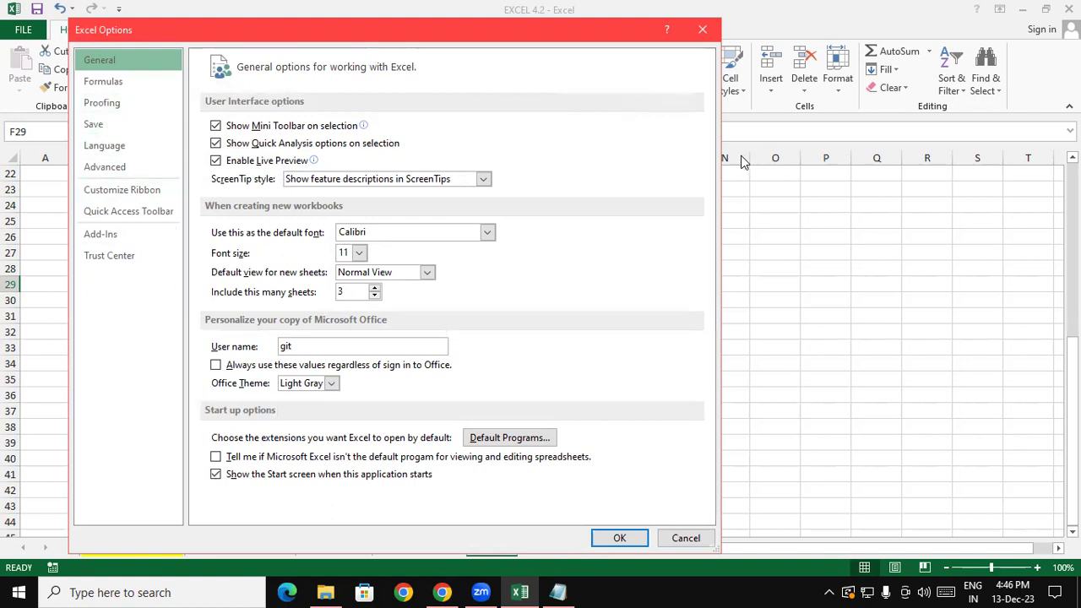
left_click(686, 538)
Review the saved custom lists and the cell-range import field from Excel's Advanced options, then close both dialogs
left_click(33, 31)
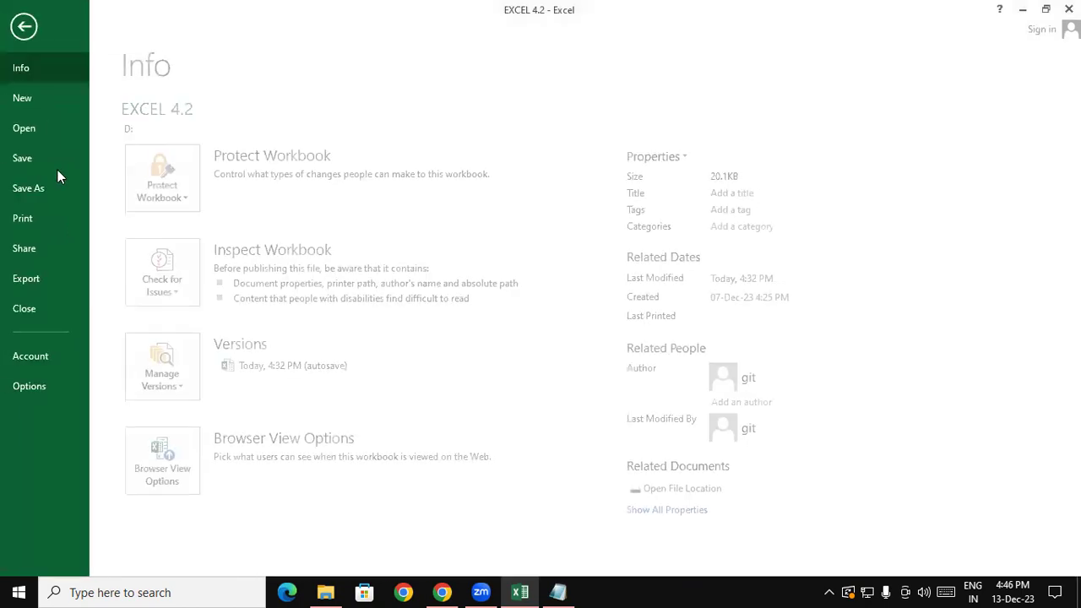
left_click(38, 387)
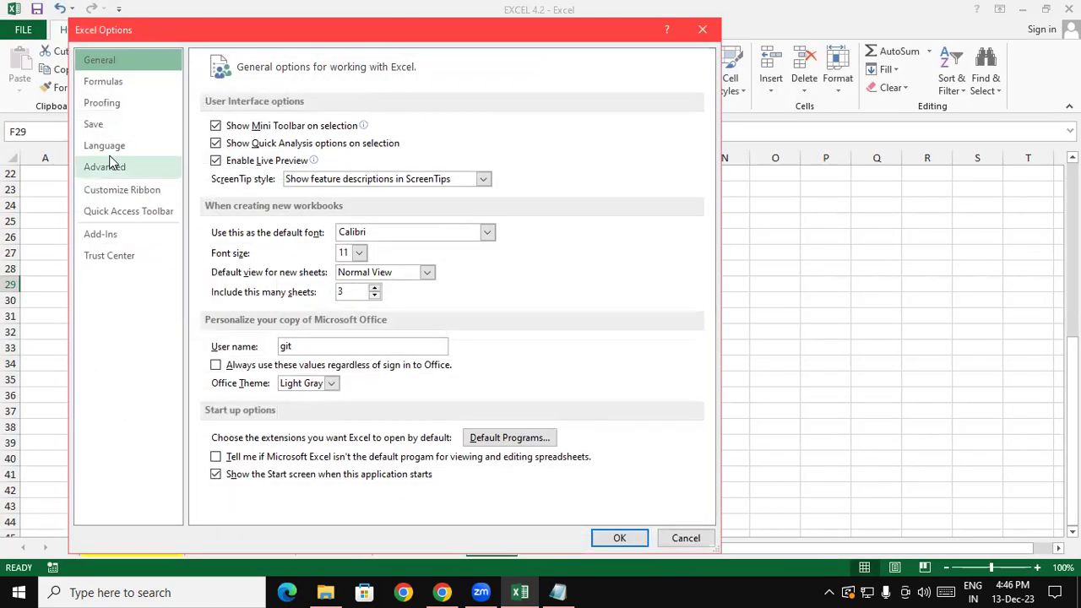
left_click(114, 169)
left_click_drag(708, 123, 717, 473)
left_click(467, 372)
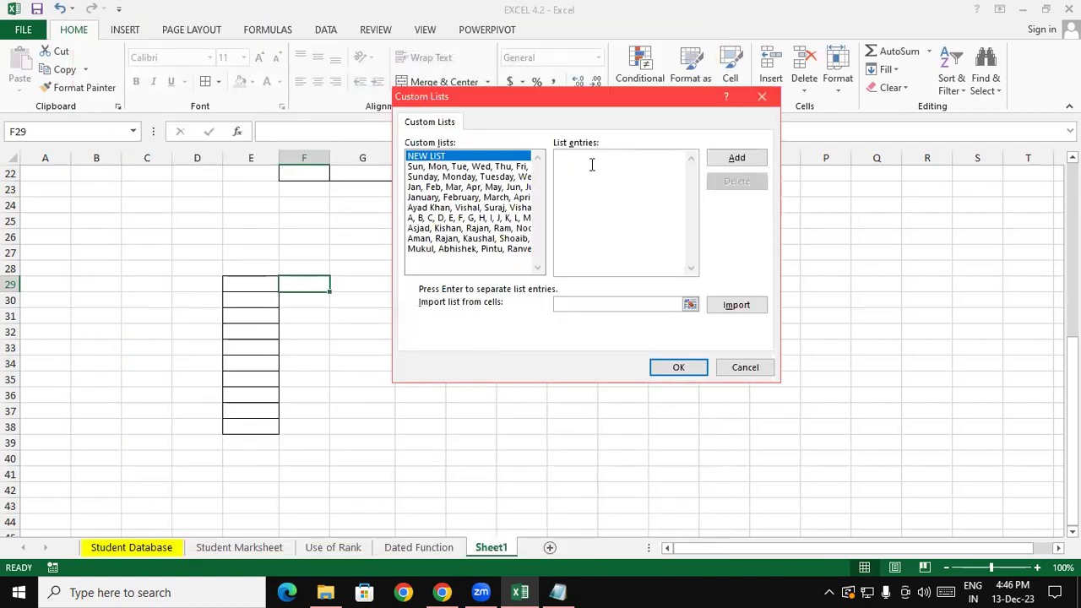
left_click(596, 303)
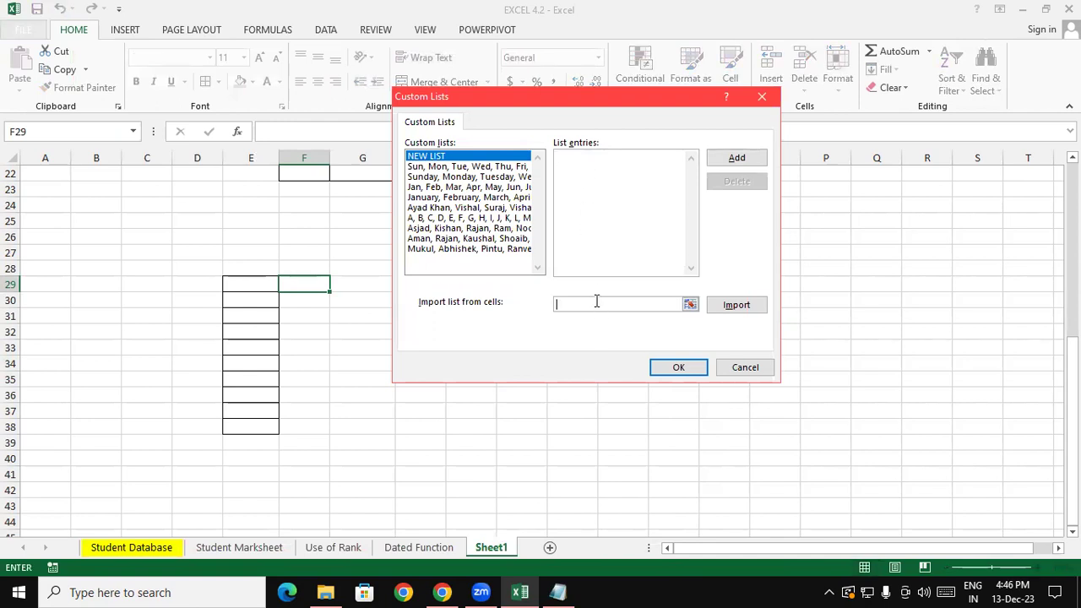
left_click(688, 368)
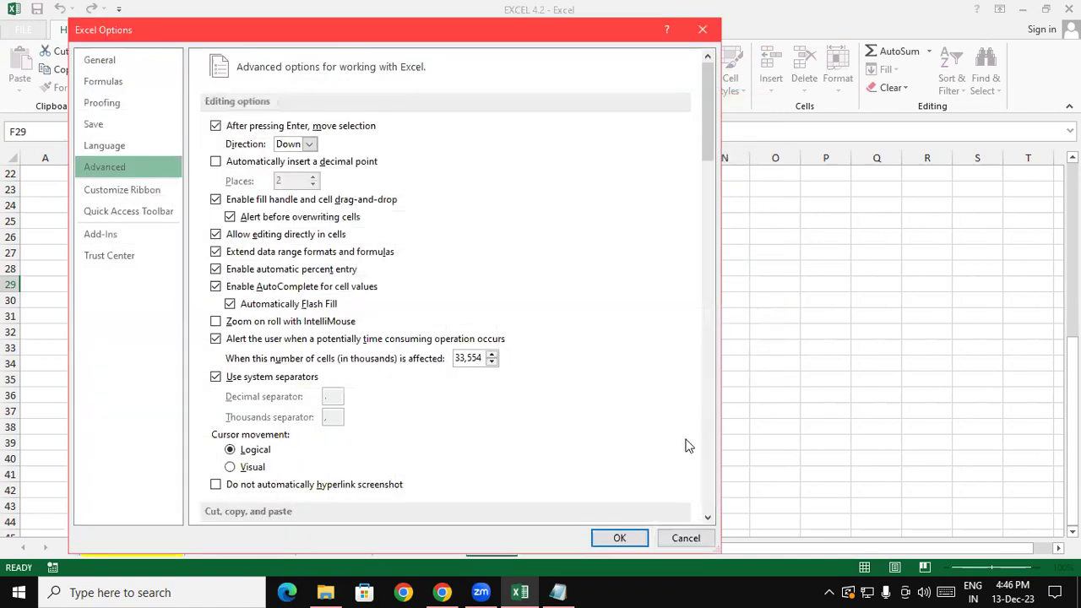
left_click(625, 537)
Clear everything from D28:F39, including the leftover cell borders of the former name list
left_click(451, 315)
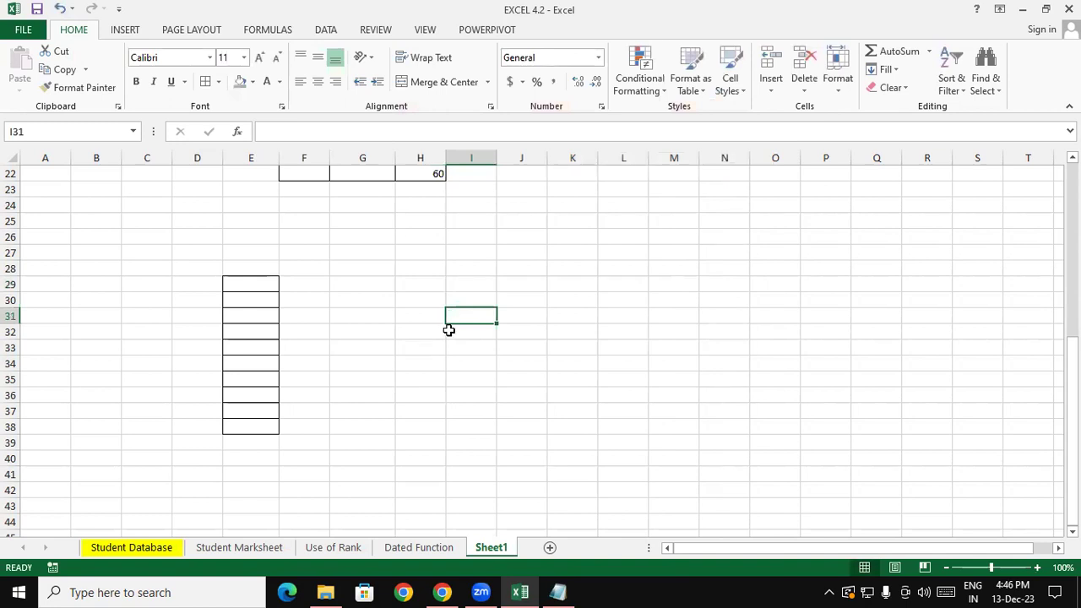
left_click_drag(244, 266, 290, 451)
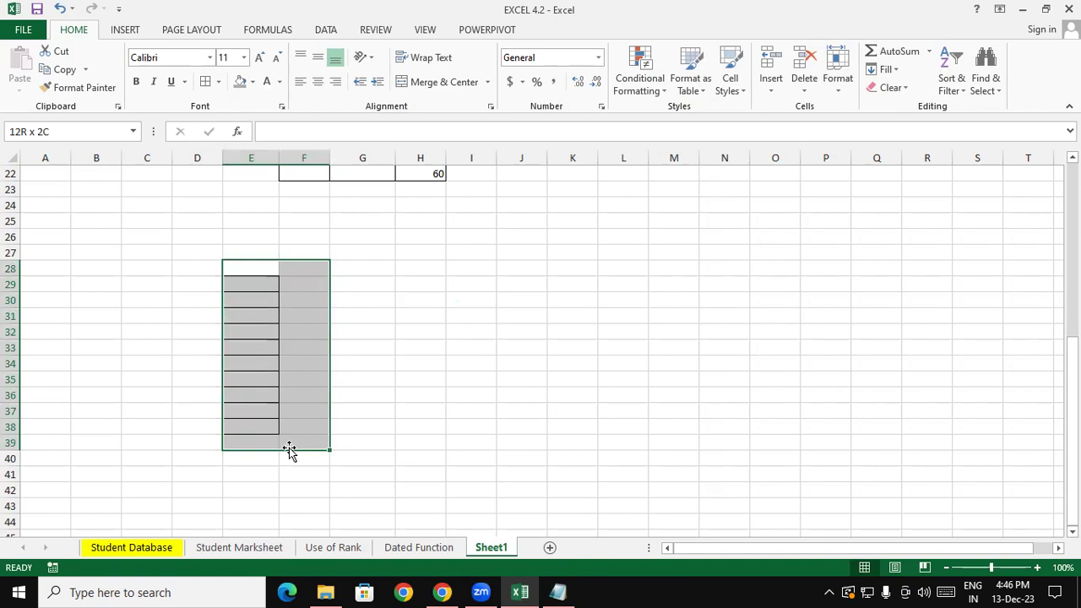
left_click(198, 270)
left_click_drag(220, 283, 315, 437)
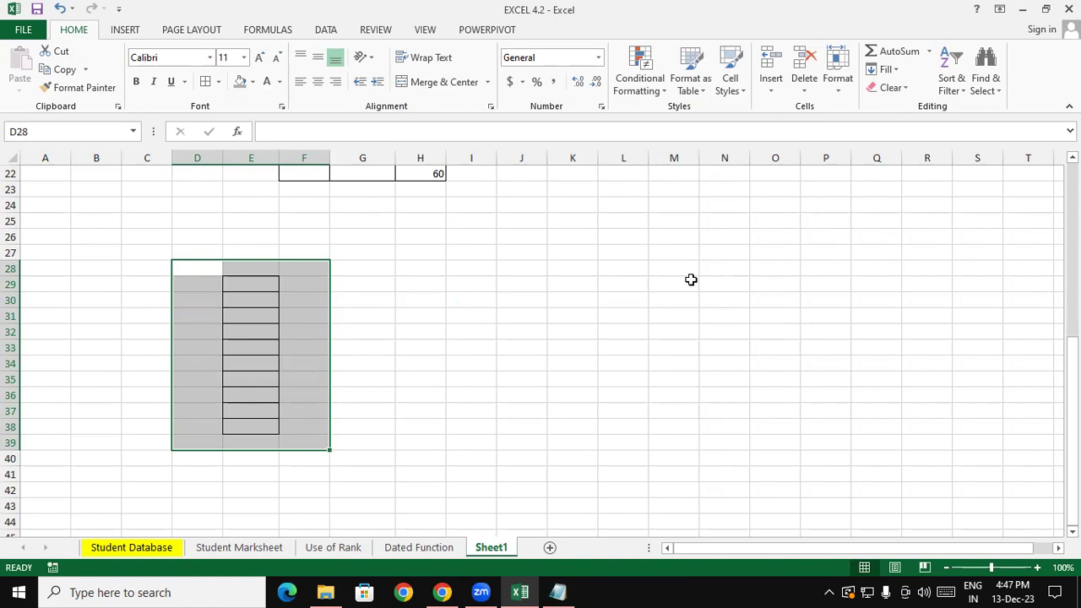
left_click(888, 87)
left_click(890, 106)
left_click(536, 281)
left_click_drag(1071, 321, 1070, 253)
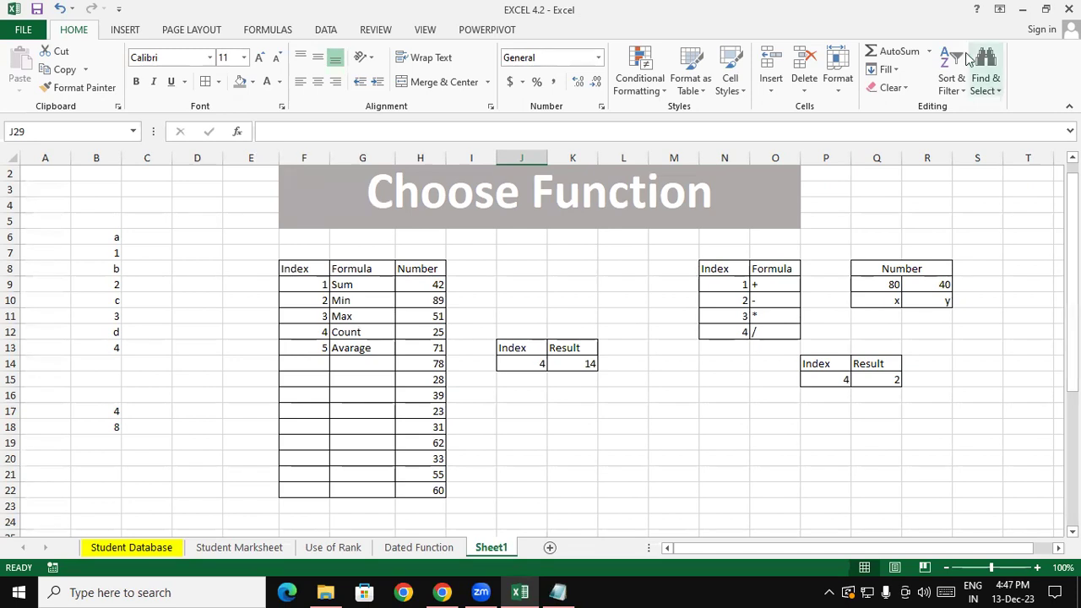
left_click(883, 11)
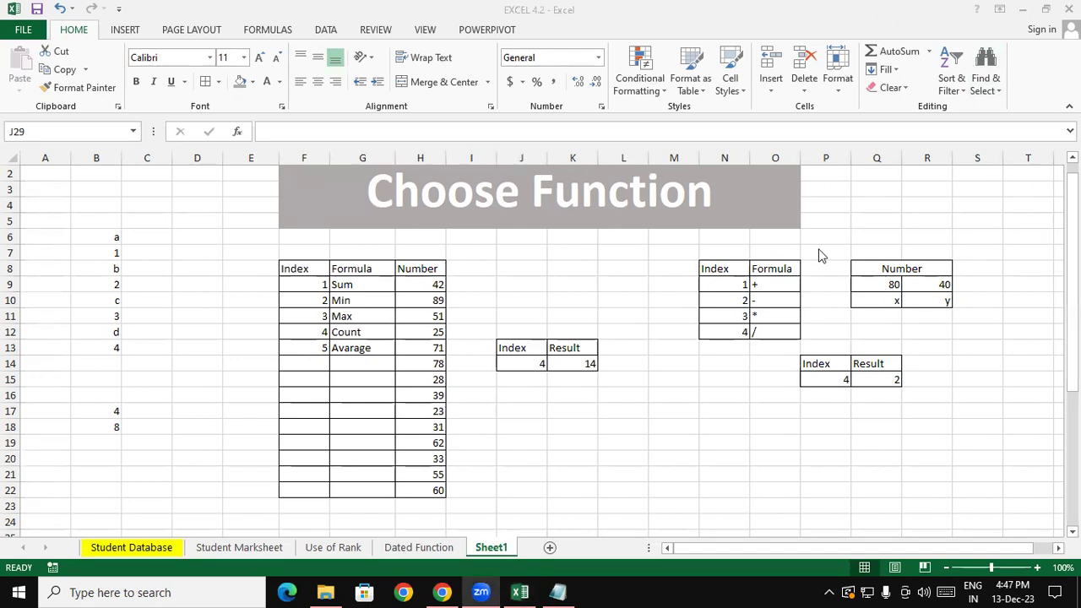